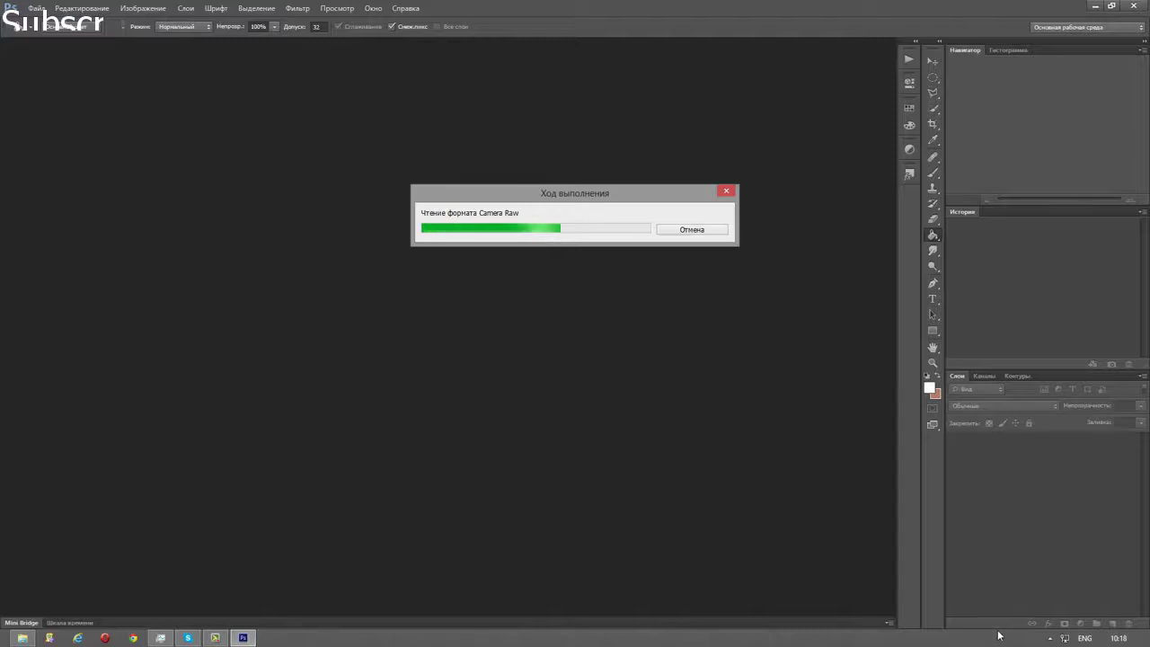
- Play the Frequency Separation 01 action to split the portrait into low, high and Dodge and Burn layers
left_click(908, 63)
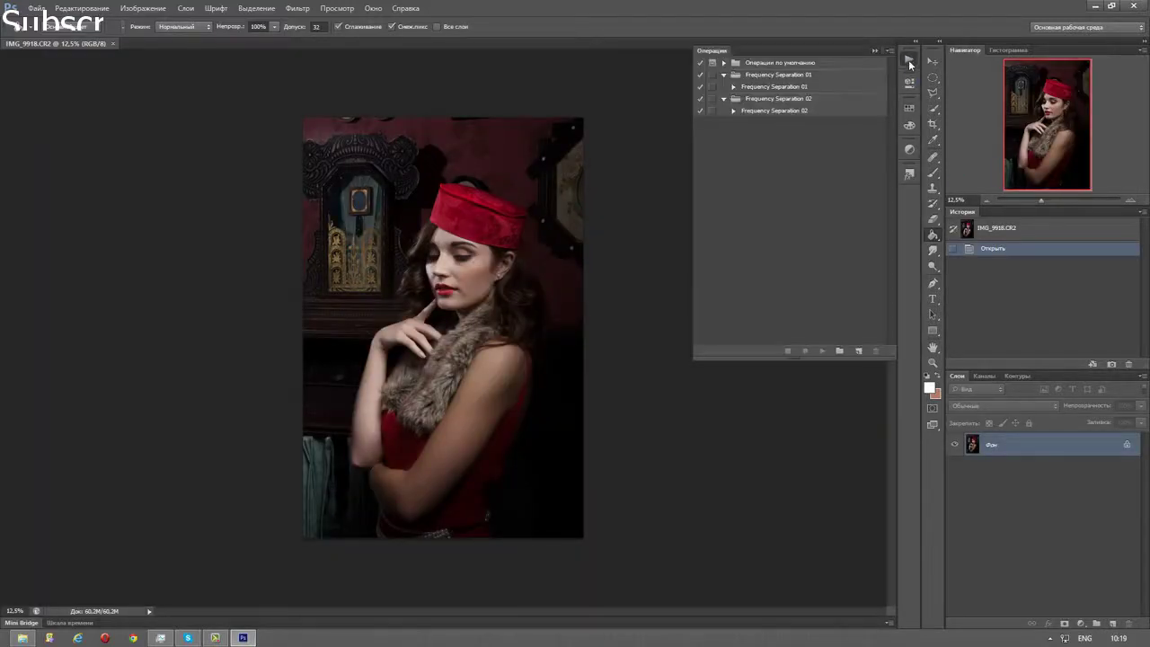
left_click(773, 86)
left_click(821, 350)
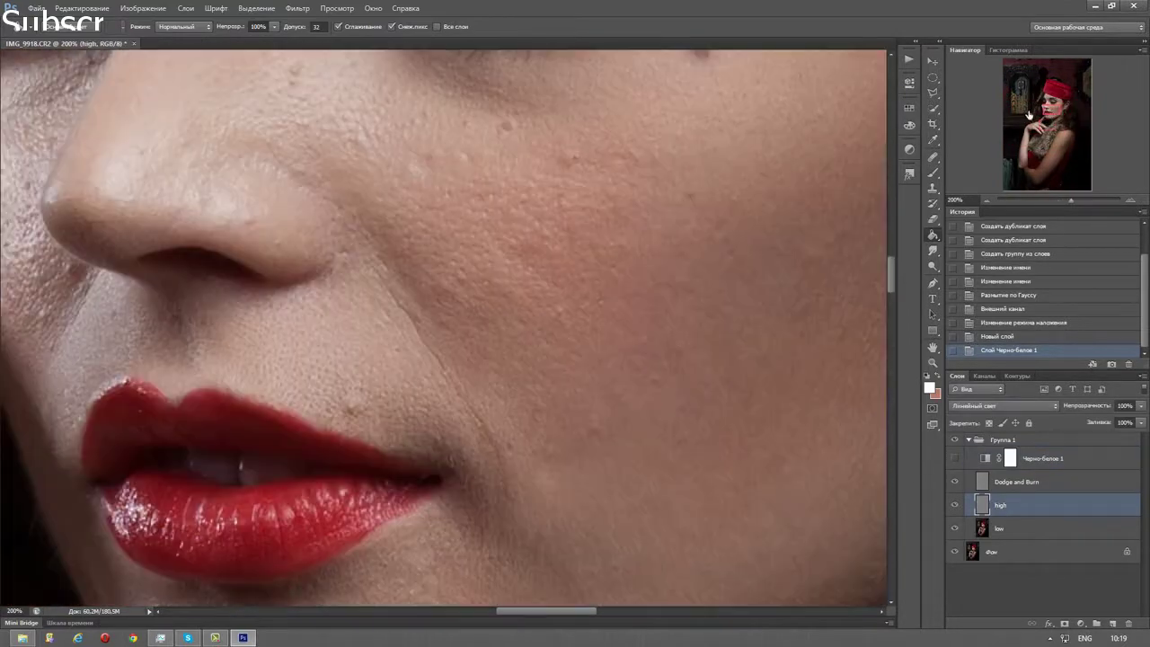
- Use the Healing Brush to heal the row of small bumps and texture spots across the cheek
left_click(934, 157)
left_click(595, 137)
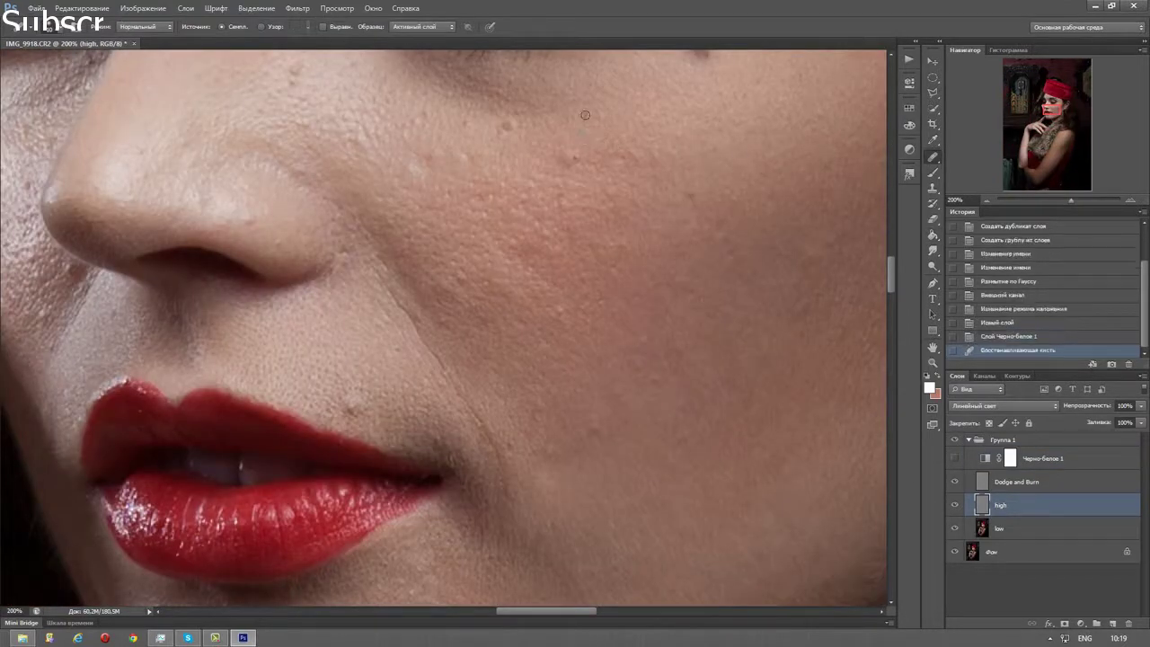
left_click(584, 149)
left_click(606, 151)
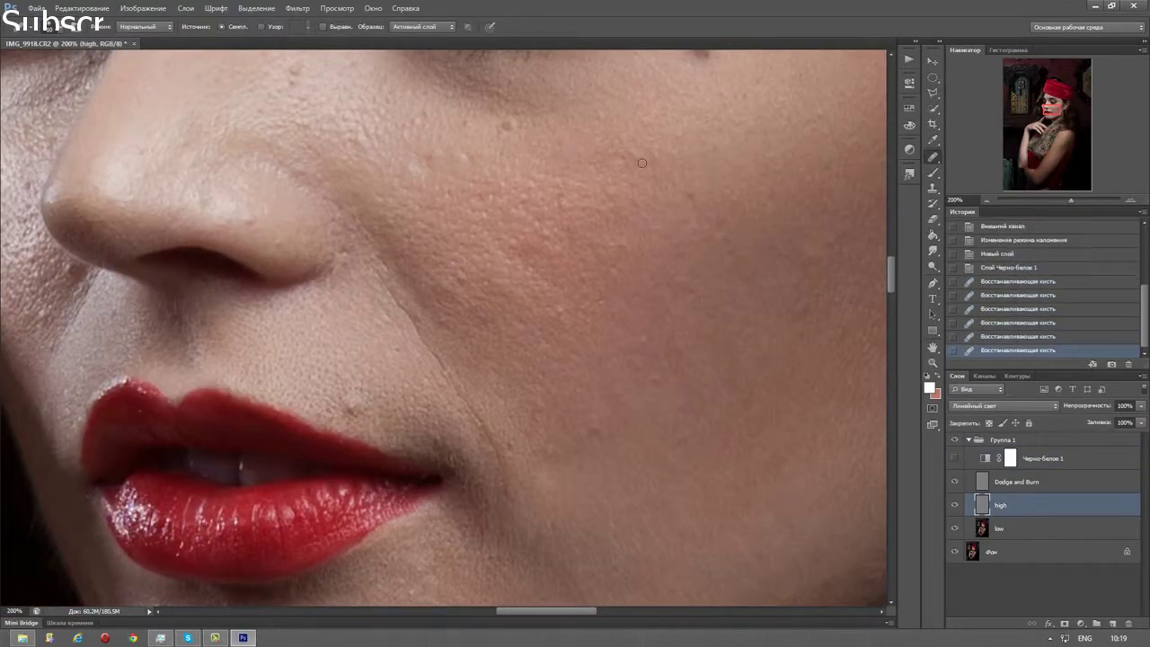
left_click(642, 163)
left_click(669, 172)
left_click(706, 212)
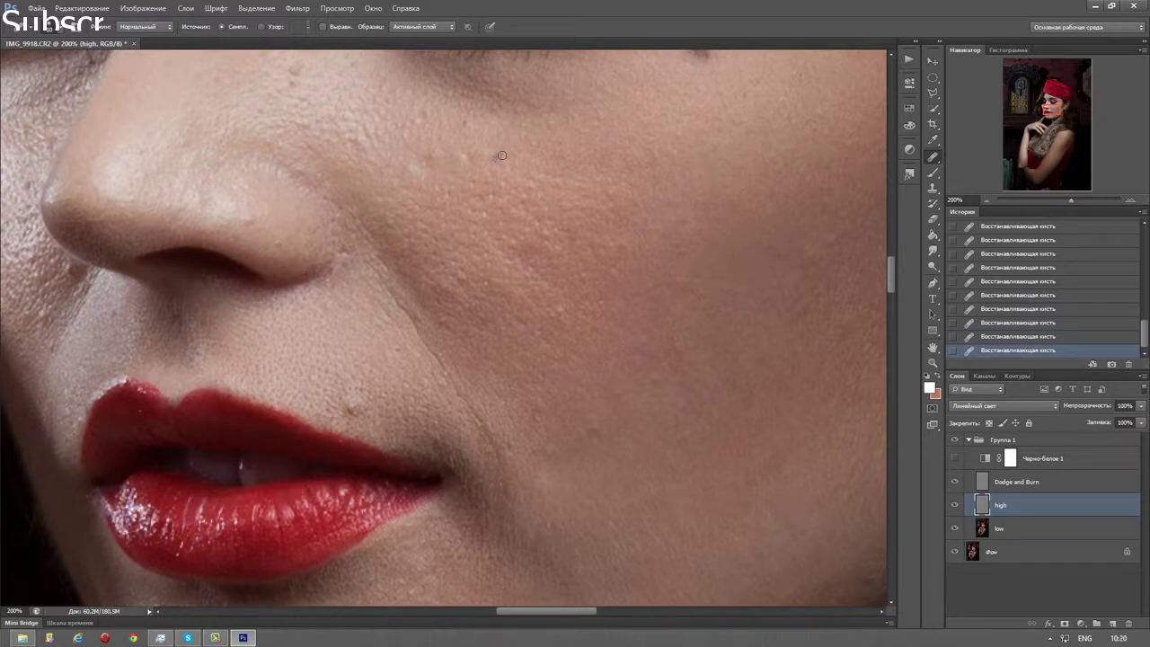
- Heal the bump on the cheek beside the nose and make the healing brush smaller
left_click(480, 131)
left_click_drag(396, 122, 467, 180)
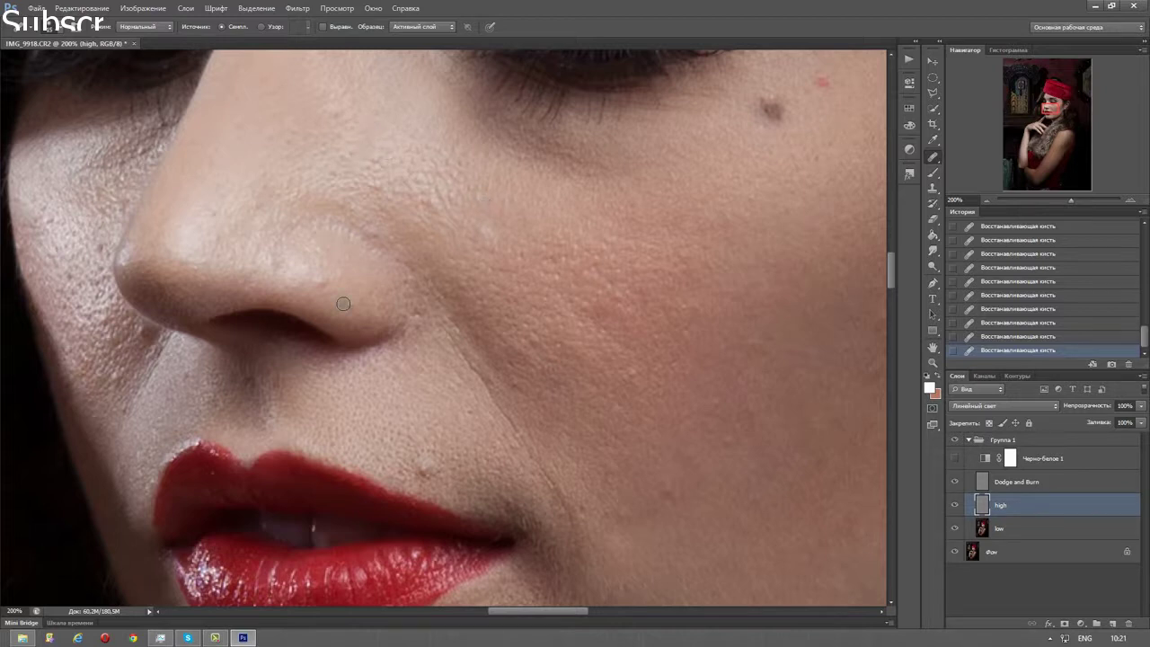
key("bracketleft")
scroll(305, 134, "up", 1)
scroll(359, 139, "up", 4)
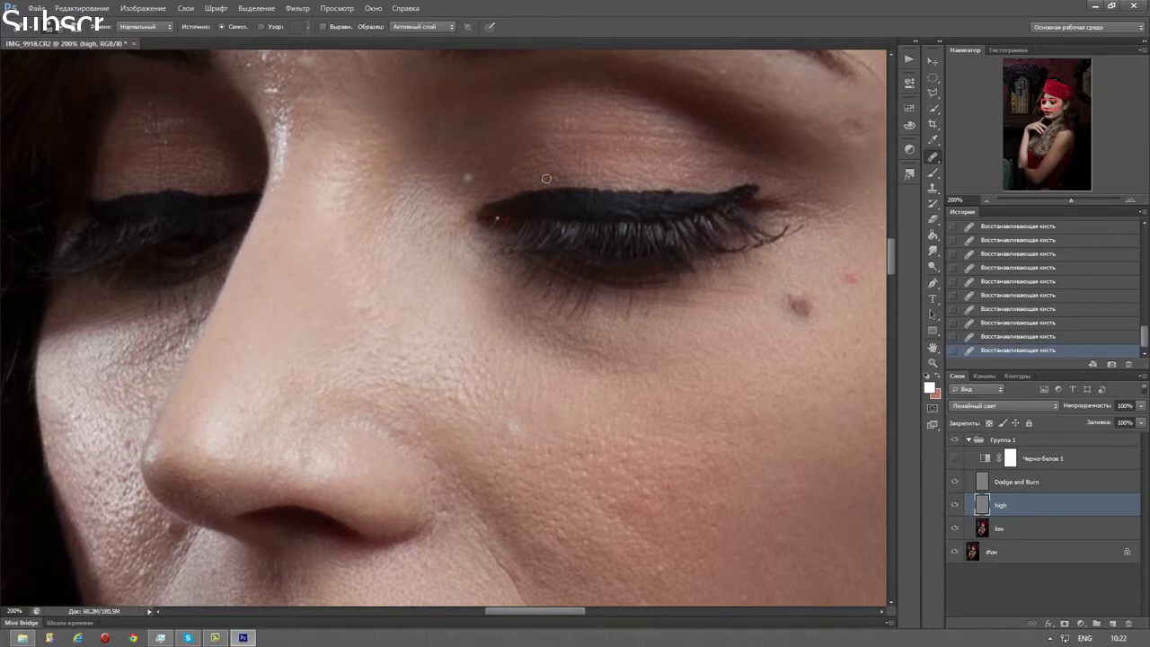
- Clone-stamp over the red spot at the inner eye corner
key("s")
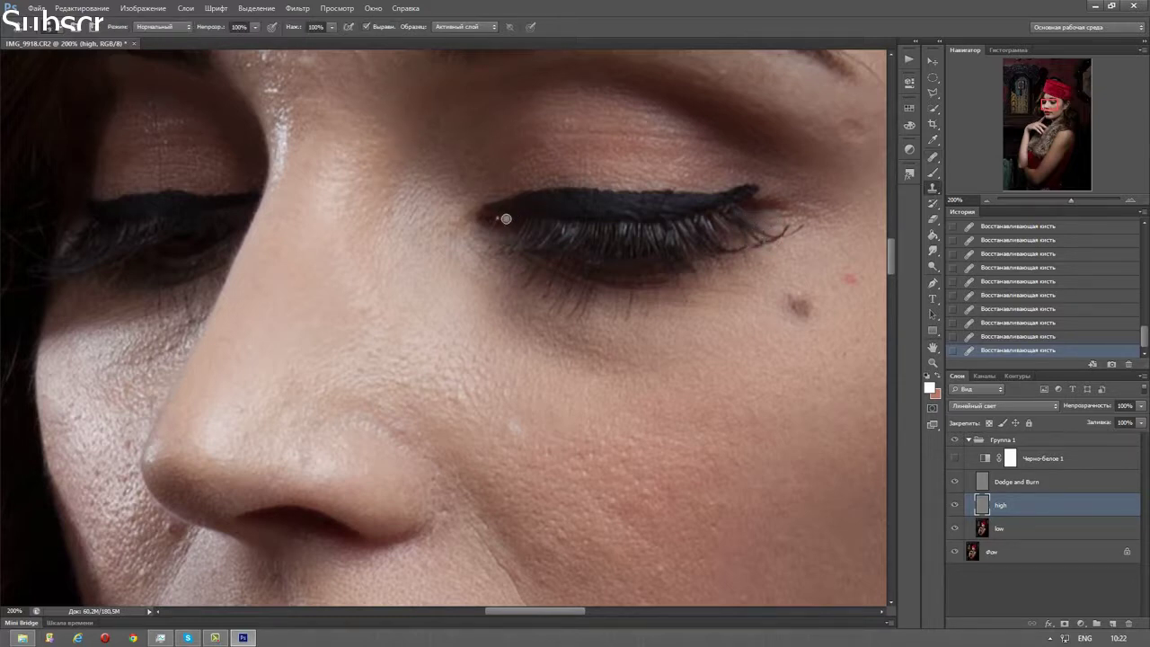
left_click(495, 218)
key("j")
- Heal the small spots around the brow and eyelid and the red blemish beside the mole
left_click_drag(872, 156, 719, 238)
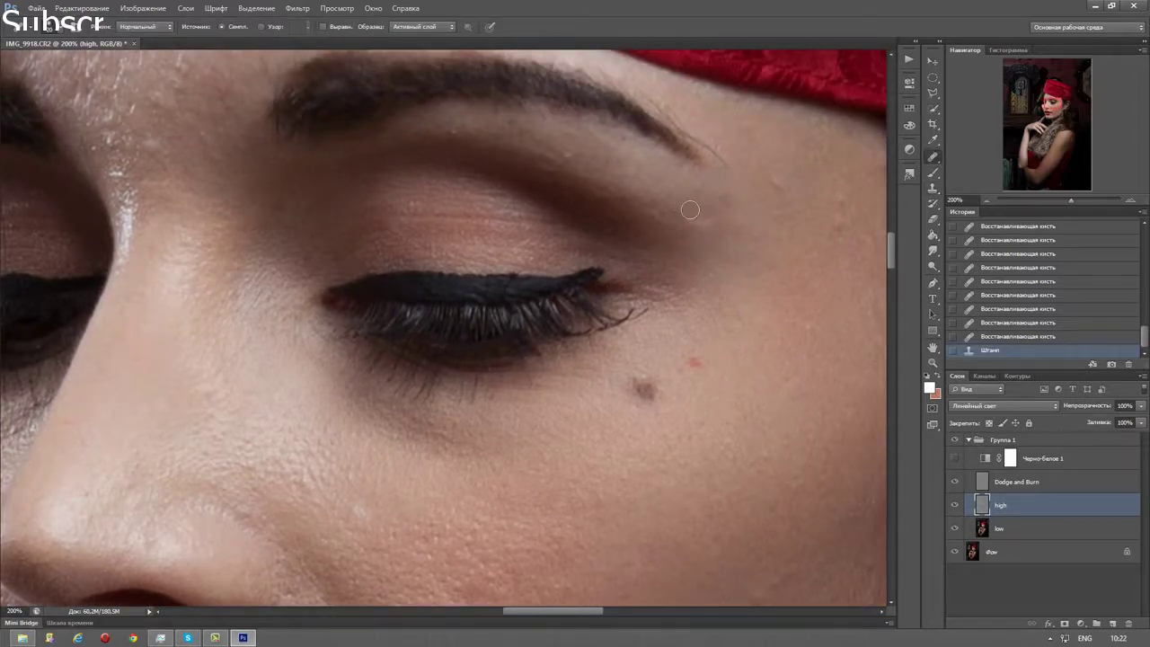
left_click(687, 213)
left_click(734, 245)
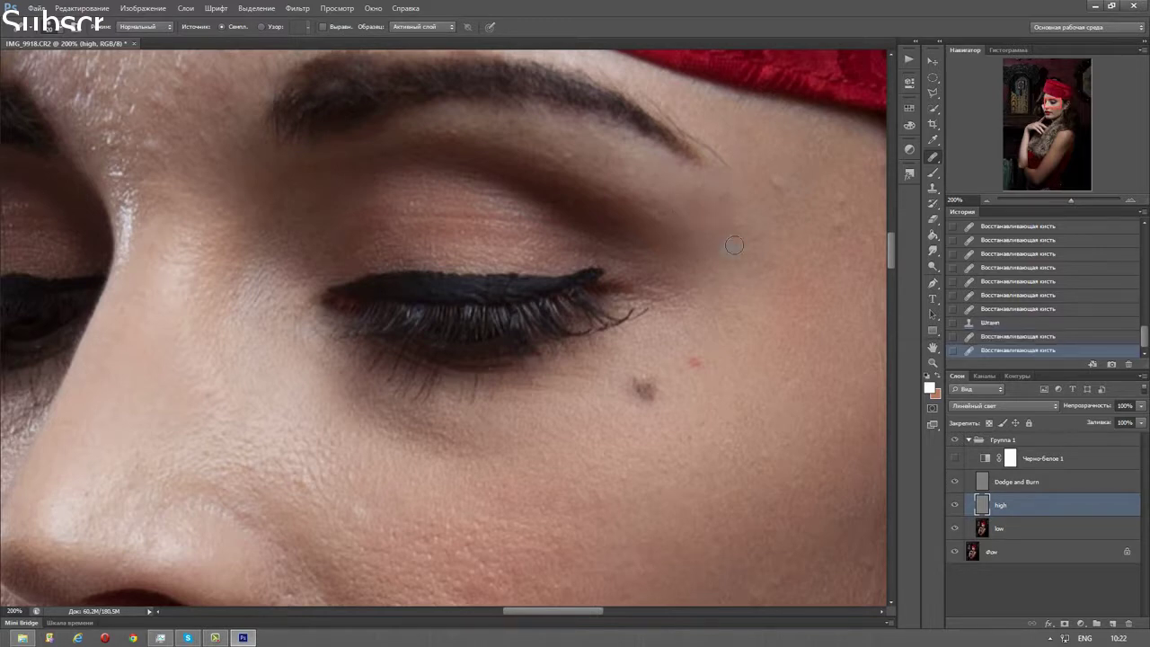
left_click(643, 184)
left_click(685, 212)
left_click(656, 204)
left_click_drag(779, 202, 694, 229)
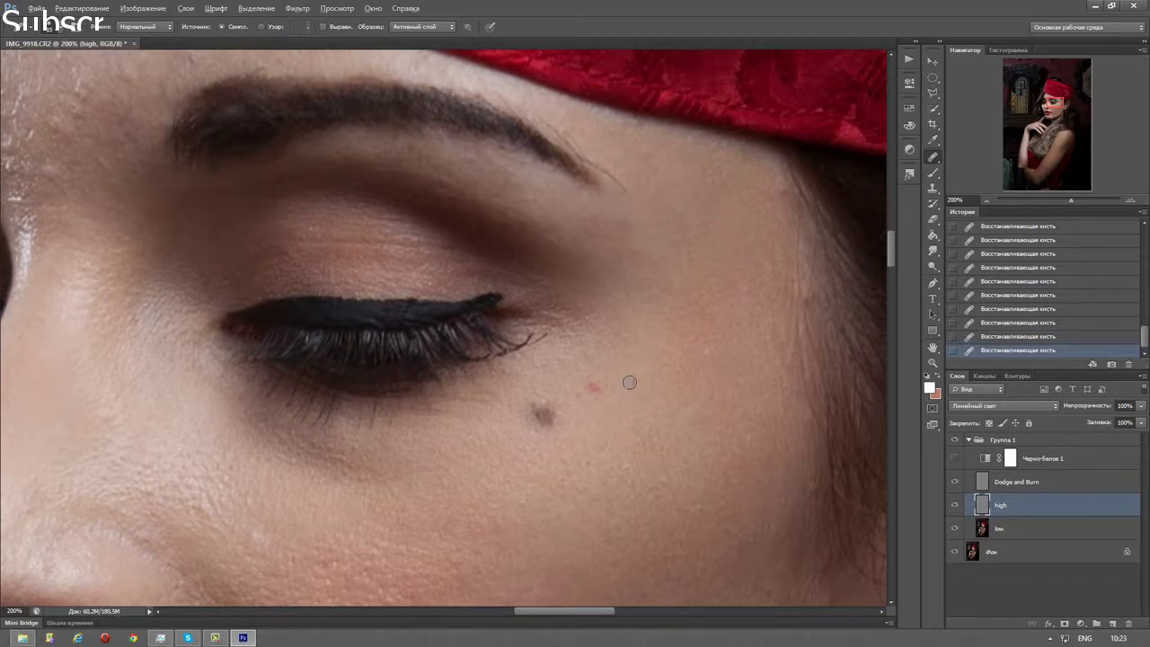
left_click(590, 388)
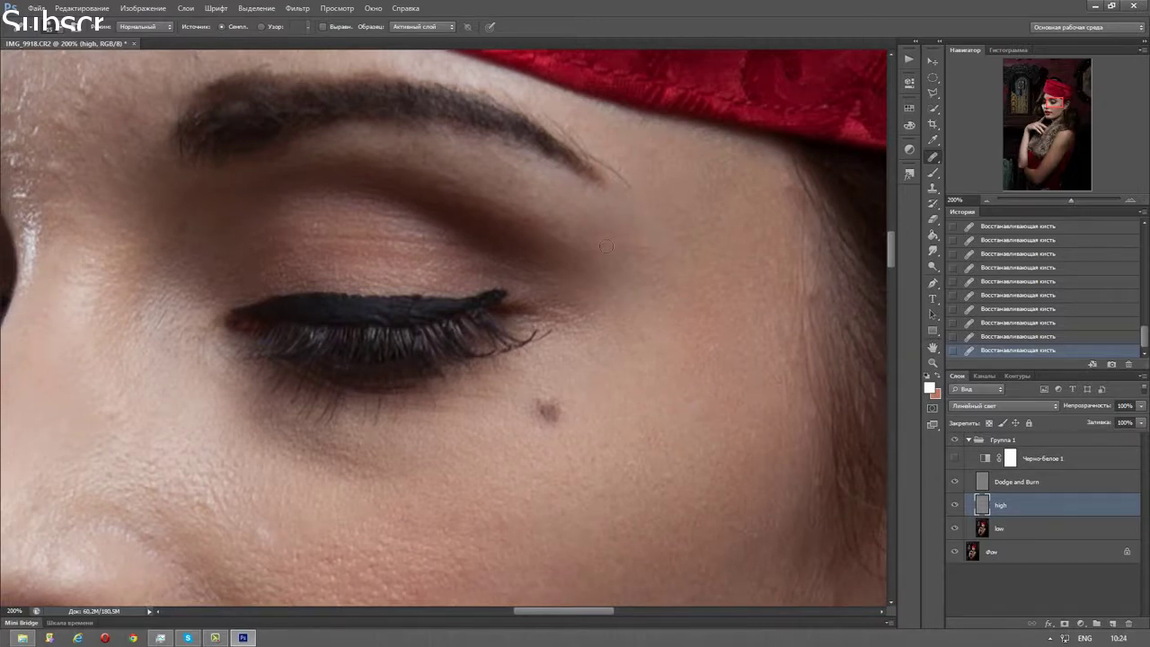
key("ctrl+z")
key("ctrl+z")
left_click_drag(734, 366, 703, 215)
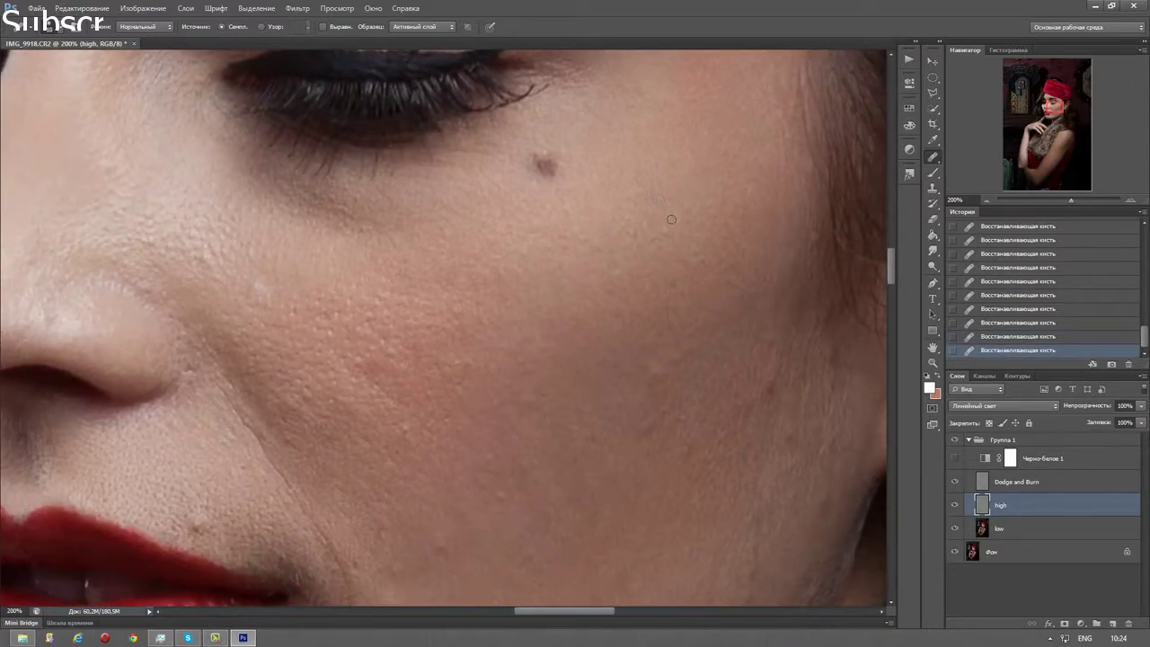
scroll(583, 238, "down", 2)
scroll(467, 233, "left", 5)
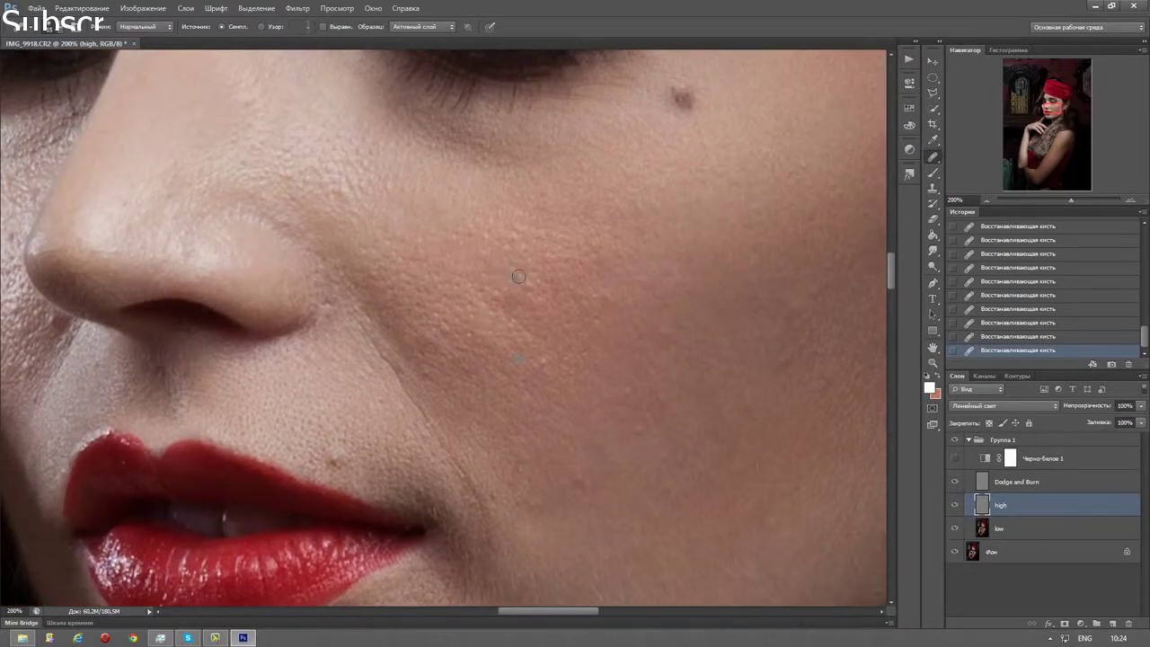
scroll(503, 252, "down", 1)
scroll(539, 265, "left", 2)
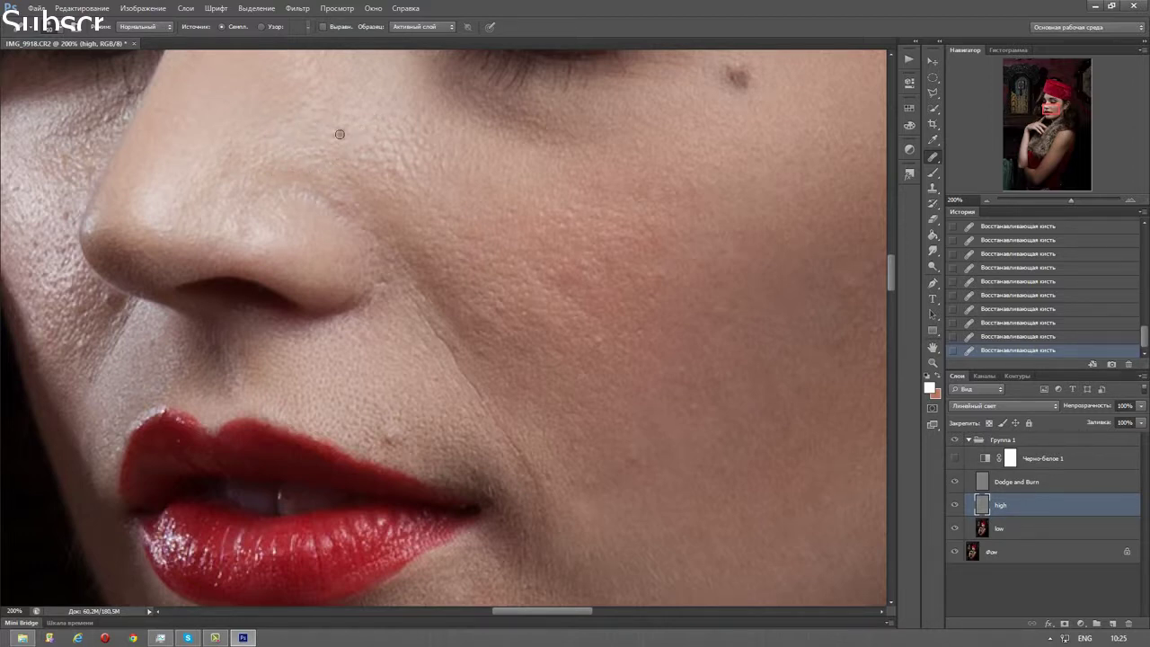
- Undo to compare, then reapply the healing on the cheek near the mouth
left_click(1020, 337)
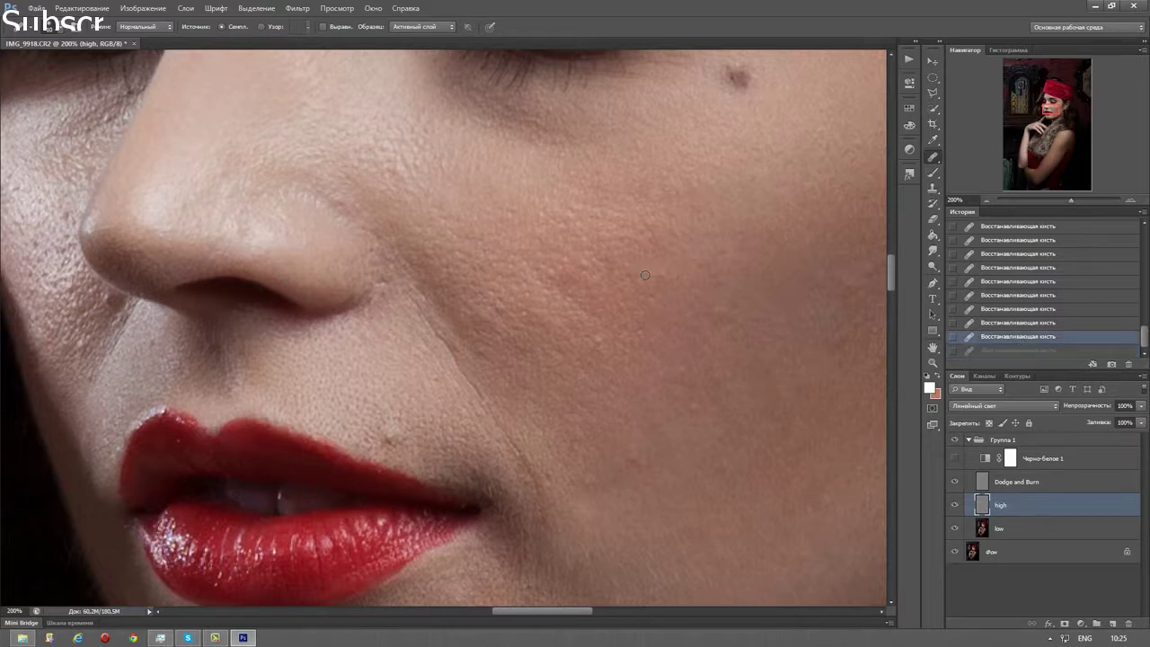
left_click(565, 346)
scroll(593, 287, "down", 2)
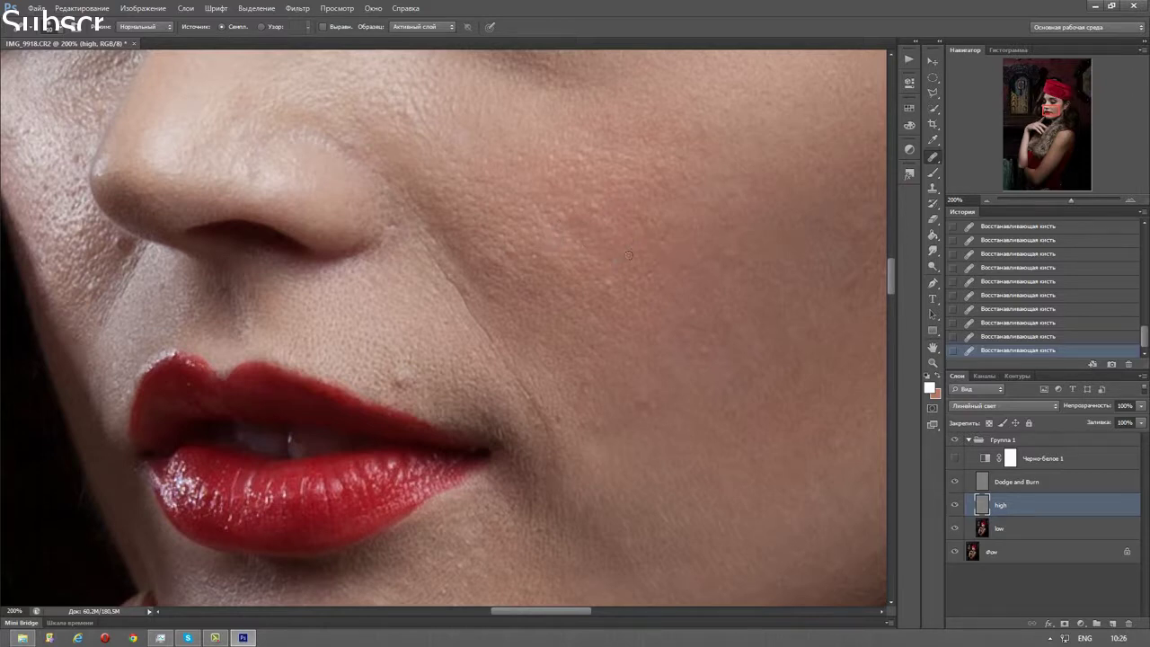
left_click_drag(616, 313, 589, 250)
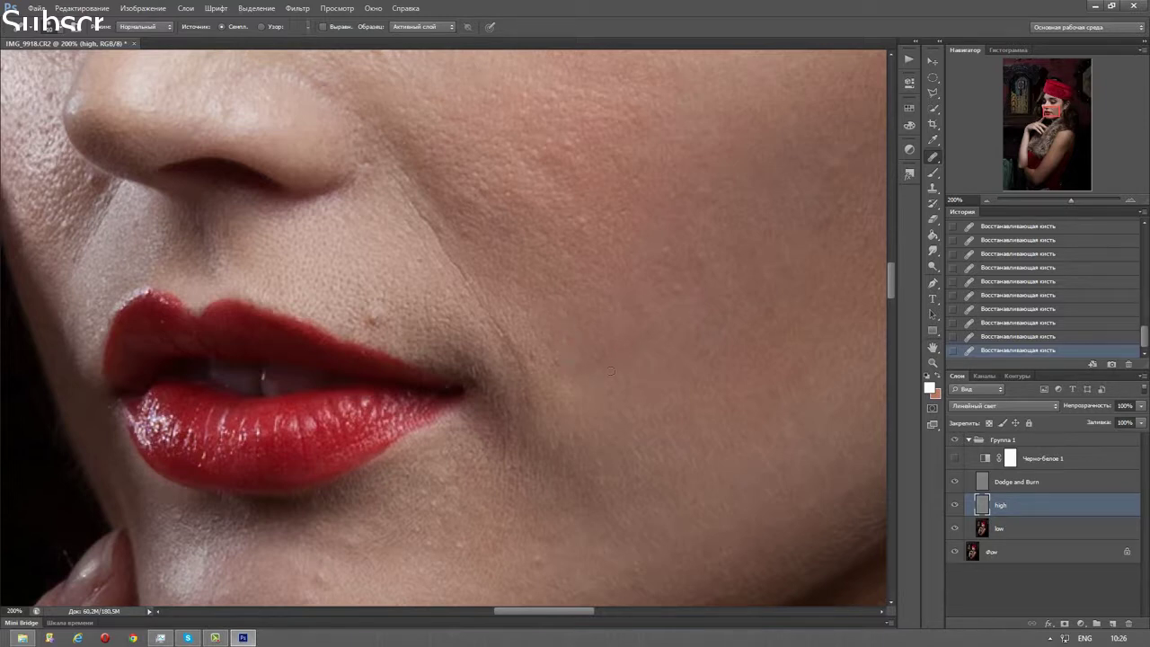
left_click_drag(583, 362, 601, 349)
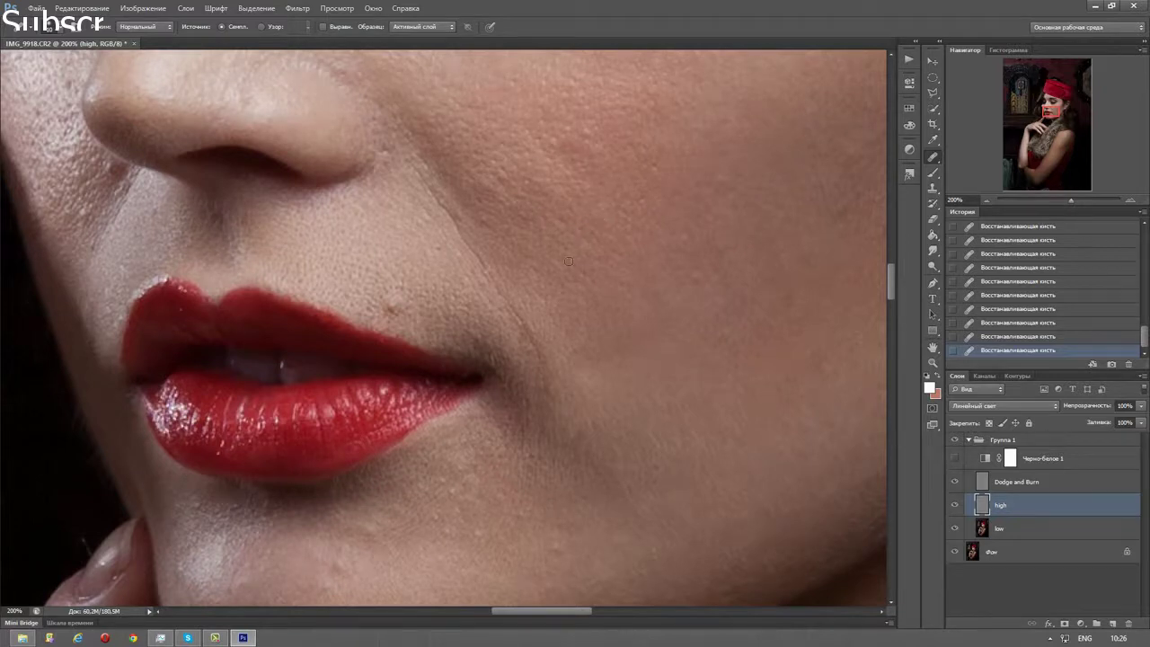
- Heal the dark spots beside the upper lip and above the lip corner, redoing two strokes
left_click_drag(568, 260, 622, 267)
left_click(463, 266)
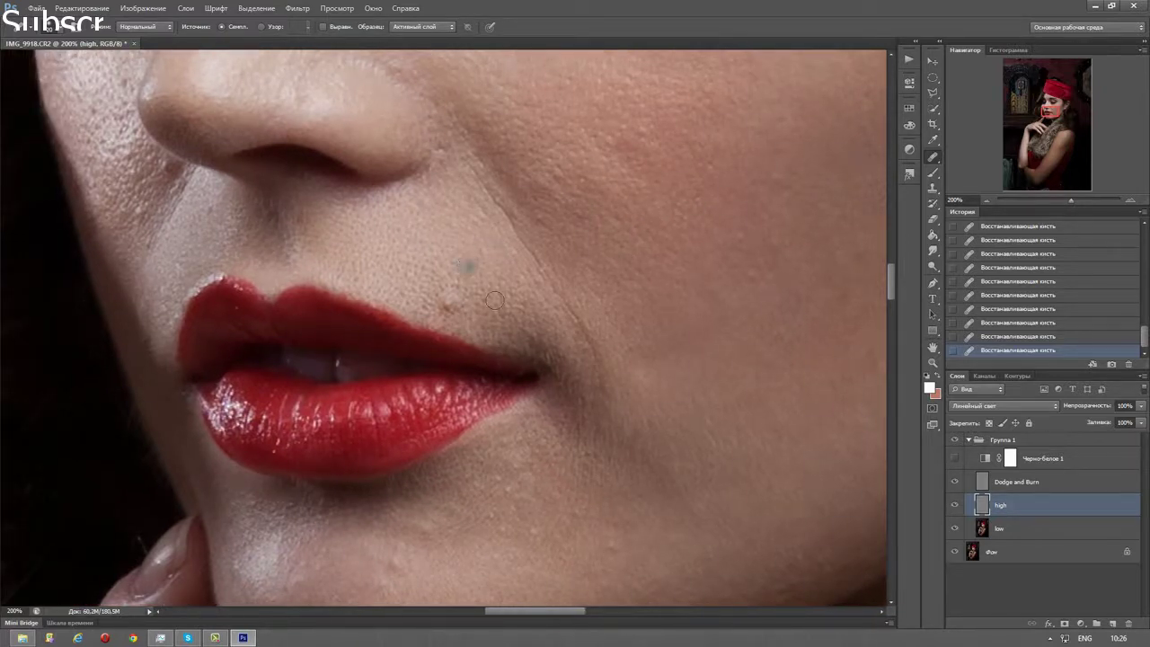
left_click(448, 305)
left_click(489, 277)
key("ctrl+alt+z")
key("ctrl+alt+z")
left_click_drag(418, 258, 436, 261)
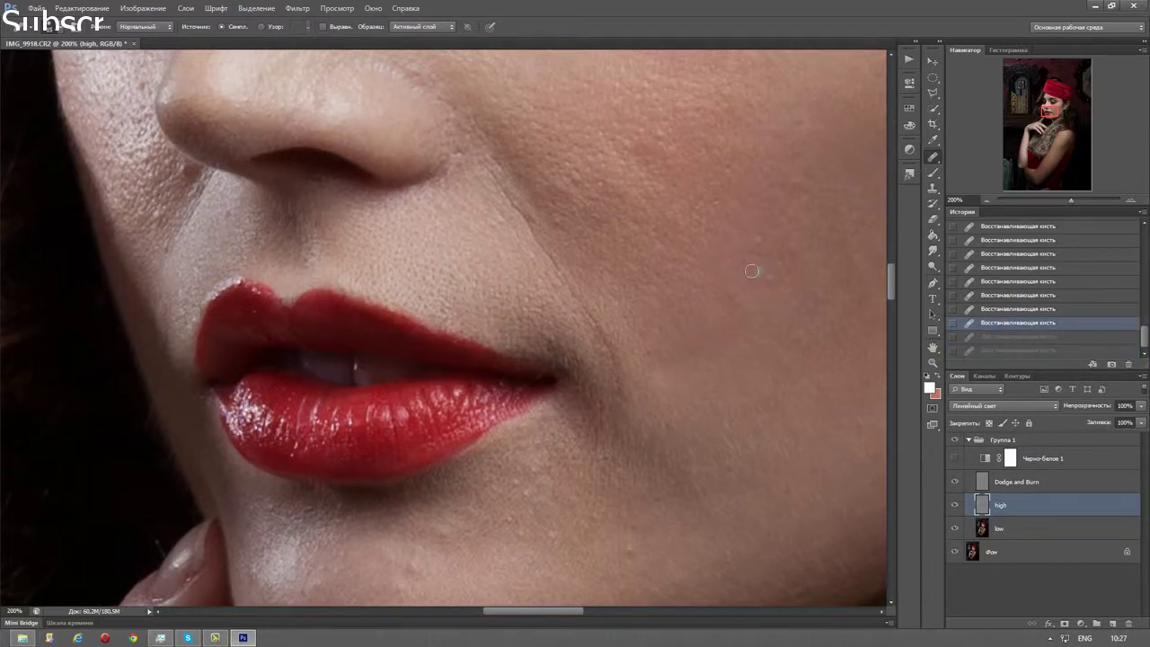
left_click(770, 275)
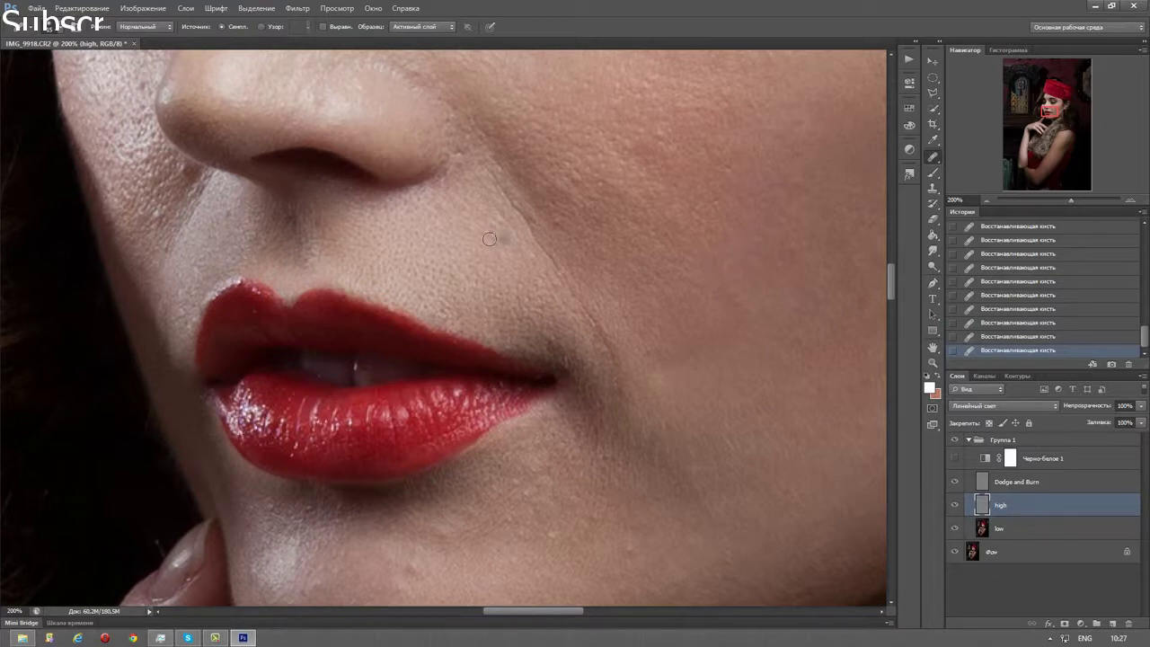
- Undo the previous stroke and re-heal the spot below the nose
left_click_drag(283, 228, 435, 242)
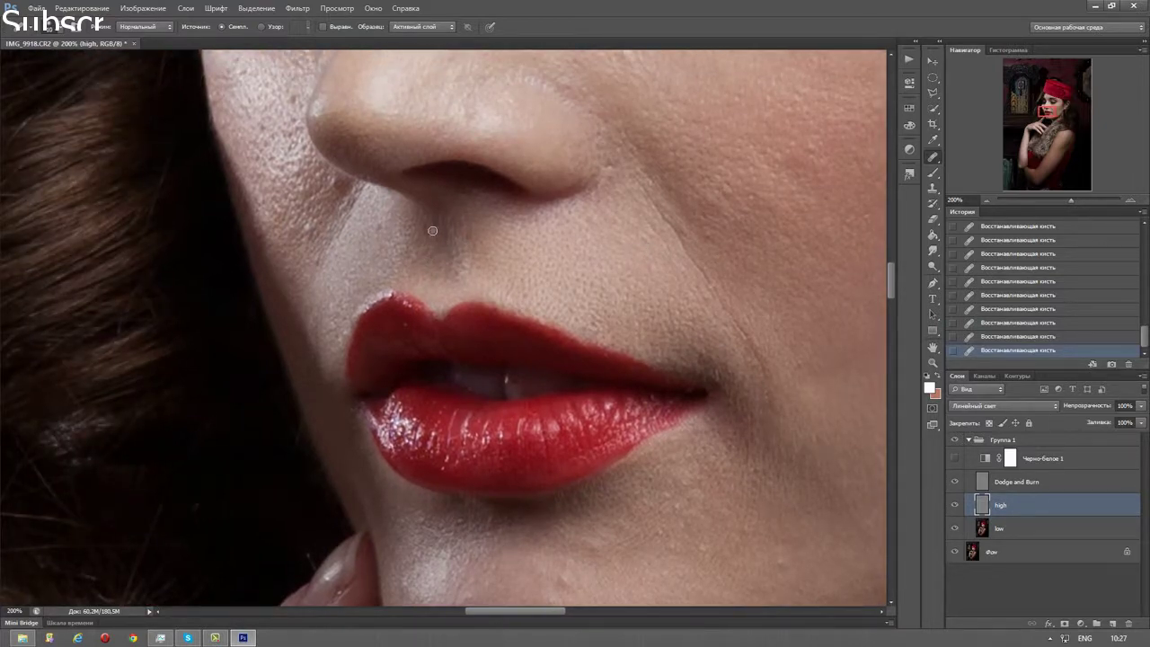
left_click_drag(404, 234, 434, 254)
key("ctrl+z")
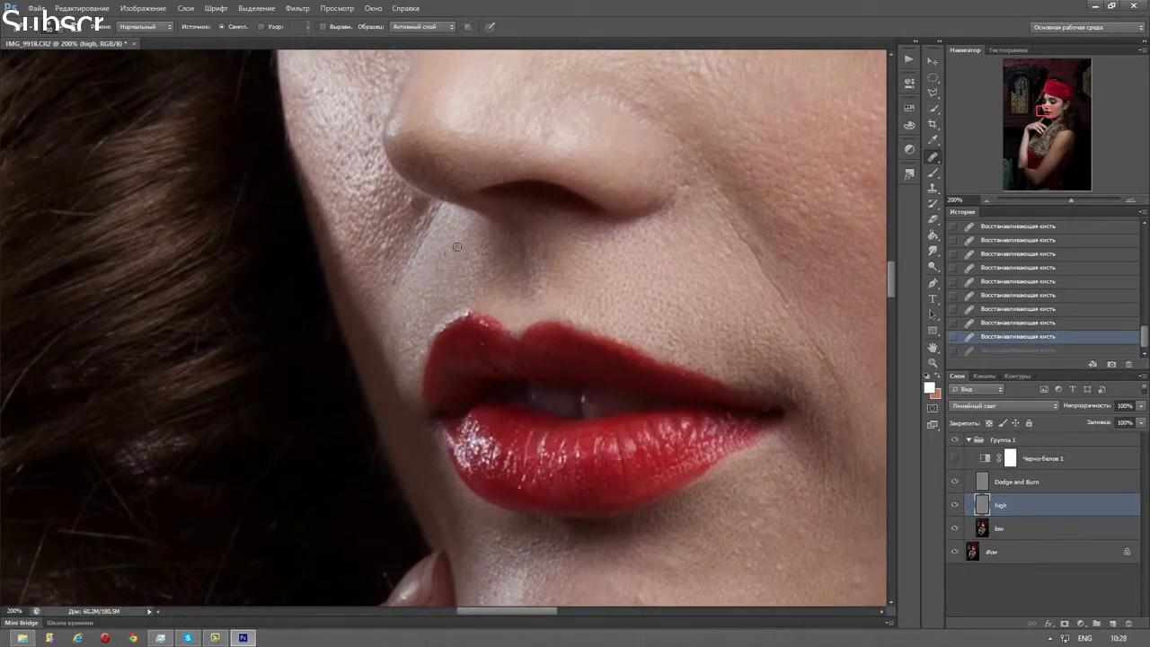
left_click(456, 246)
left_click_drag(402, 205, 480, 292)
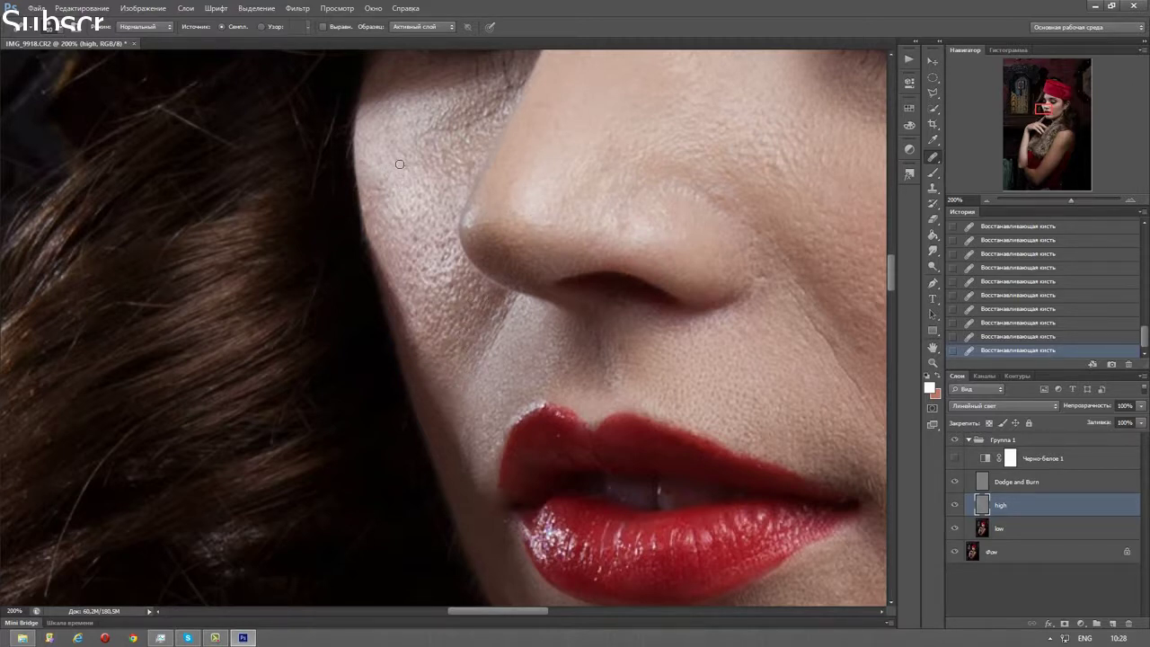
- Move up to the forehead and brows, undoing then restoring the latest healing stroke
scroll(406, 173, "up", 1)
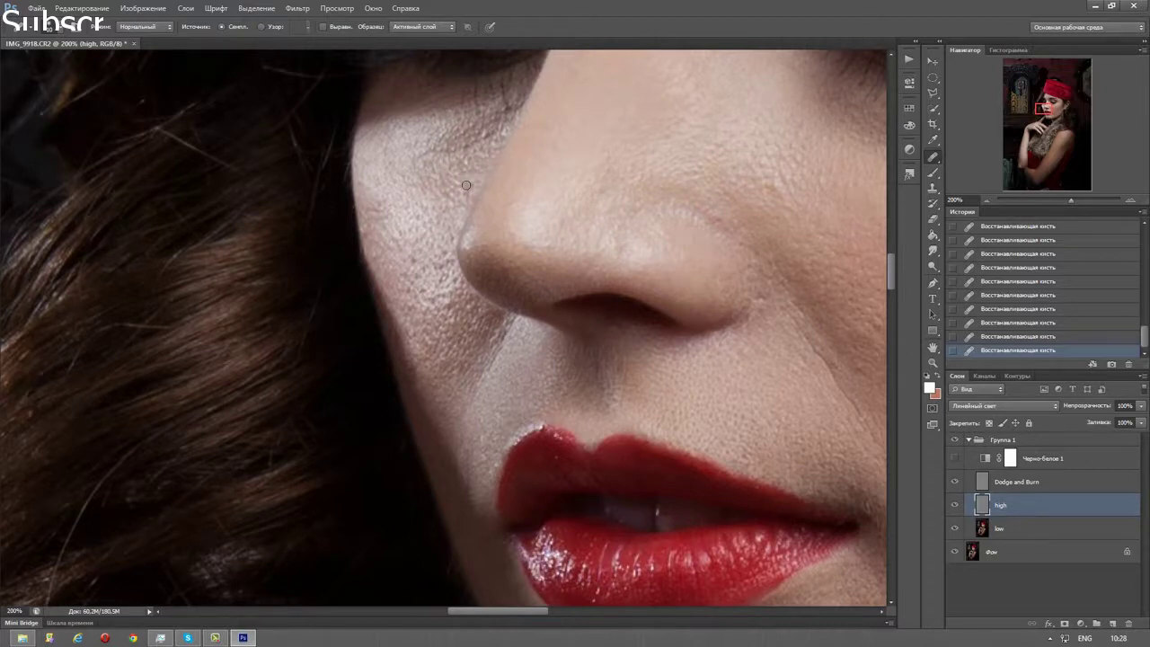
scroll(467, 500, "up", 5)
scroll(526, 170, "up", 4)
scroll(526, 146, "up", 1)
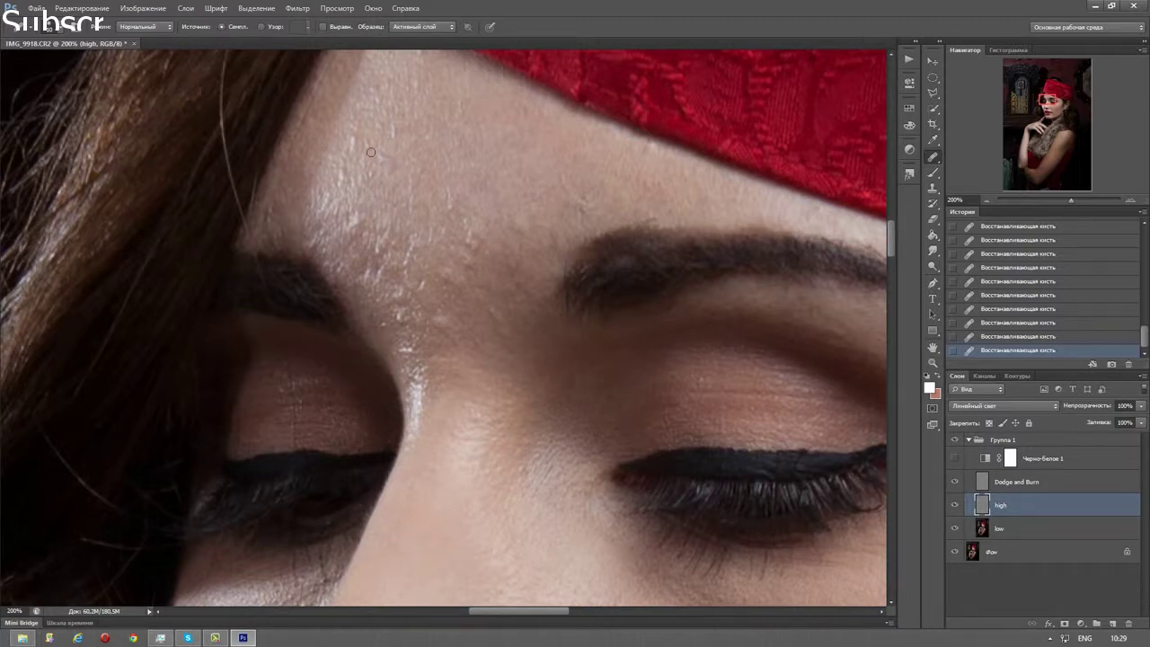
key("ctrl+z")
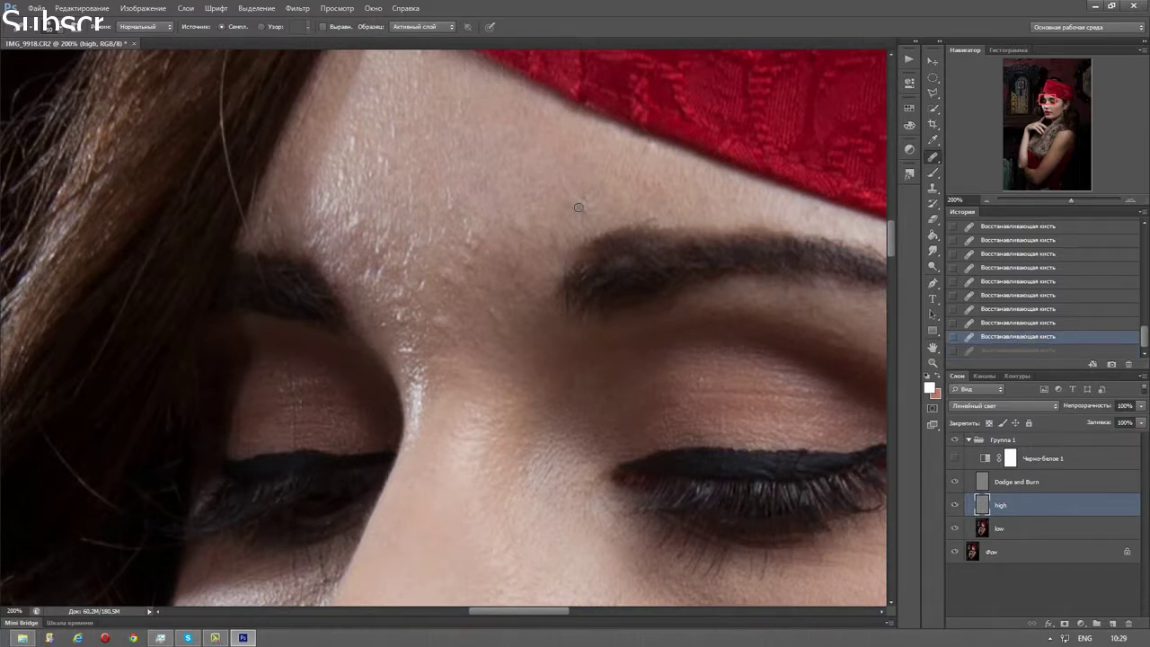
key("ctrl+z")
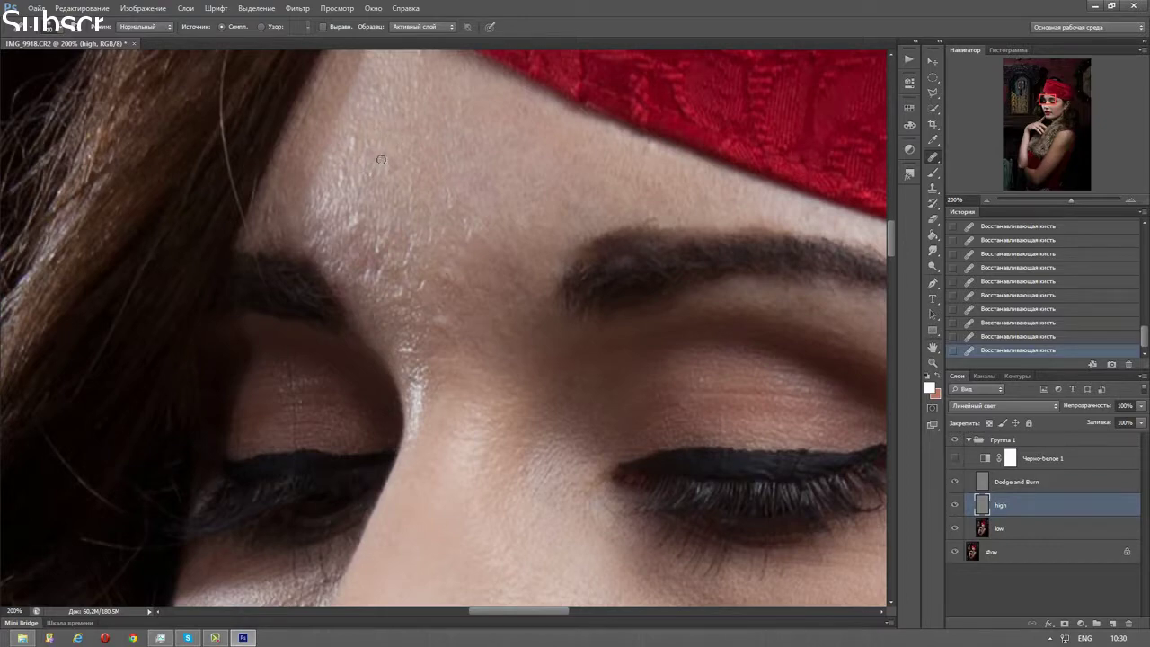
- Heal the small blemish on the chin below the lower lip, then pan to the chin and neck
scroll(368, 279, "down", 5)
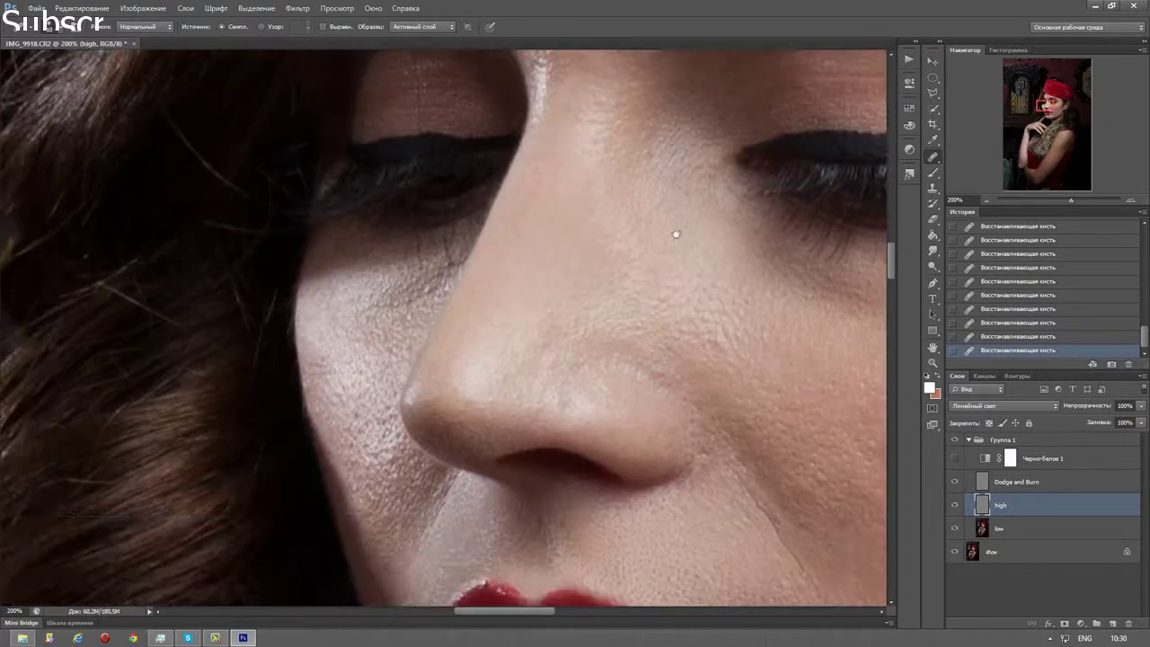
scroll(673, 236, "down", 5)
scroll(623, 318, "down", 1)
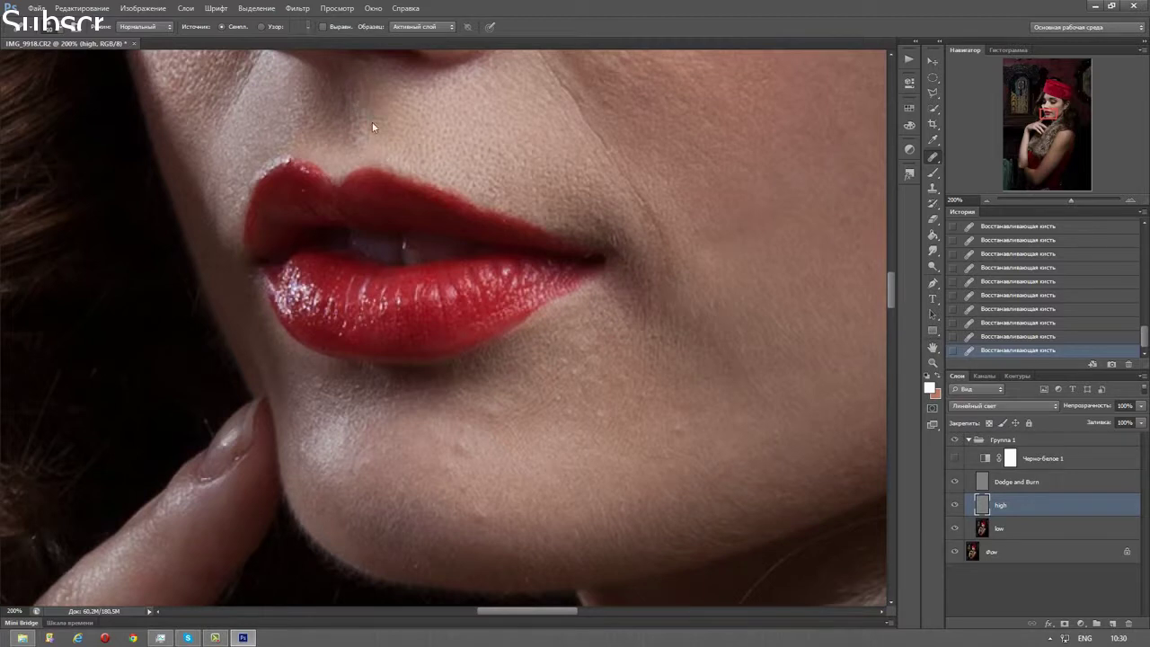
scroll(372, 121, "right", 2)
scroll(538, 359, "down", 1)
scroll(537, 235, "down", 3)
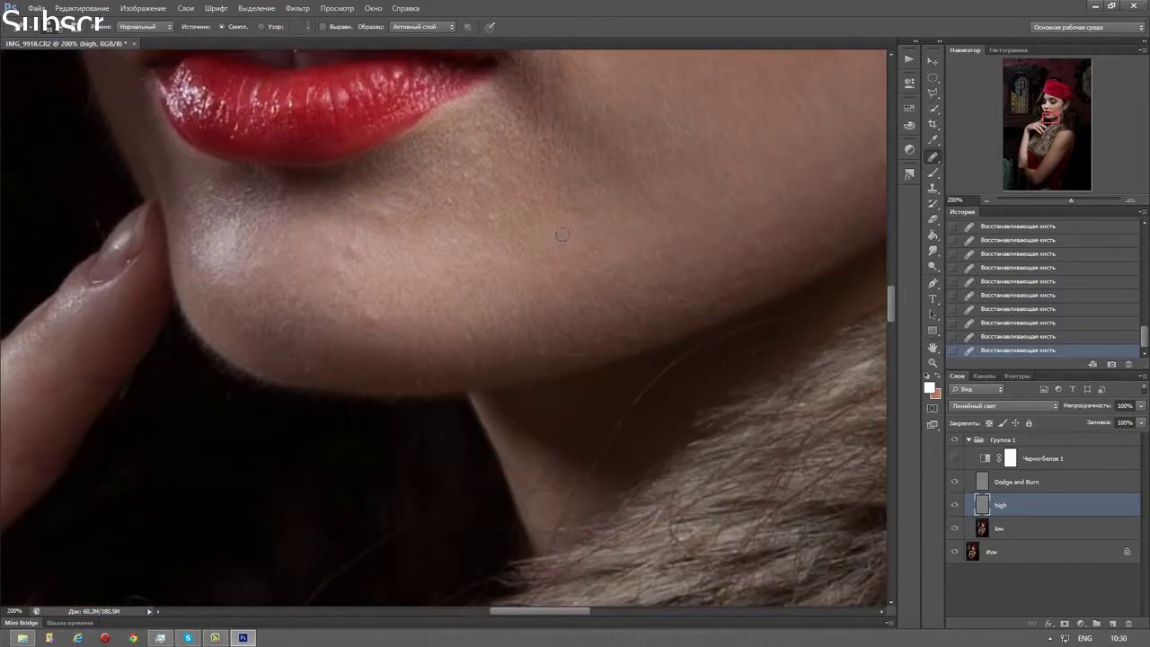
scroll(470, 261, "left", 1)
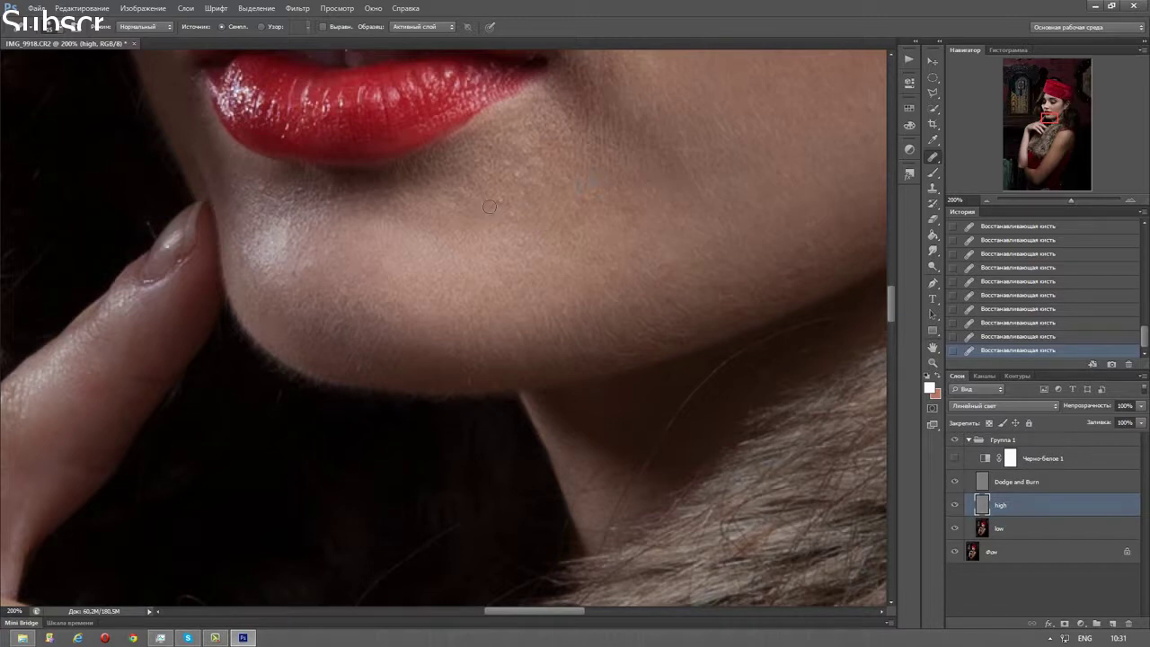
left_click(494, 209)
scroll(405, 237, "left", 2)
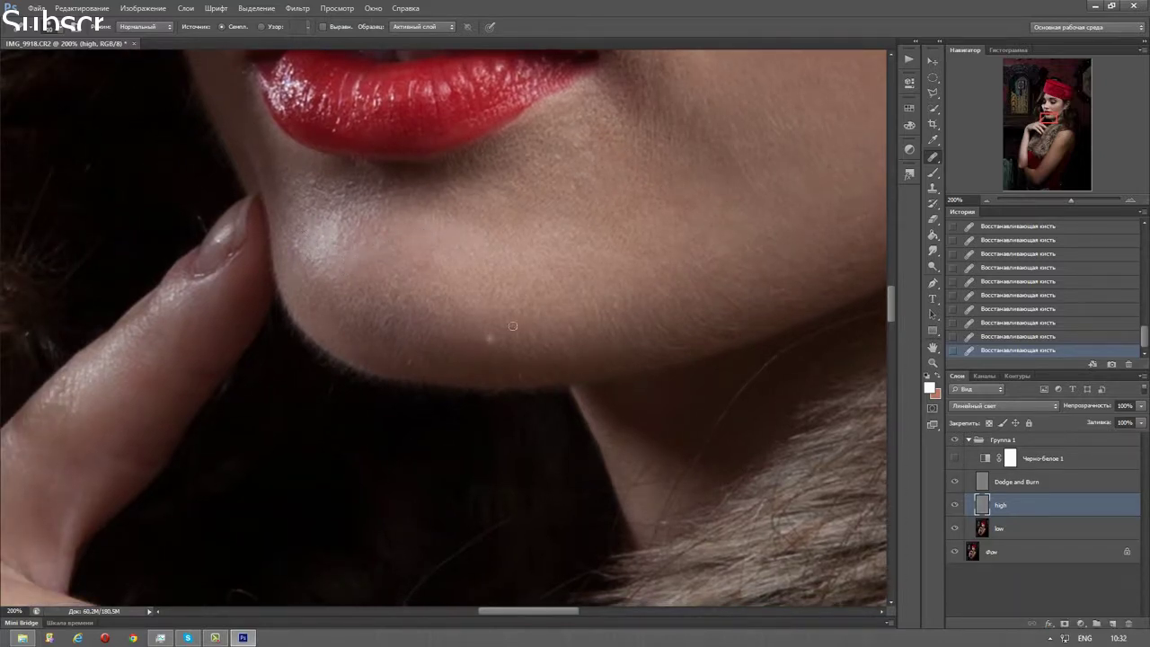
left_click_drag(310, 222, 130, 79)
- Heal the small red spots and marks on the chest and shoulder skin near the hair
left_click(983, 204)
left_click(983, 204)
left_click(983, 204)
left_click(983, 204)
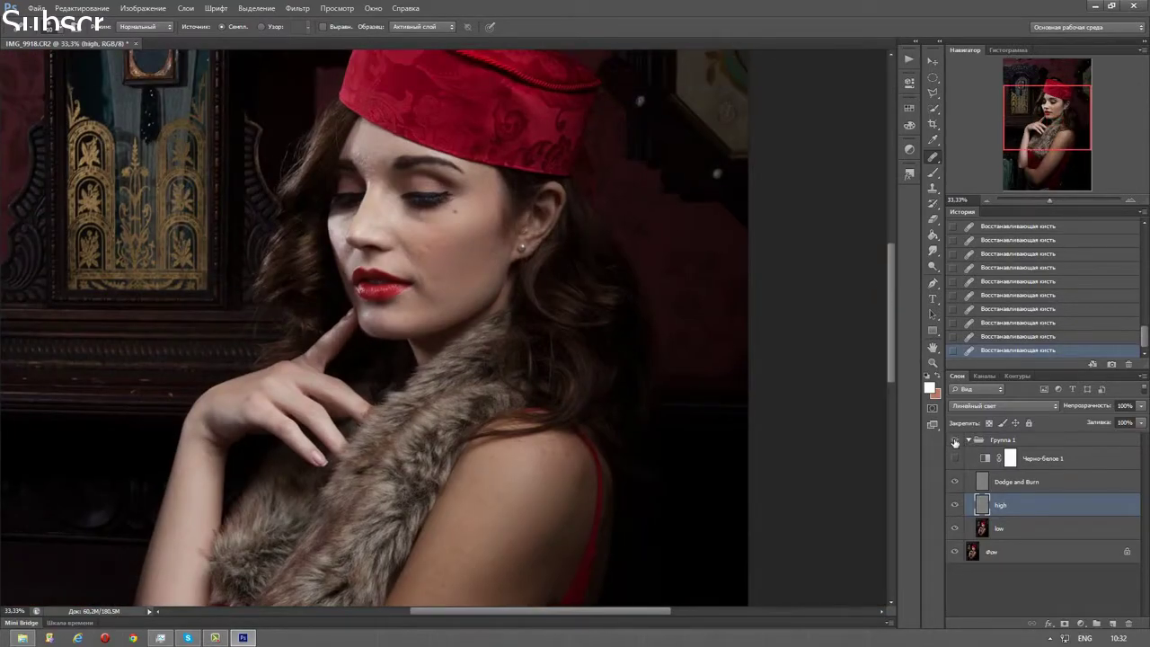
key("ctrl+plus")
key("ctrl+plus")
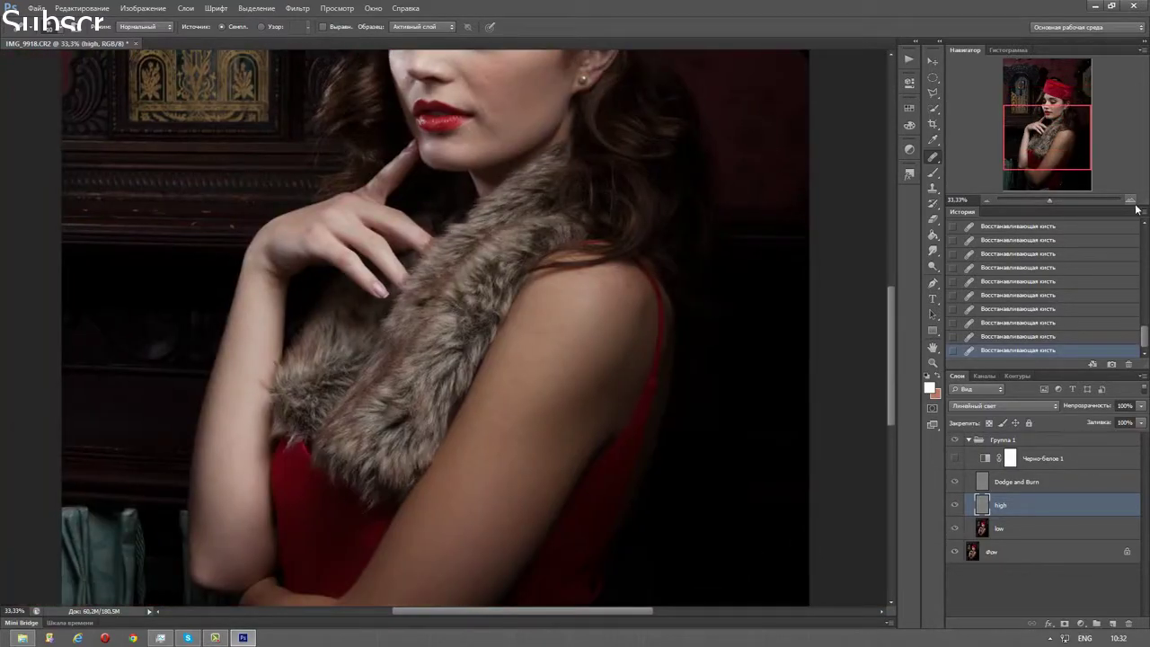
key("ctrl+plus")
key("ctrl+plus")
mouse_move(620, 222)
left_mouse_down()
mouse_move(700, 185)
mouse_move(808, 277)
left_mouse_up()
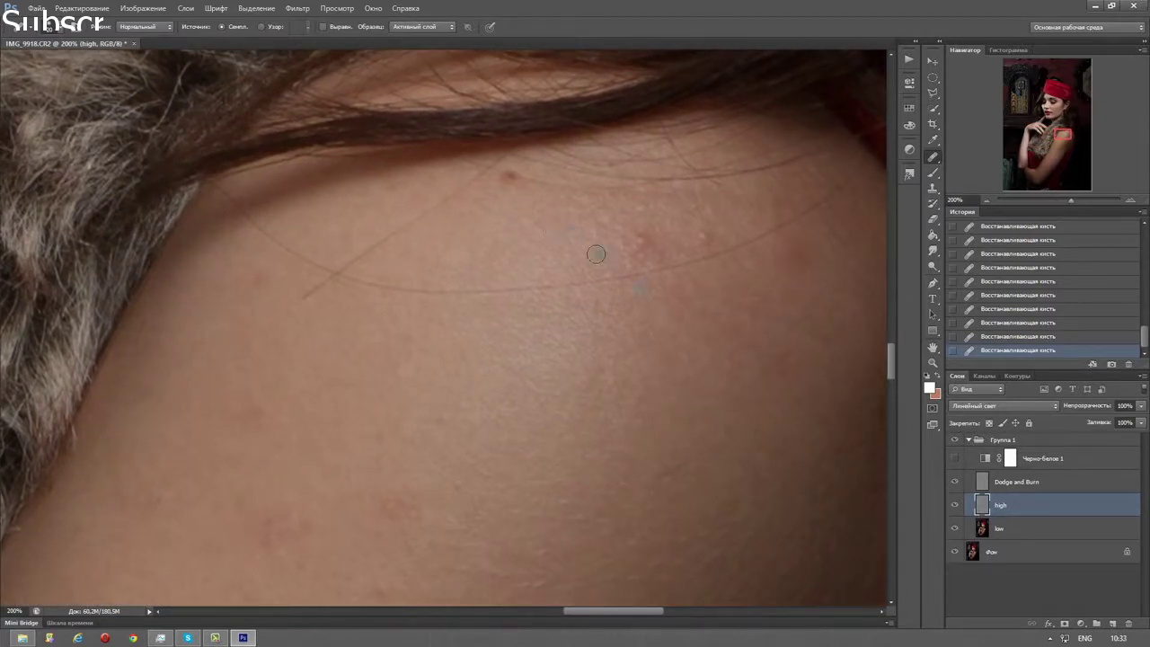
left_click(637, 243)
left_click_drag(534, 462, 592, 395)
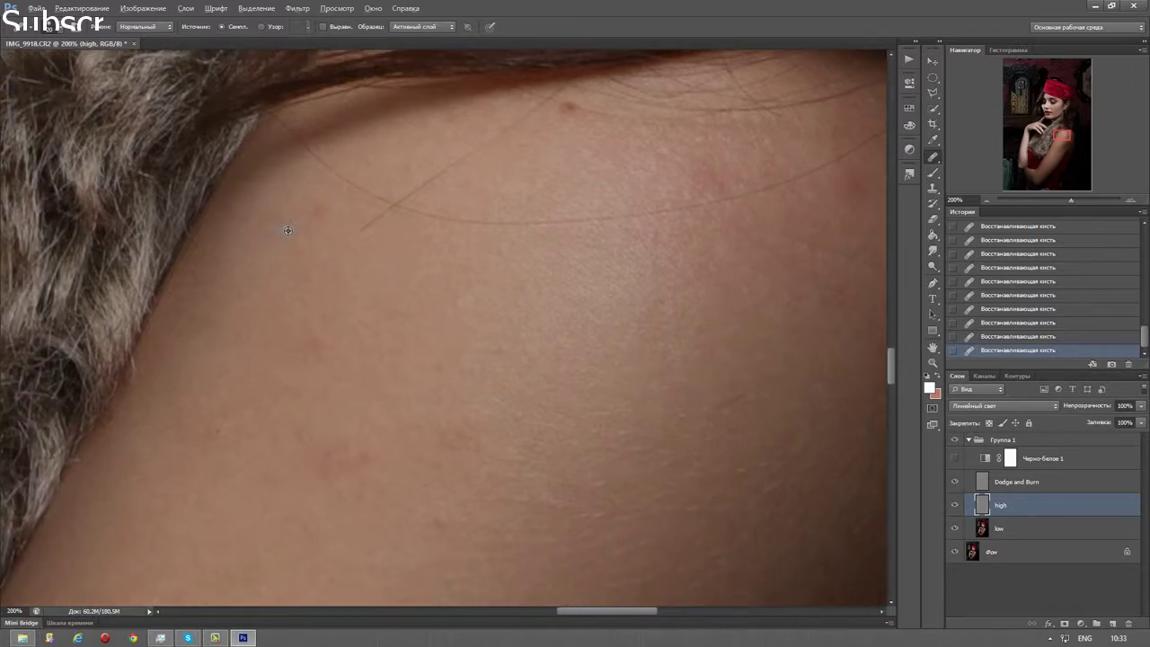
left_click_drag(387, 359, 485, 247)
left_click(406, 252)
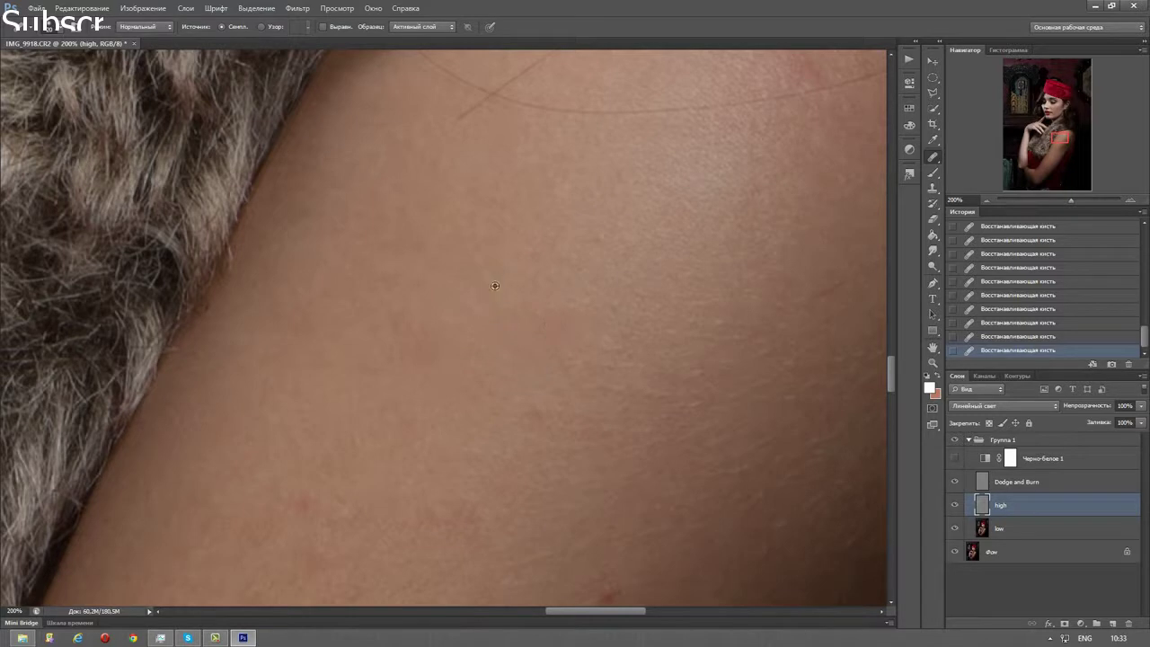
left_click_drag(551, 377, 501, 303)
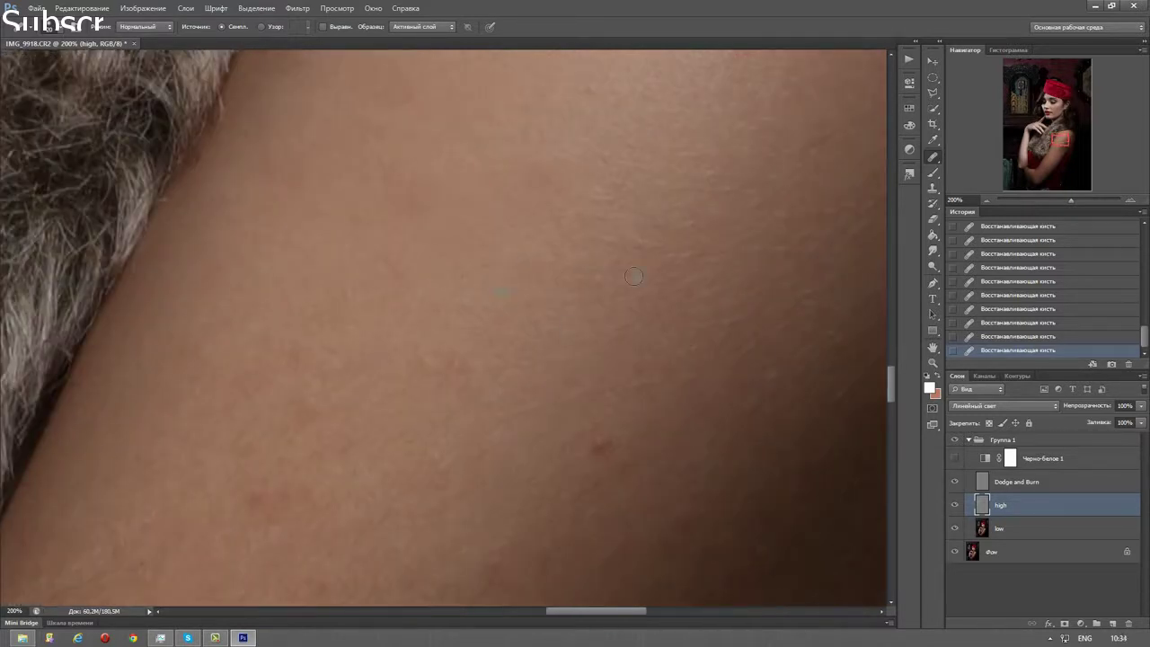
left_click(600, 440)
left_click_drag(552, 432, 584, 305)
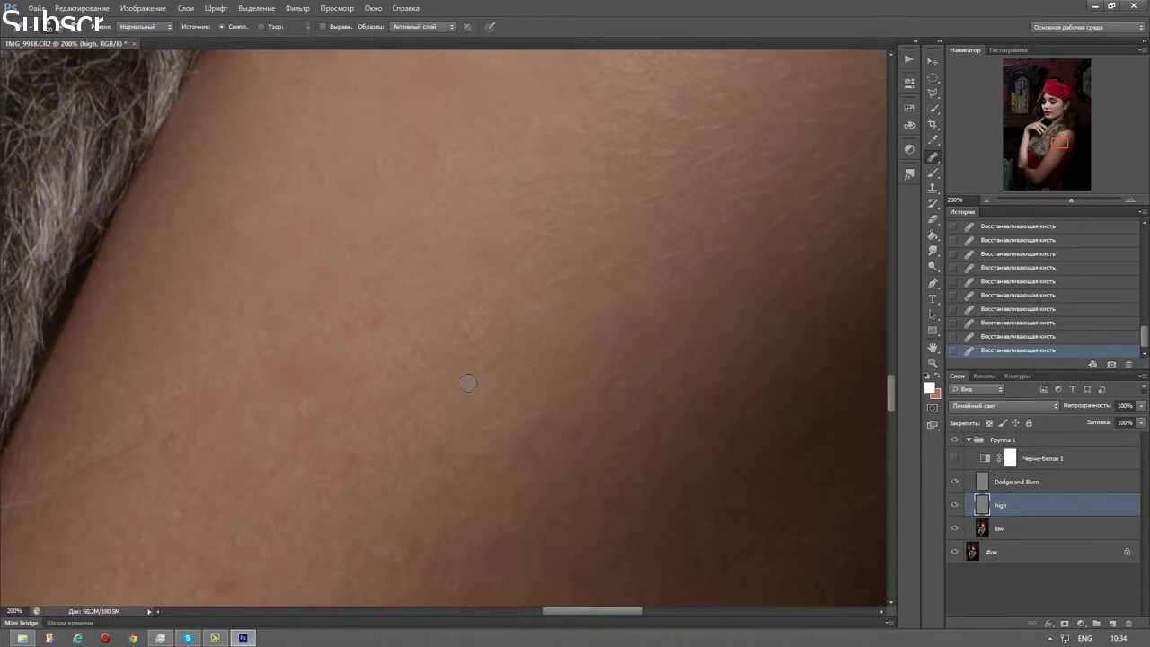
- Work down the arm to the wrist and fingers, then zoom out to see the whole portrait
scroll(395, 368, "down", 2)
scroll(354, 205, "up", 2)
scroll(354, 206, "up", 2)
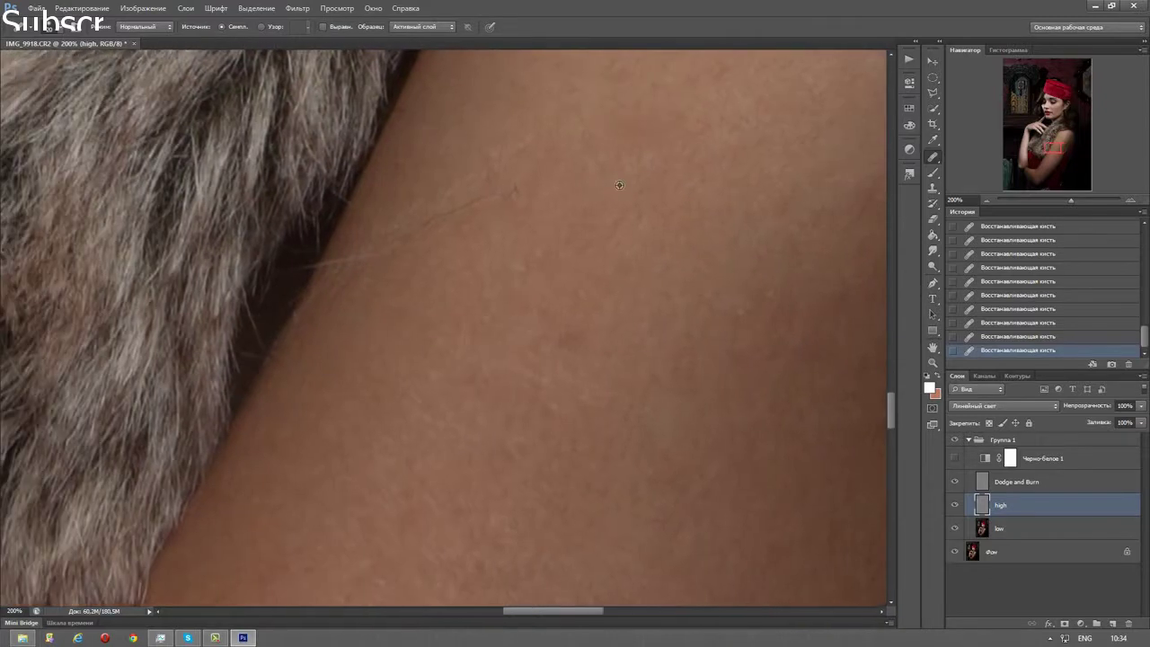
scroll(278, 205, "down", 5)
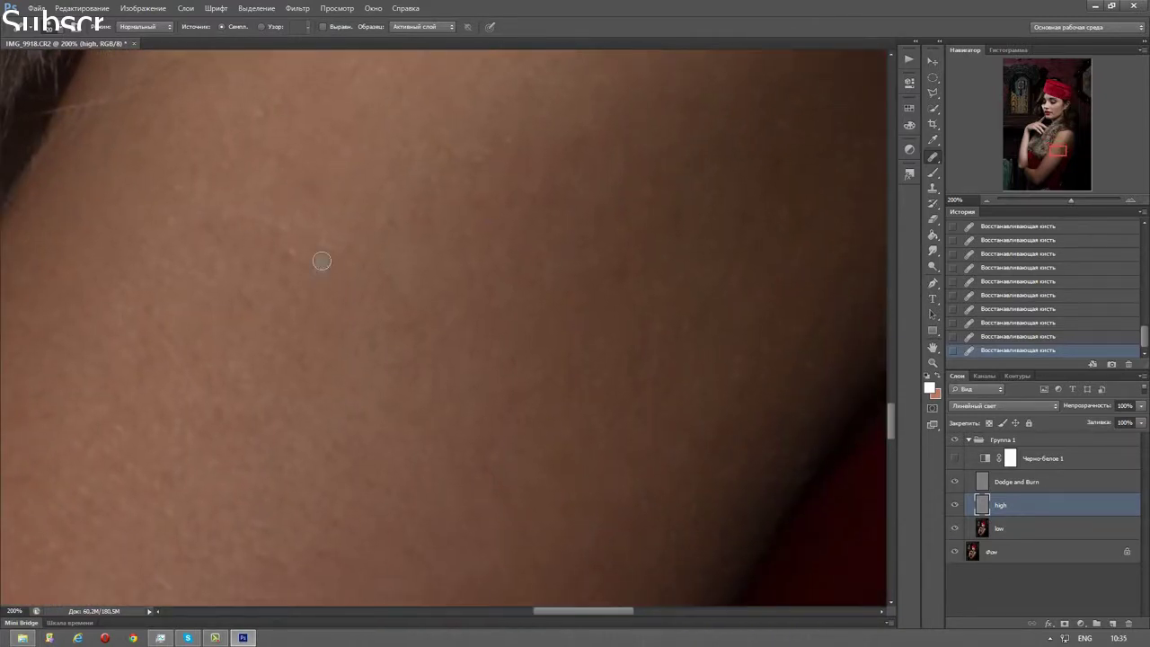
scroll(528, 346, "up", 2)
scroll(619, 202, "down", 2)
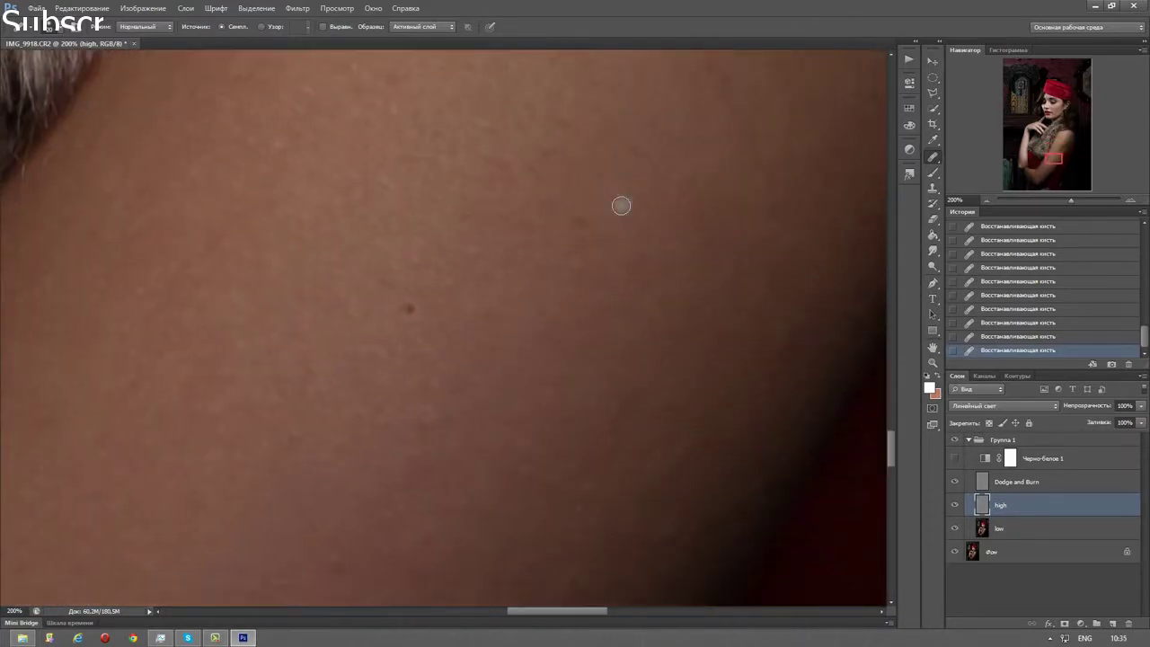
scroll(422, 252, "left", 3)
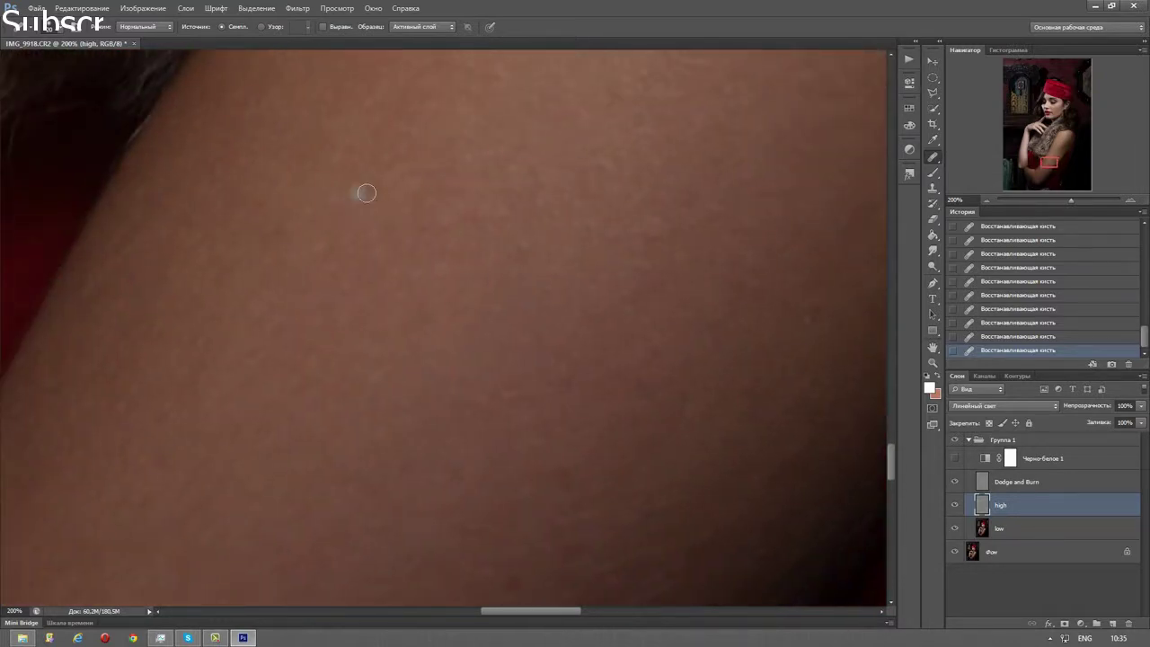
scroll(449, 242, "down", 1)
scroll(449, 243, "right", 1)
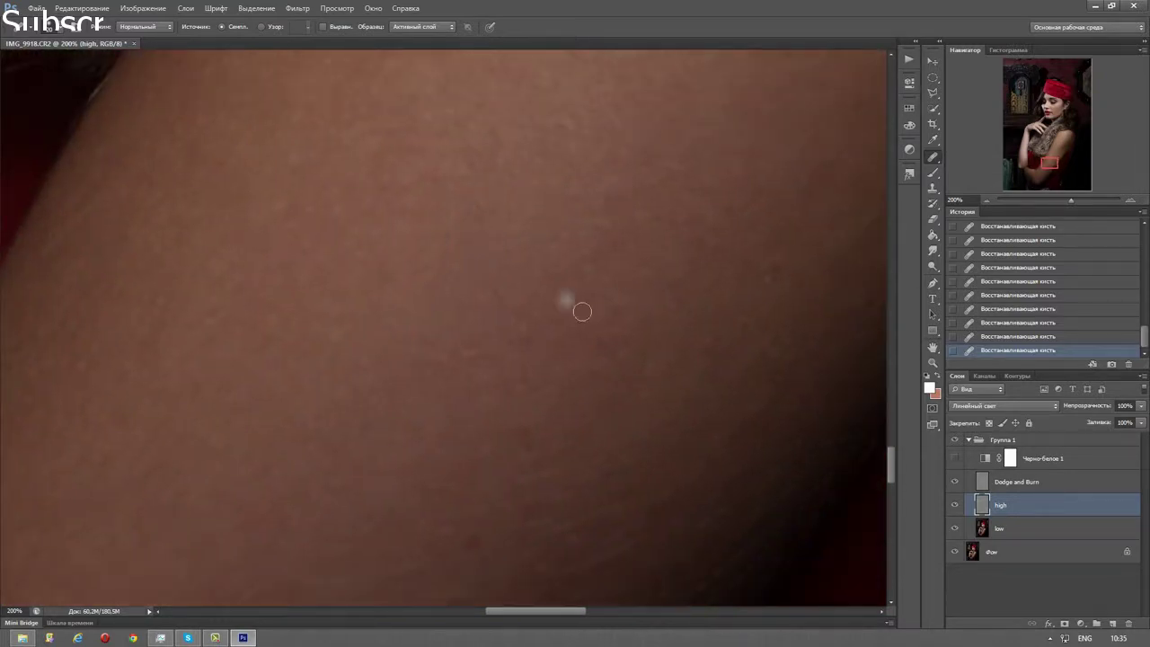
scroll(539, 321, "down", 2)
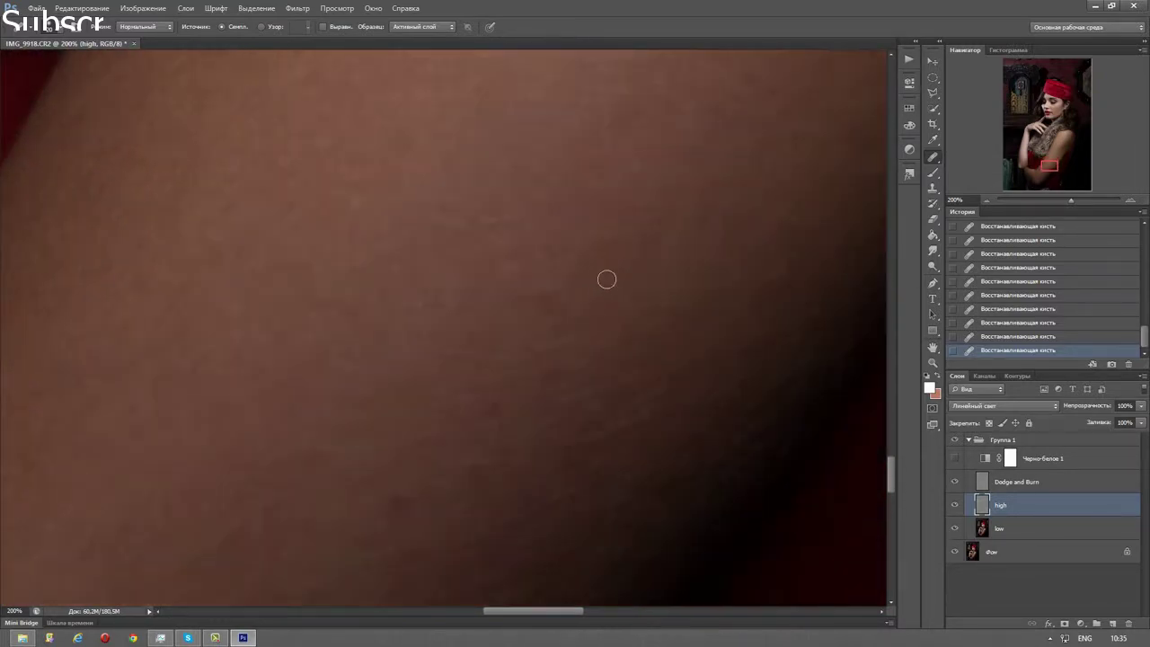
scroll(525, 350, "left", 1)
scroll(525, 350, "down", 1)
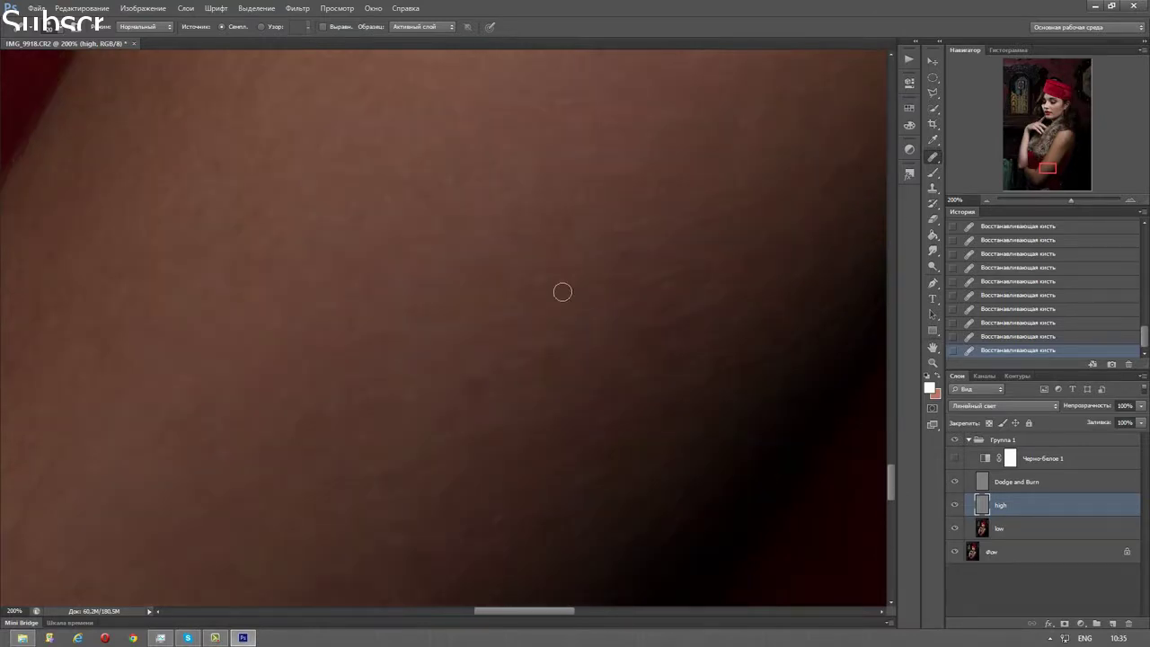
scroll(595, 275, "left", 2)
scroll(434, 257, "up", 2)
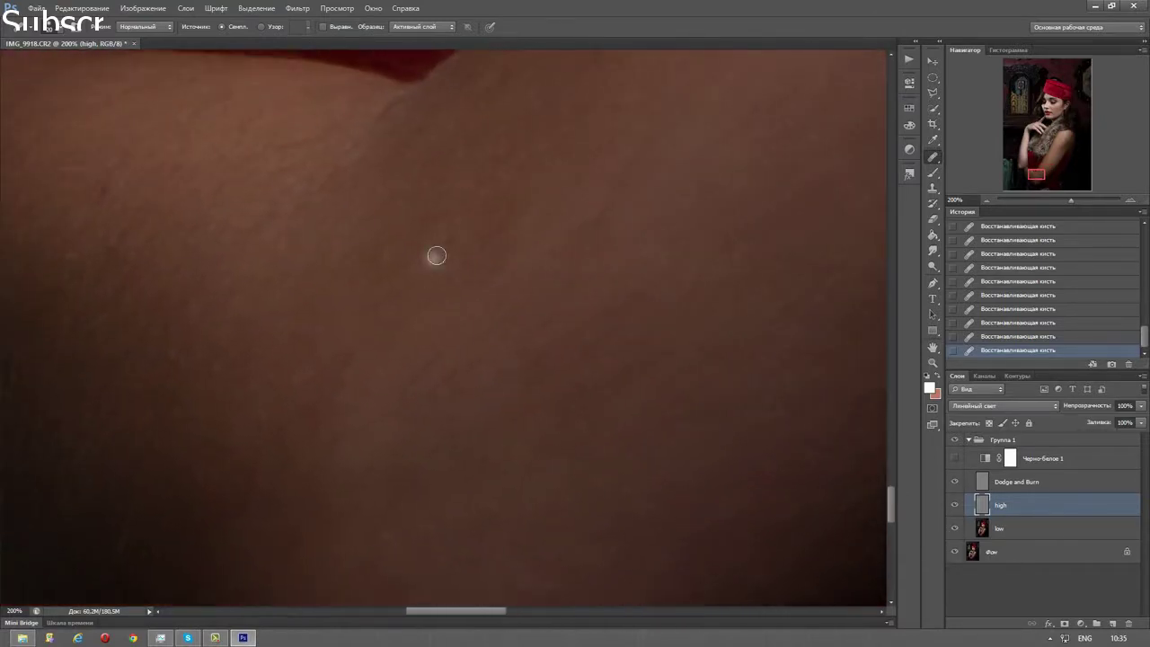
mouse_move(452, 236)
left_mouse_down()
mouse_move(685, 352)
mouse_move(451, 189)
left_mouse_up()
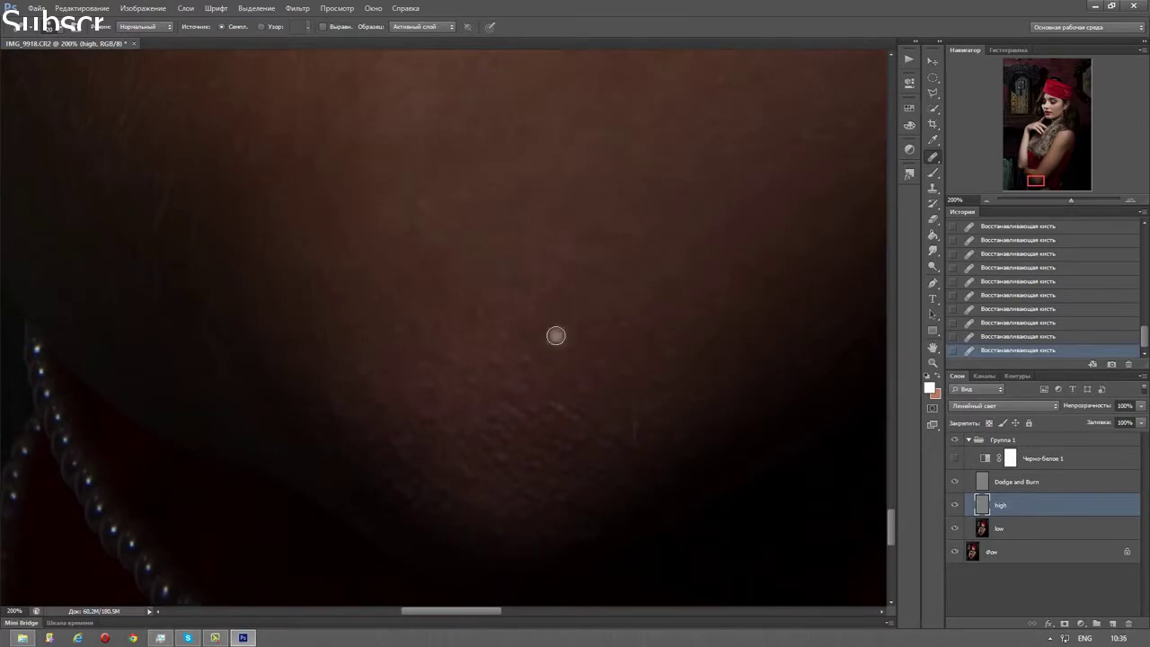
left_click_drag(386, 224, 514, 243)
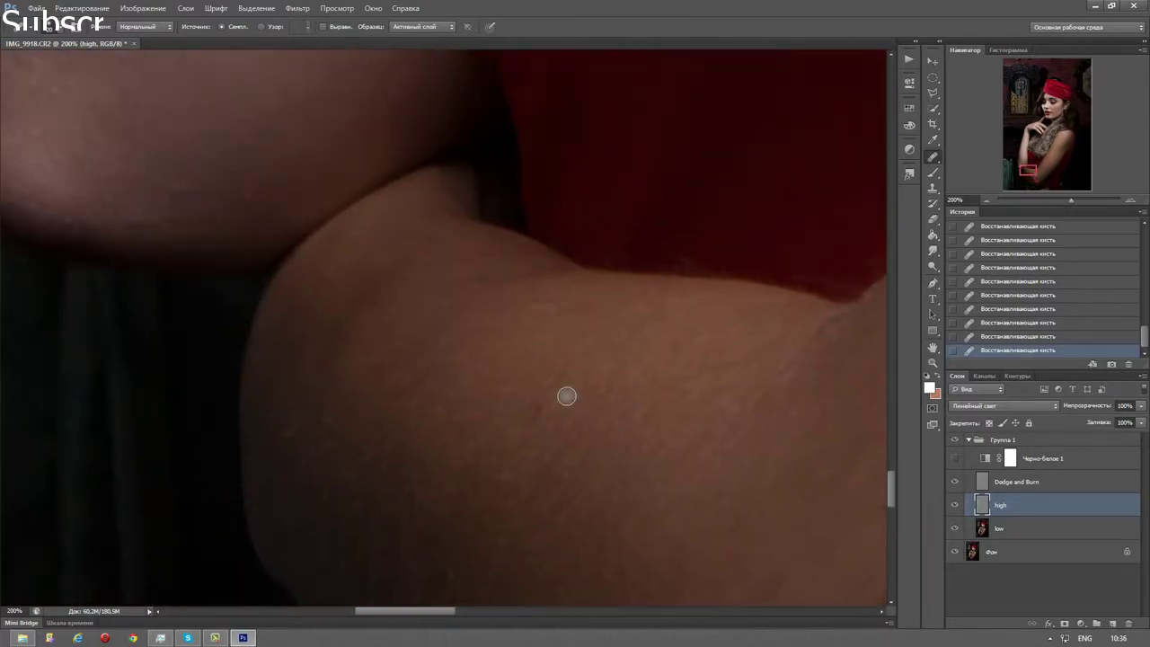
mouse_move(359, 247)
left_mouse_down()
mouse_move(539, 296)
mouse_move(556, 154)
mouse_move(390, 221)
left_mouse_up()
left_click_drag(519, 194, 487, 454)
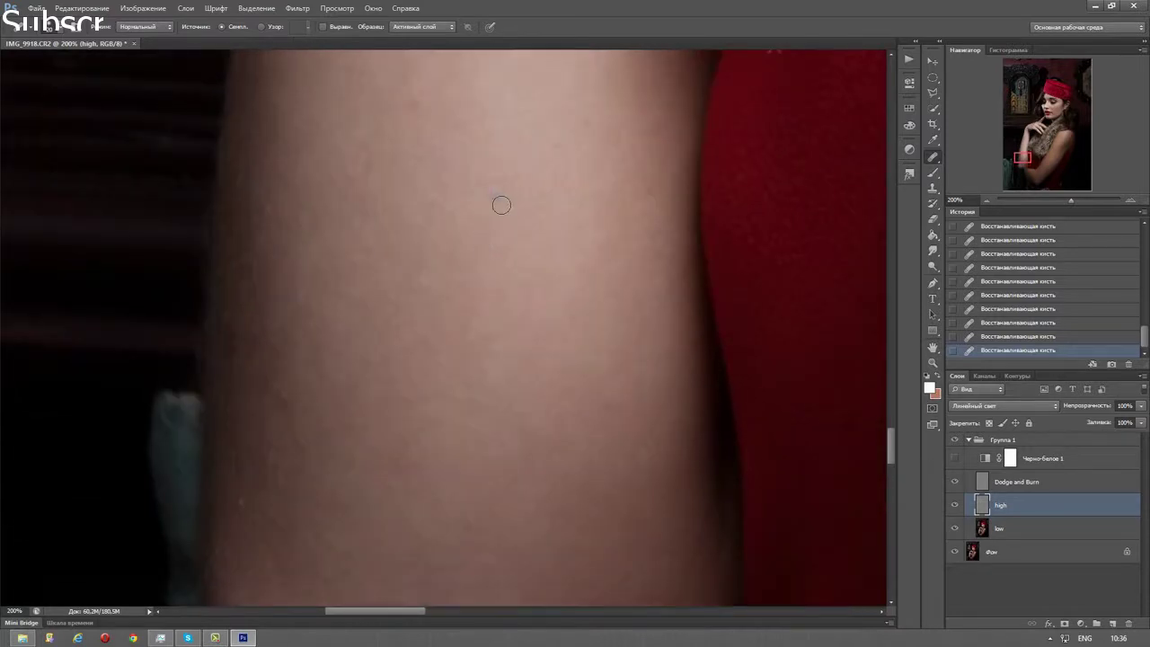
left_click_drag(520, 95, 544, 167)
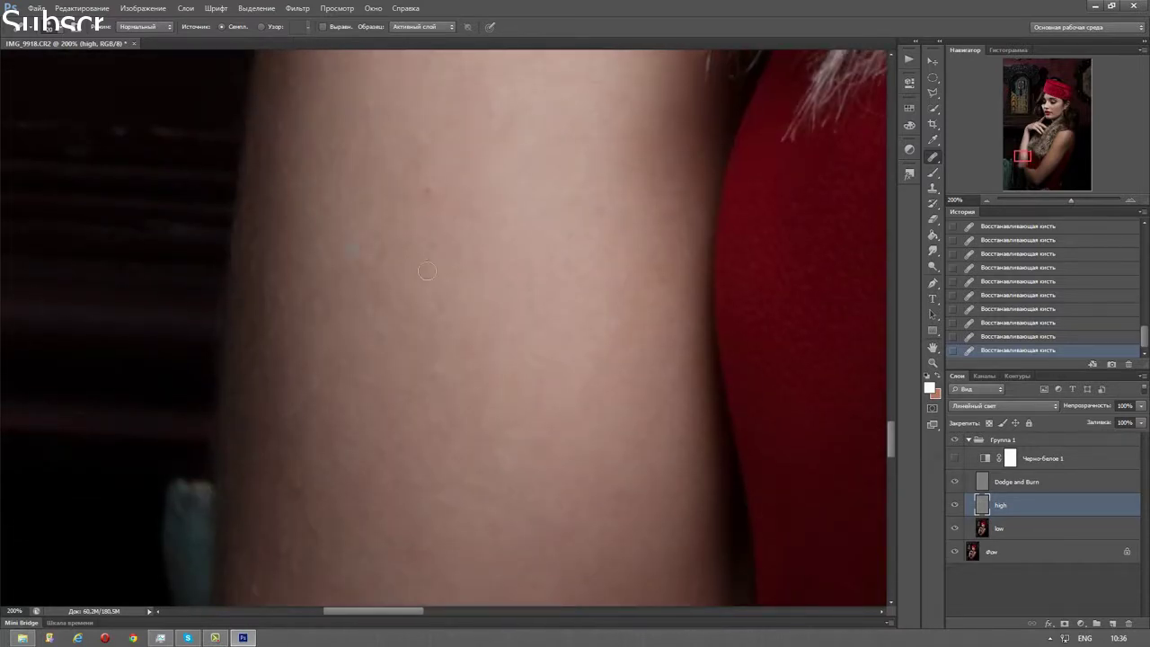
left_click_drag(484, 209, 390, 257)
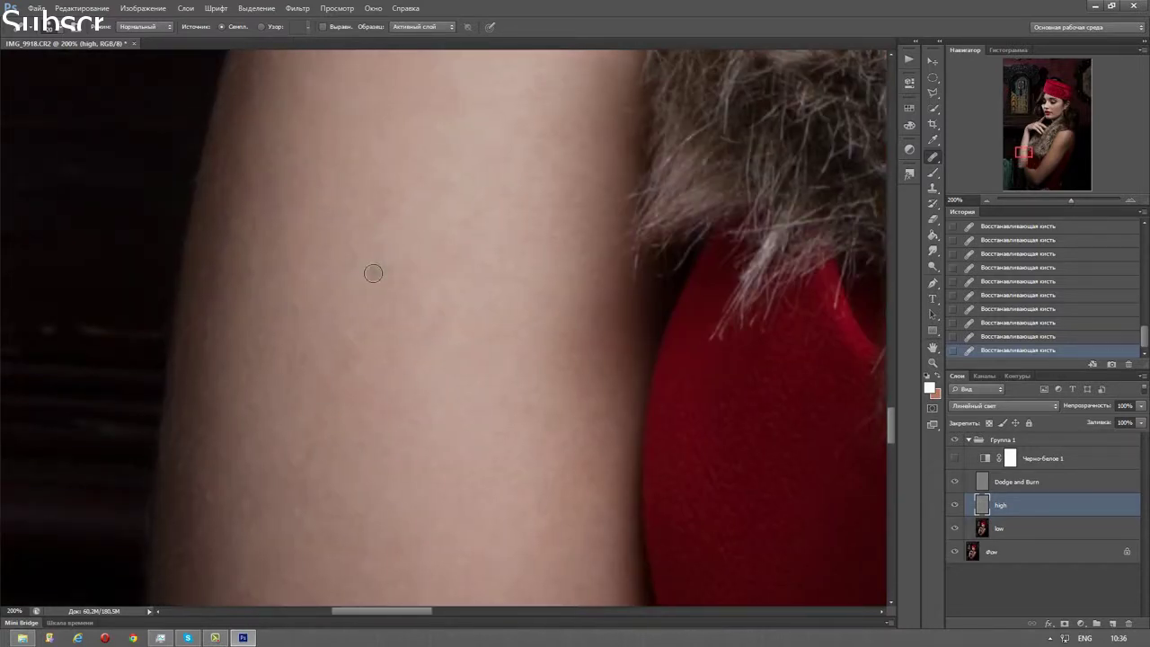
mouse_move(461, 216)
left_mouse_down()
mouse_move(444, 198)
mouse_move(432, 279)
mouse_move(480, 241)
left_mouse_up()
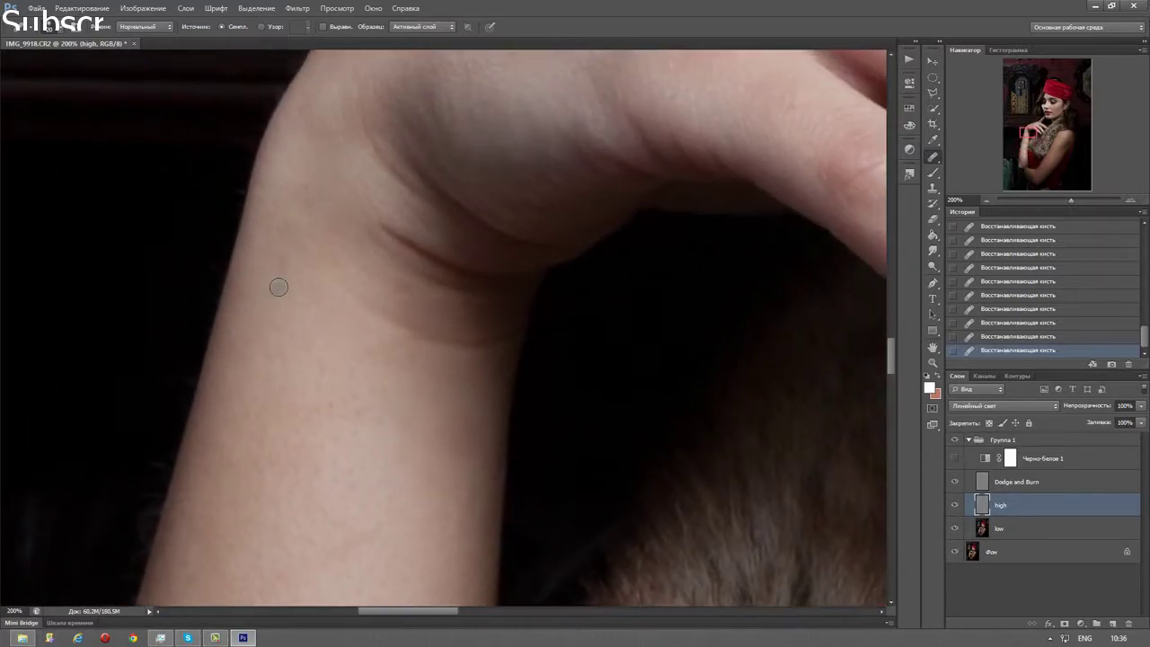
mouse_move(423, 309)
left_mouse_down()
mouse_move(348, 380)
mouse_move(602, 403)
mouse_move(527, 198)
left_mouse_up()
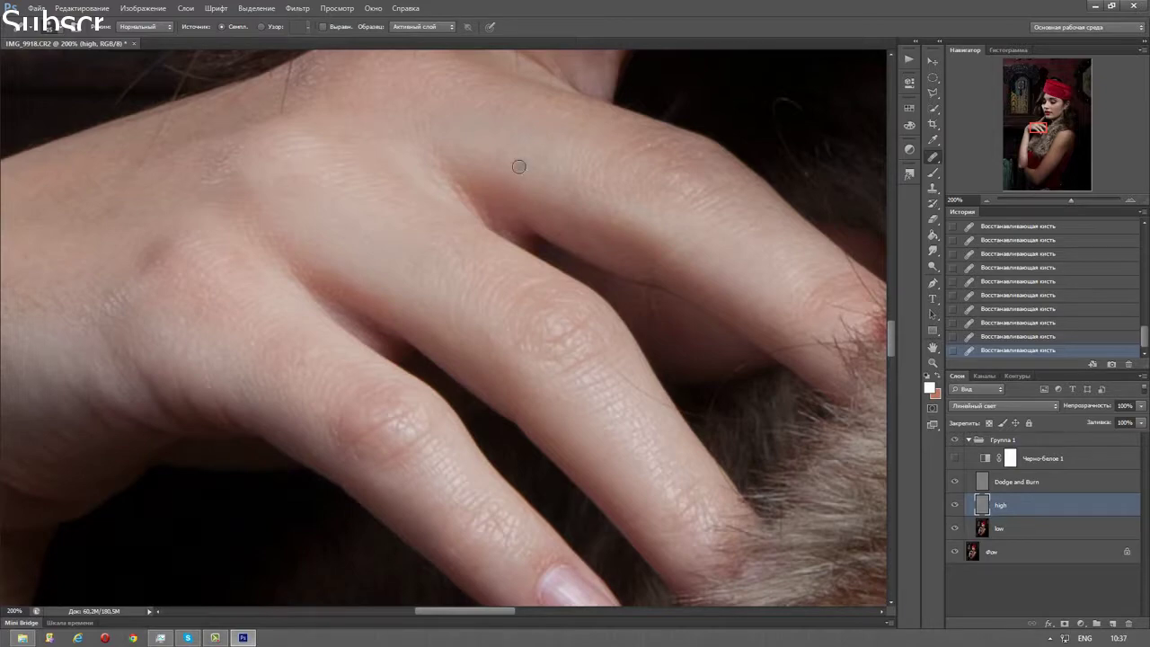
left_click_drag(477, 174, 456, 296)
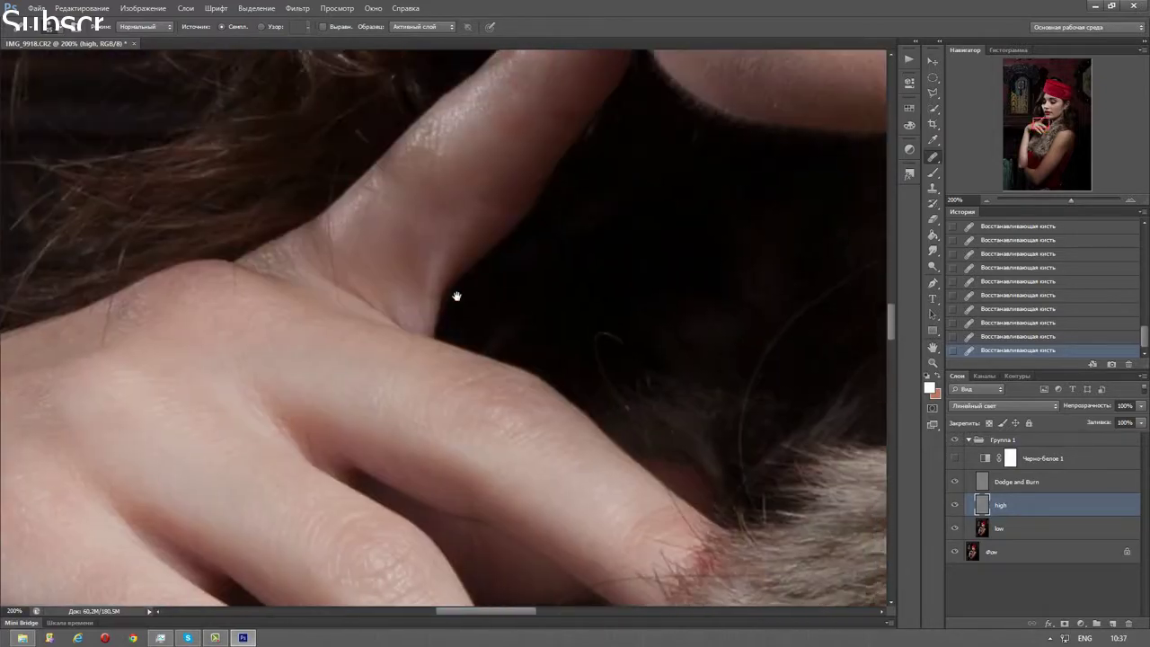
left_click(988, 198)
left_click(988, 199)
left_click(988, 199)
left_click(987, 199)
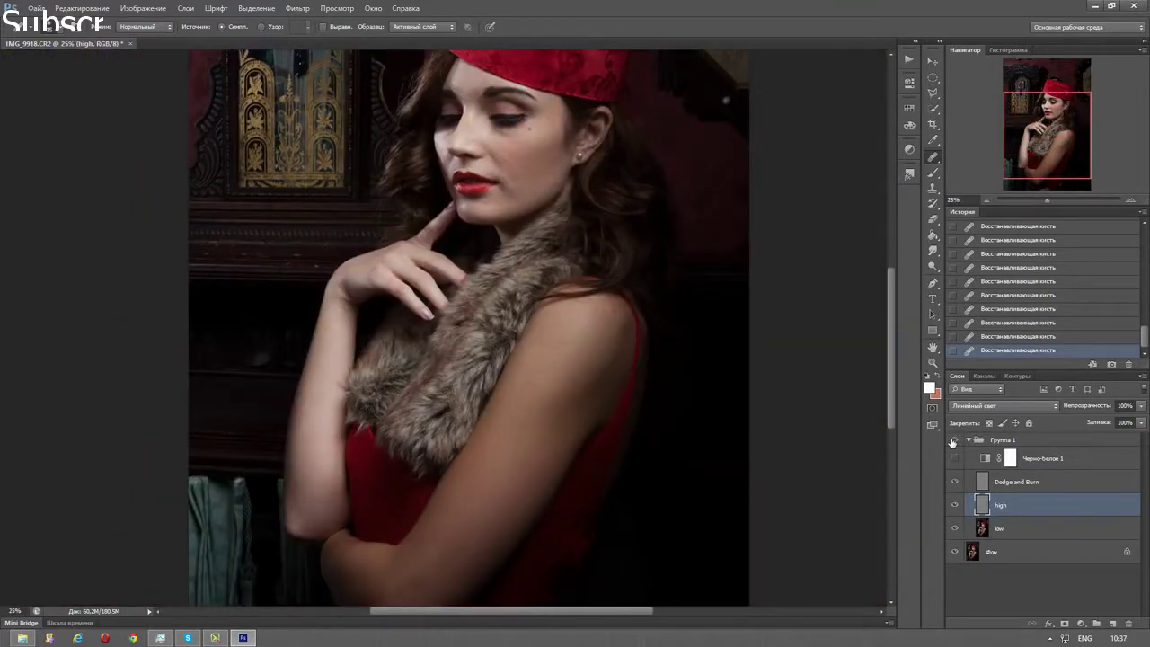
- Merge Group 1 into a single layer
left_click(996, 440)
right_click(988, 442)
left_click(1052, 319)
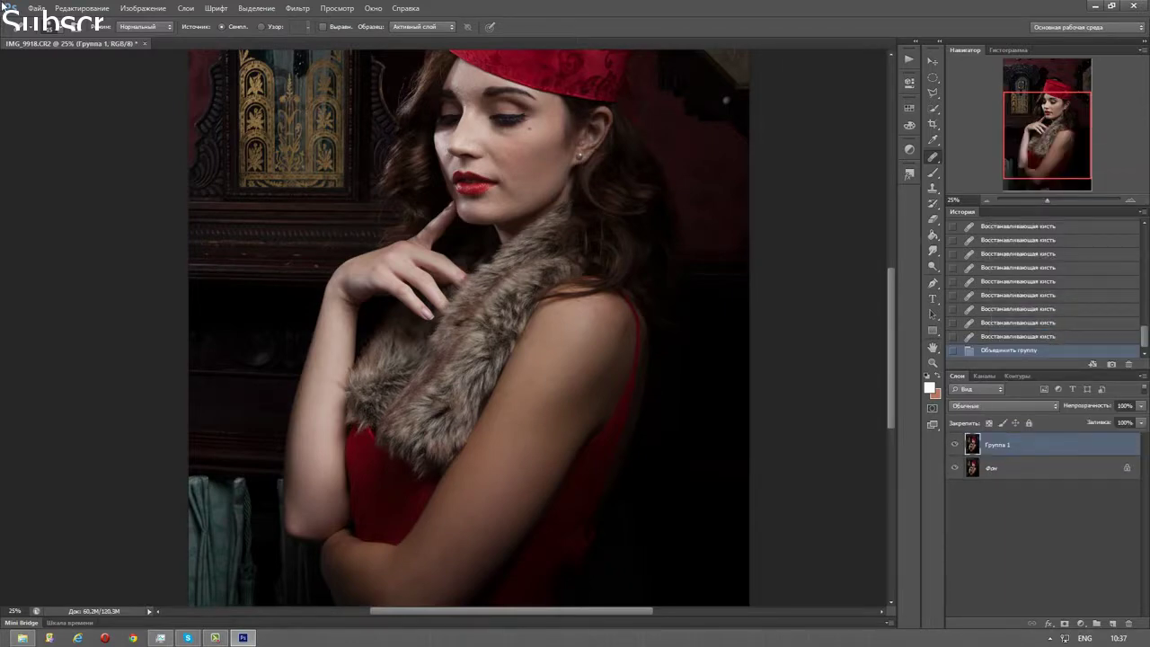
- Save the portrait as IMG_9918.psd, accepting the Photoshop Format Options
left_click(36, 8)
left_click(62, 153)
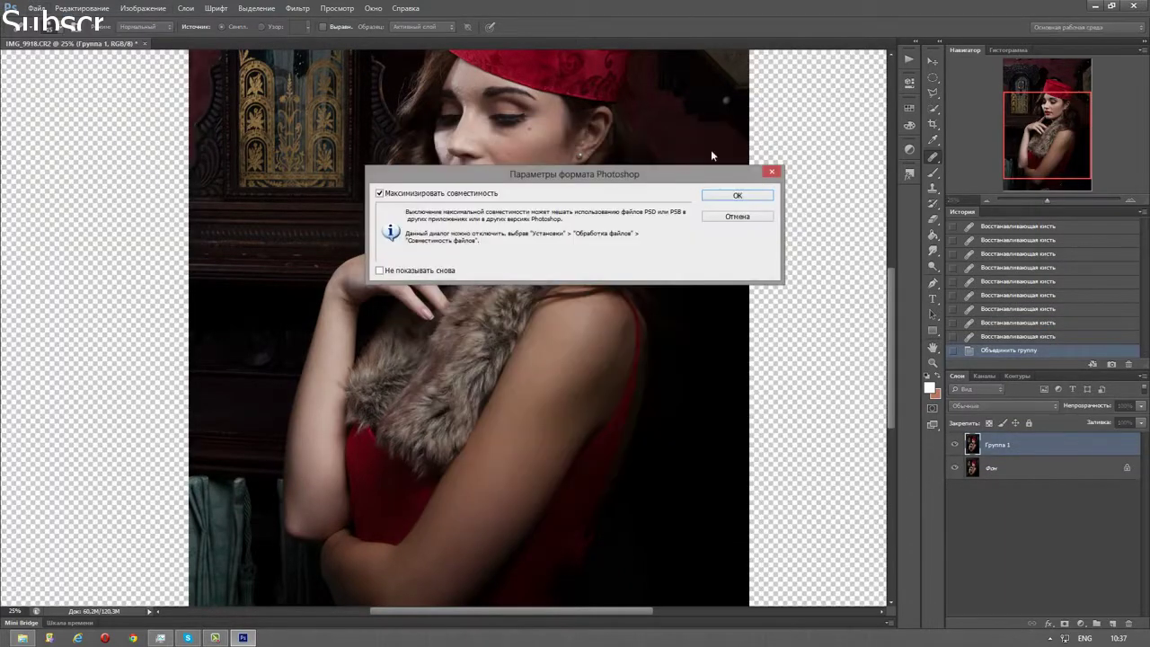
left_click(736, 195)
left_click(1128, 199)
left_click(1128, 199)
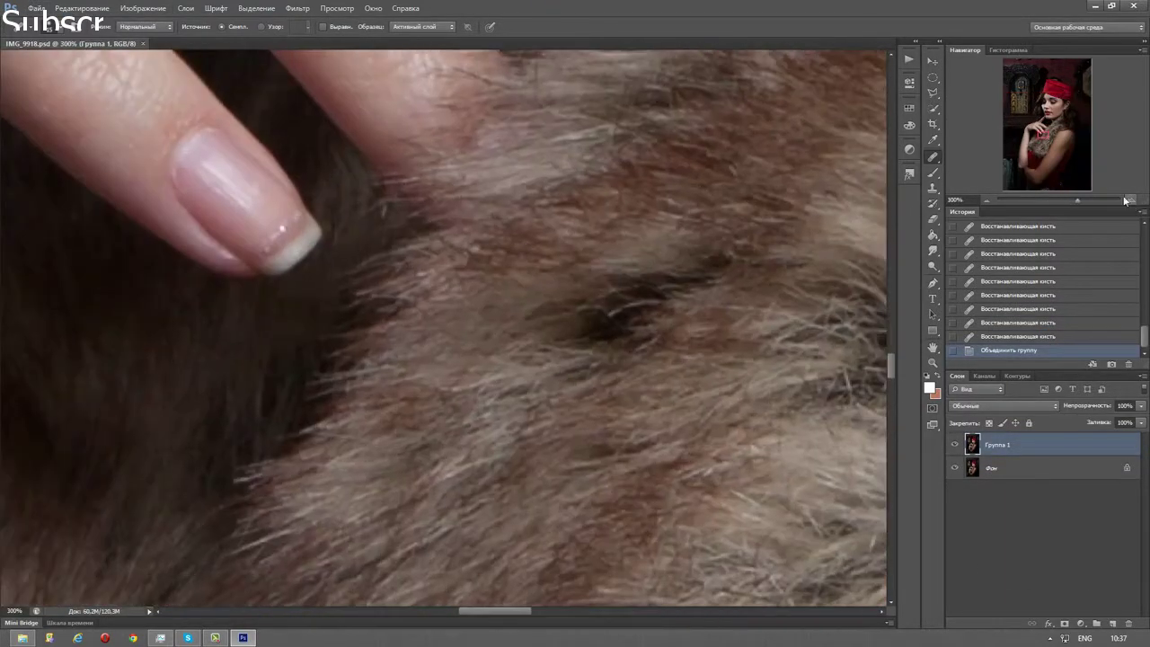
left_click(986, 199)
left_click(1060, 139)
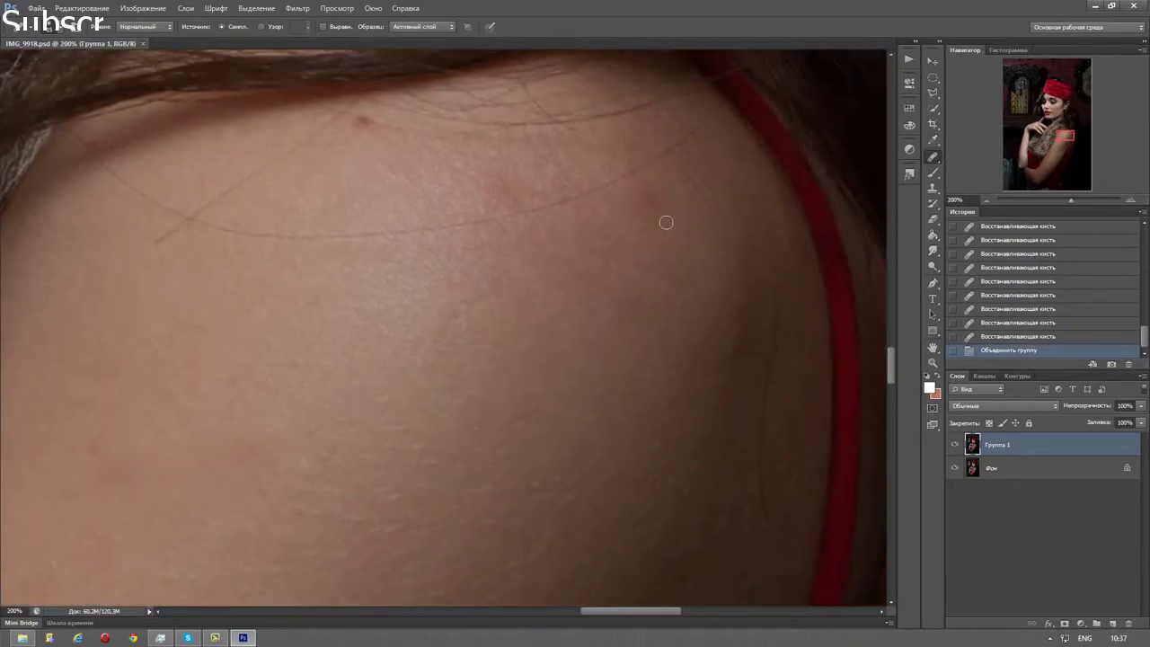
- Heal the cluster of small spots and uneven patches on the shoulder skin
left_click(619, 225)
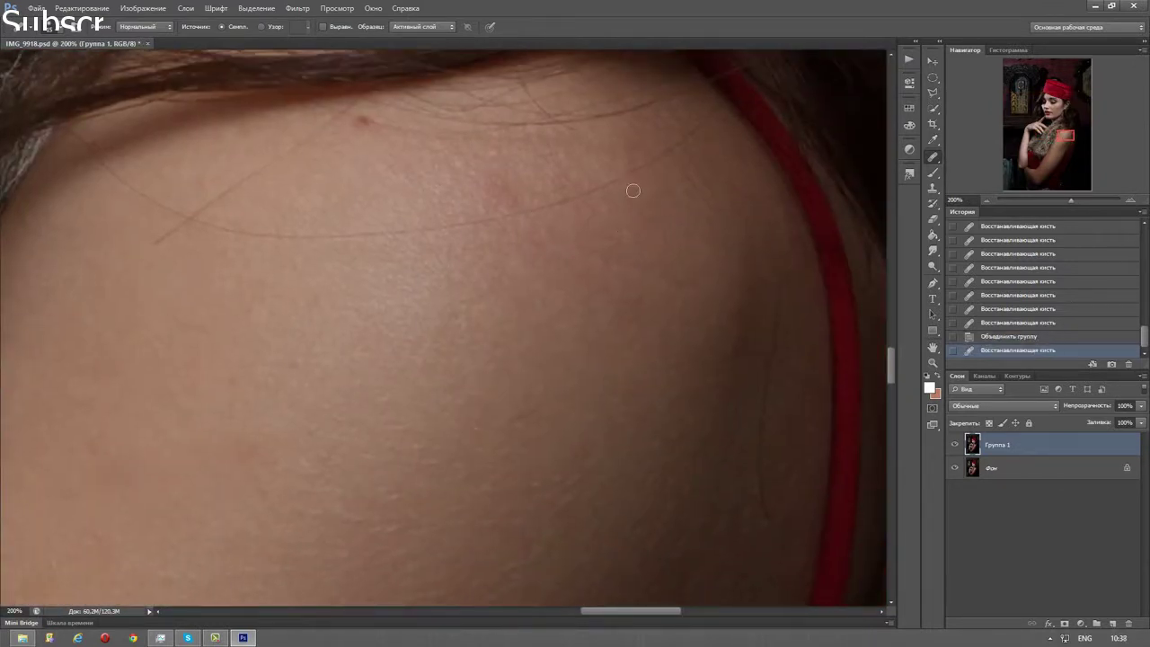
left_click(632, 188)
left_click(627, 236)
left_click(645, 194)
left_click(659, 198)
left_click(620, 199)
left_click(495, 186)
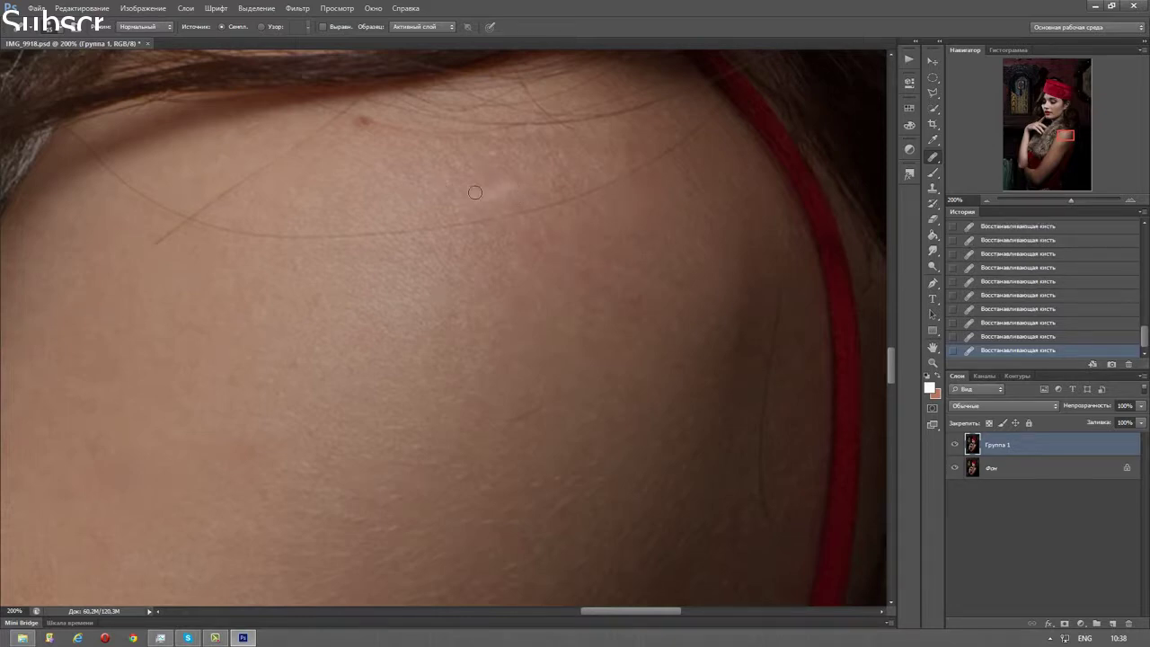
left_click_drag(570, 172, 527, 191)
left_click(600, 267)
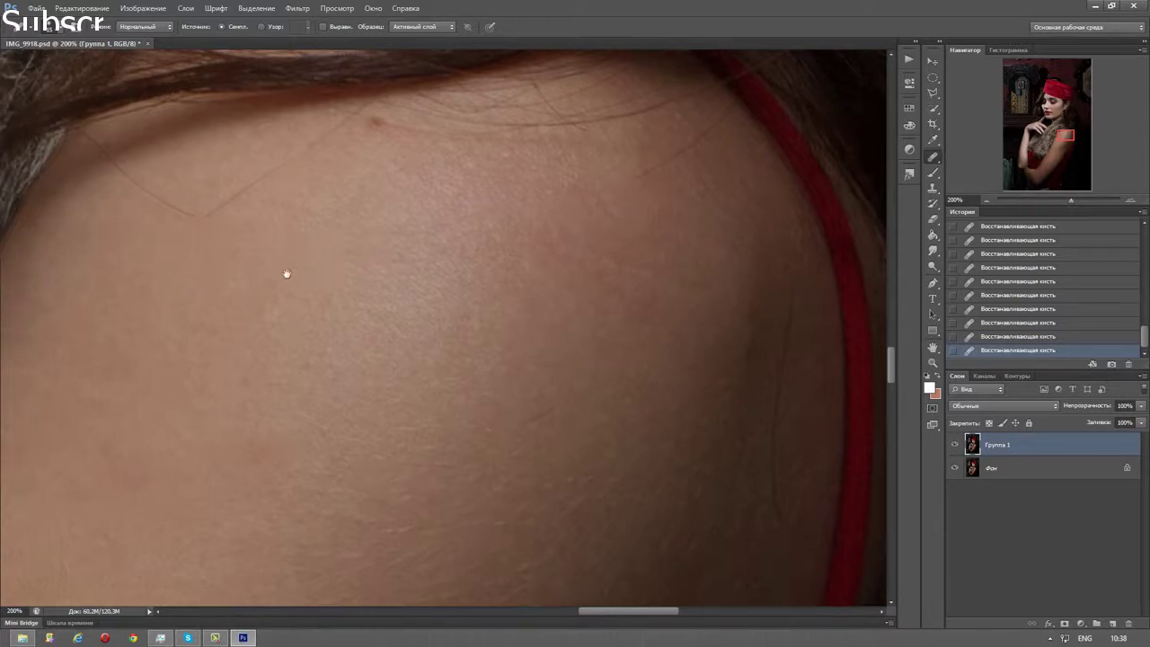
- Heal the light blemish near the hairline and the faint diagonal wrinkle line
left_click_drag(184, 225, 315, 224)
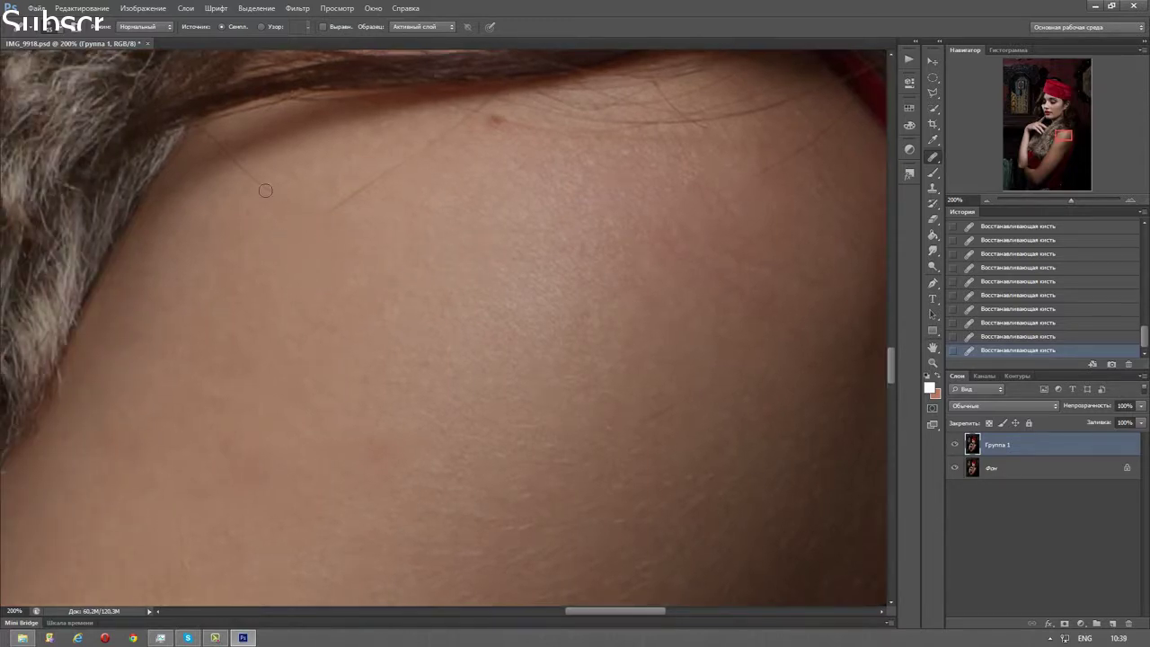
left_click_drag(234, 171, 195, 122)
left_click_drag(325, 214, 370, 185)
- Undo the last healing stroke and set up the Clone Stamp brush
key("ctrl+z")
left_click(932, 188)
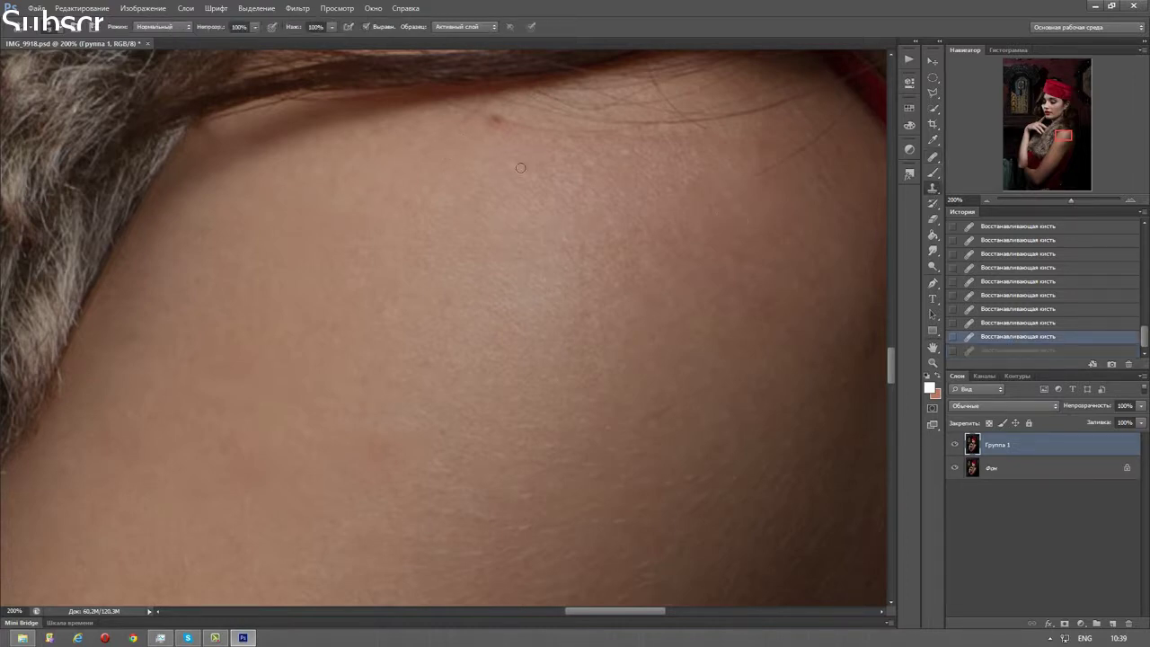
right_click(449, 160)
left_click(434, 190)
- Clone clean skin over six spots on the shoulder just below the hairline
left_click(467, 127)
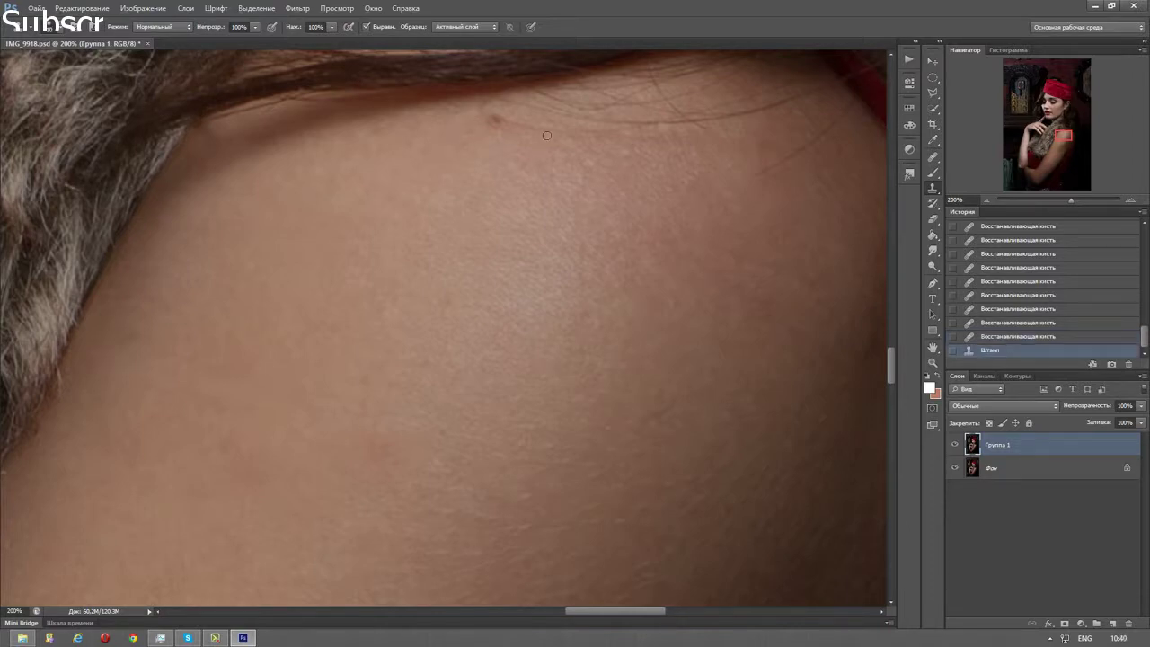
left_click(497, 119)
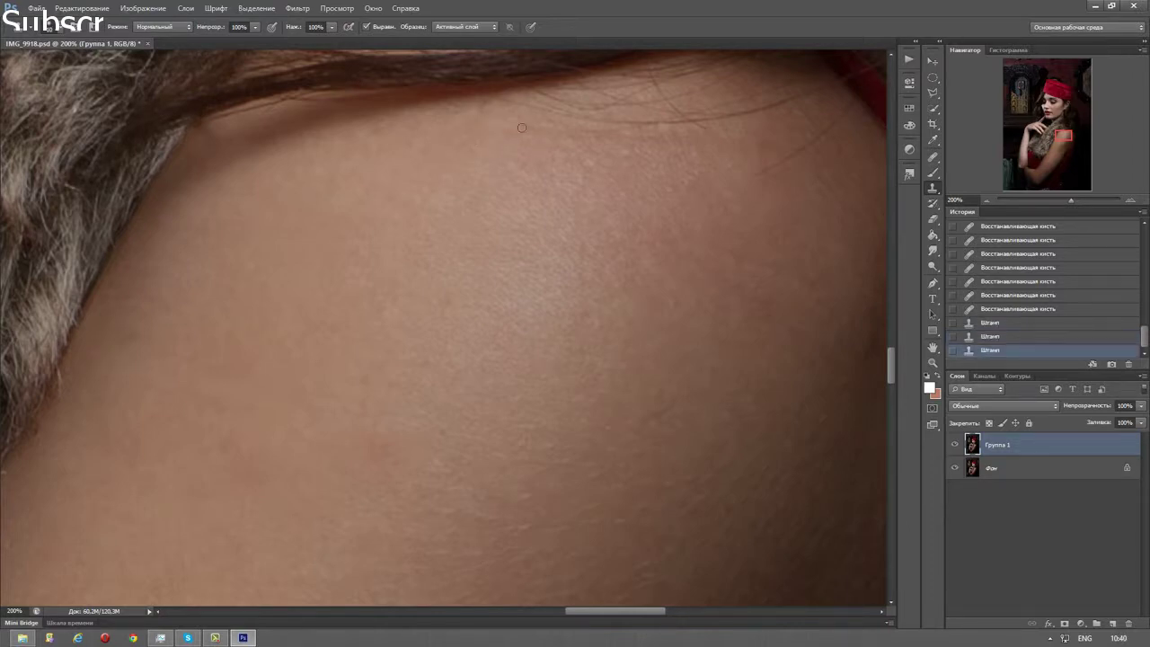
left_click(517, 131)
left_click(523, 134)
left_click(525, 126)
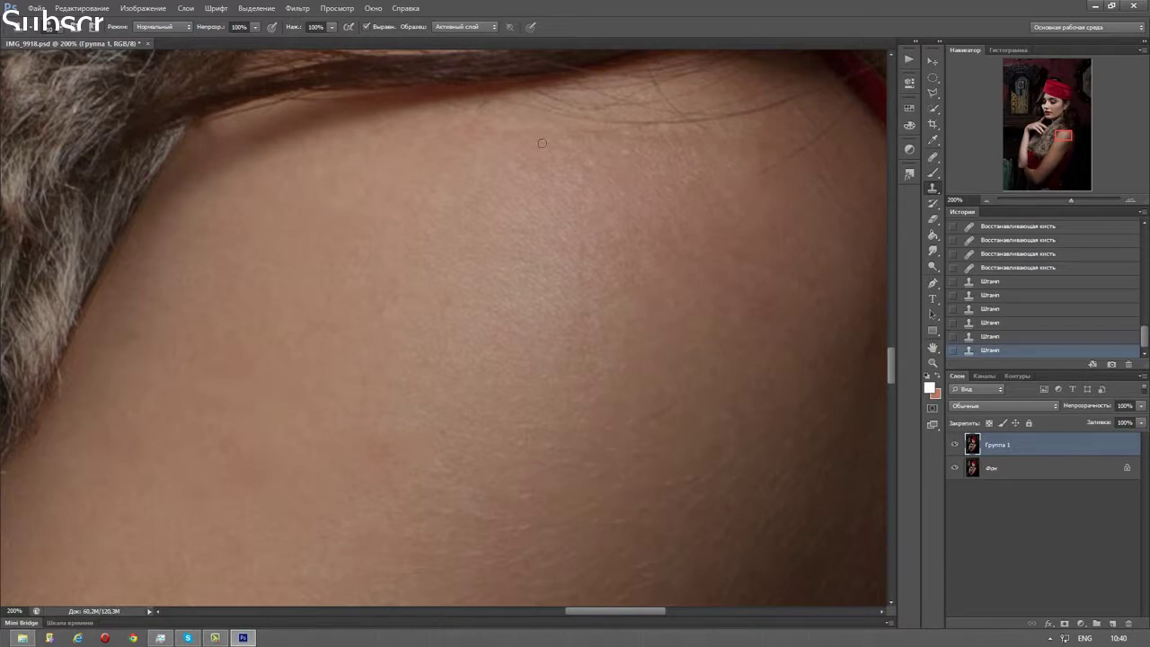
left_click(576, 132)
- Heal the remaining small spots across the shoulder skin near the red strap
left_click(931, 156)
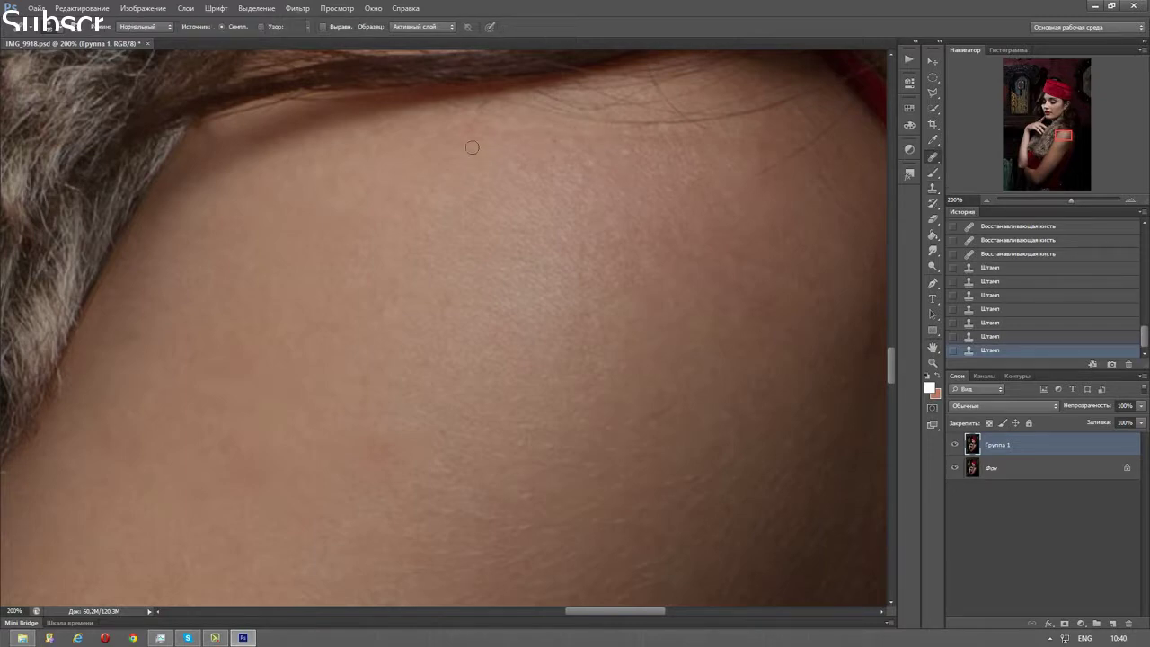
left_click(439, 131)
left_click(555, 137)
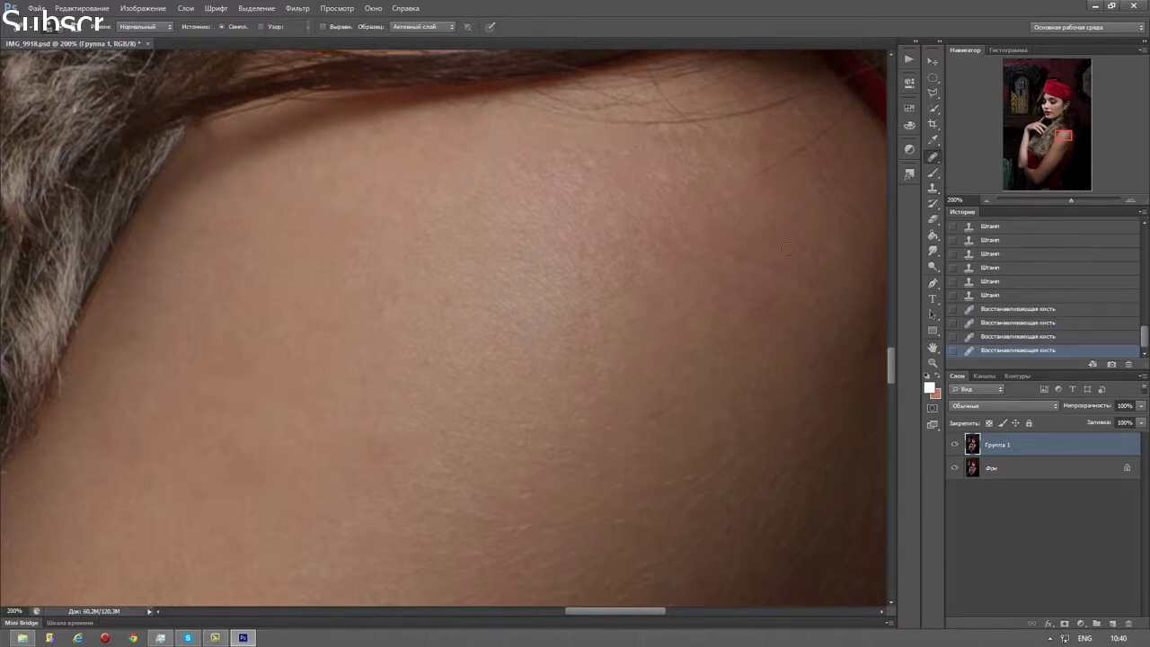
left_click_drag(766, 195, 568, 186)
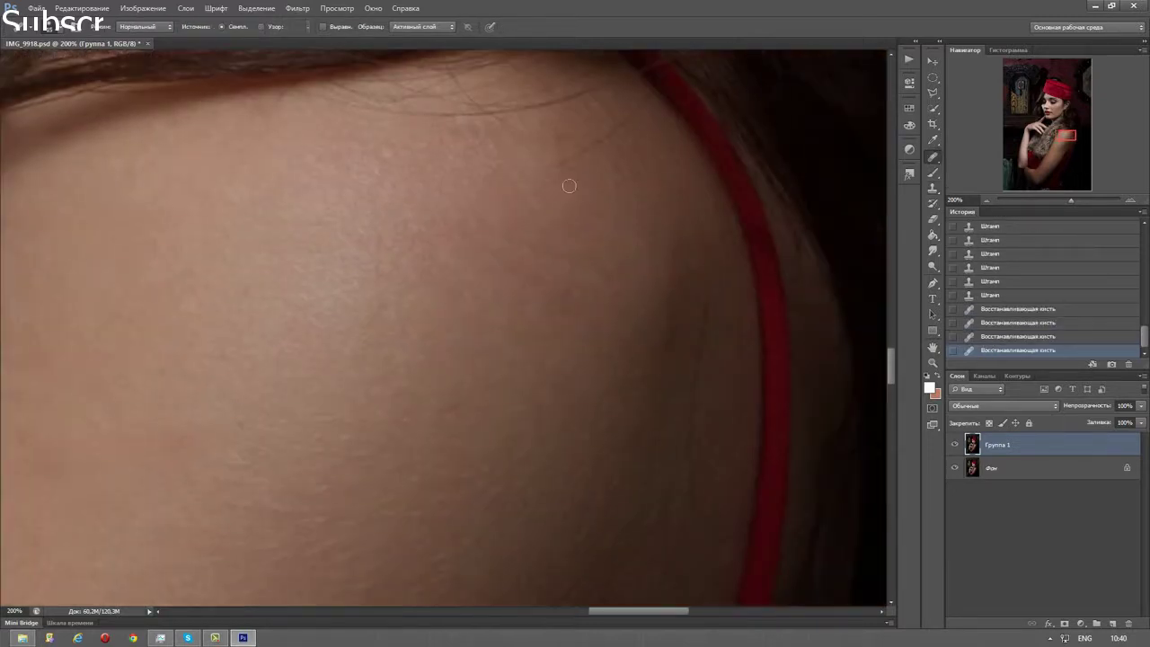
left_click(645, 99)
left_click(545, 146)
left_click(537, 196)
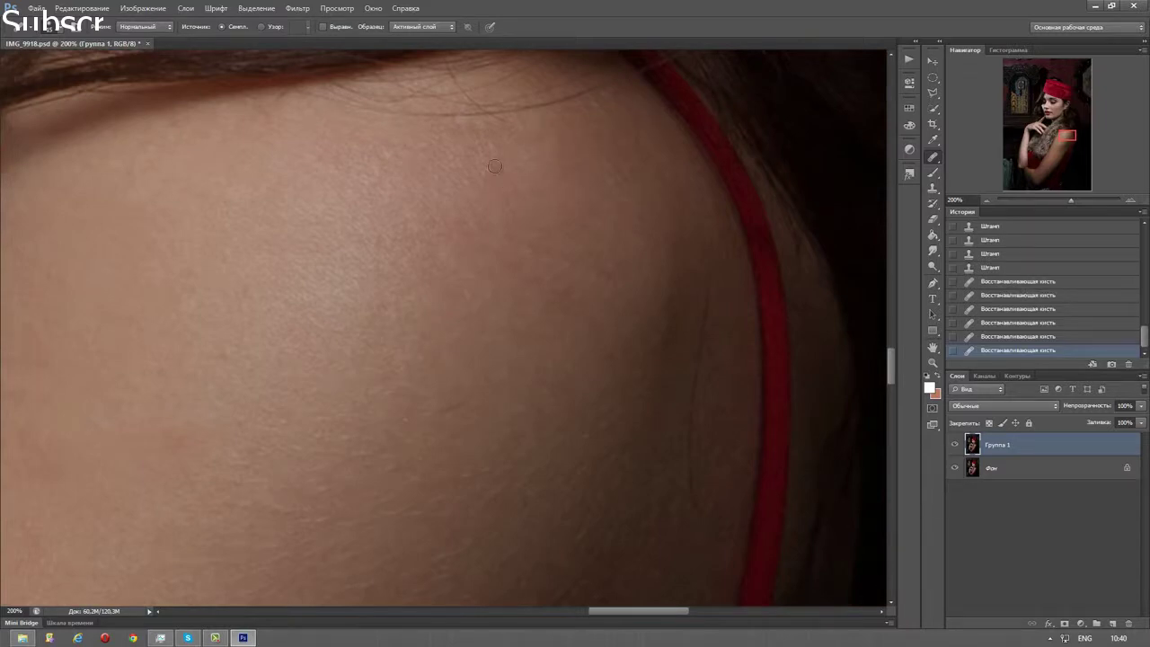
left_click(495, 166)
left_click(532, 216)
left_click(548, 202)
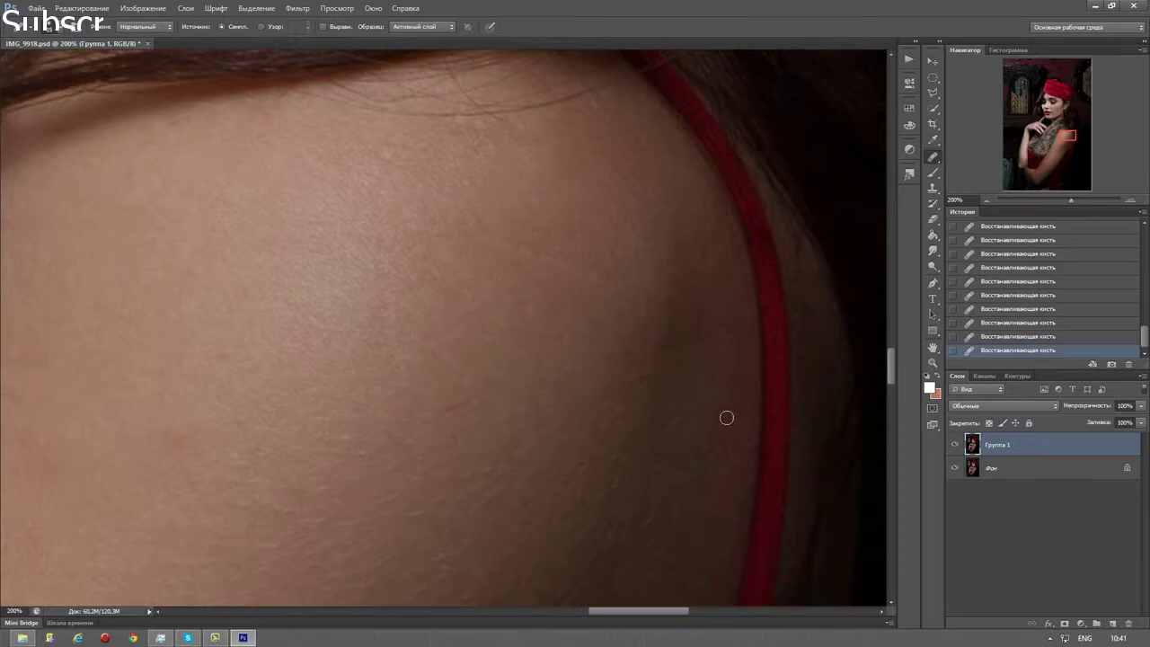
- Step back and restore the last healing stroke in History, then save IMG_9918.psd
left_click(1042, 336)
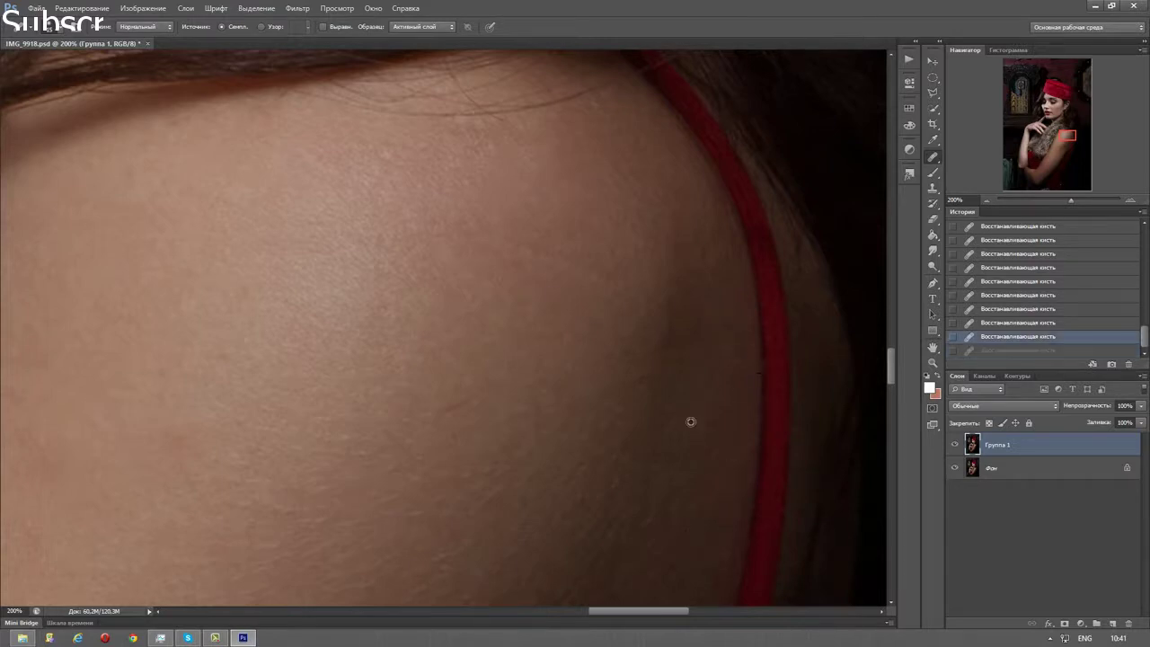
key("ctrl+z")
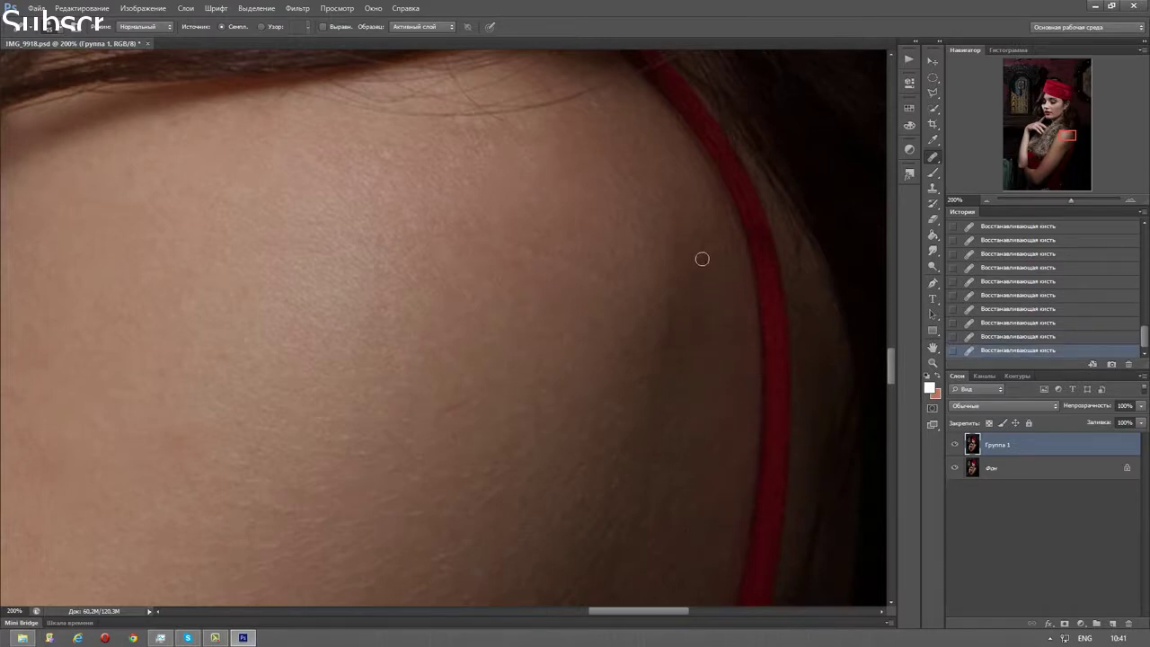
left_click_drag(489, 245, 632, 273)
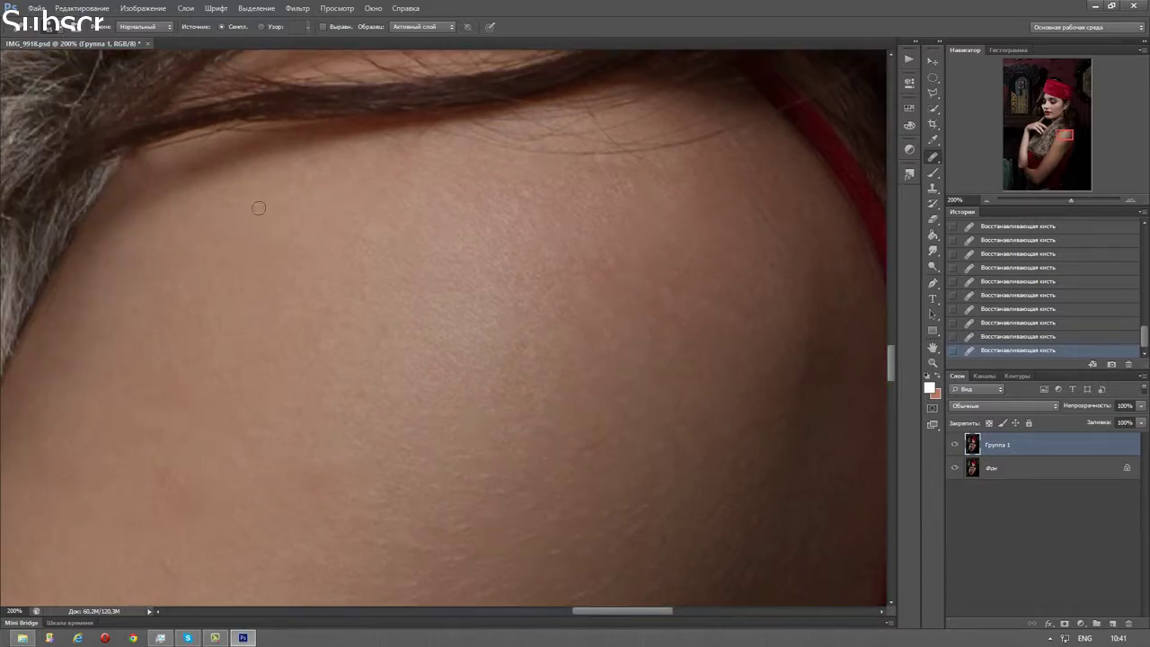
left_click(983, 201)
left_click(983, 200)
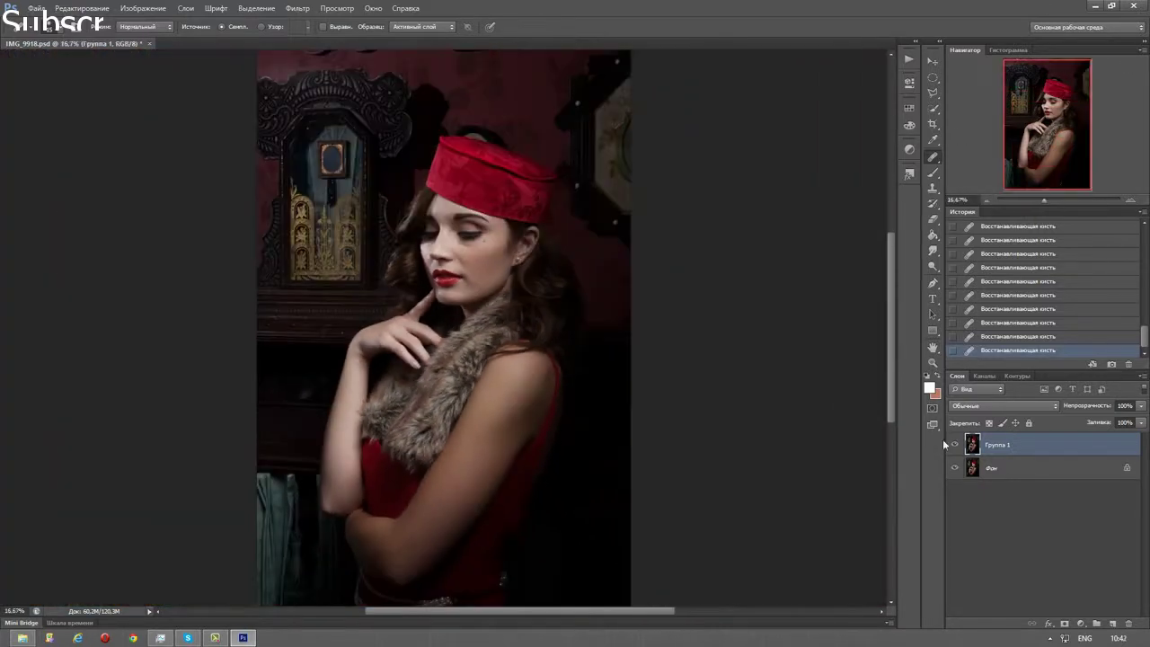
left_click(36, 8)
left_click(63, 141)
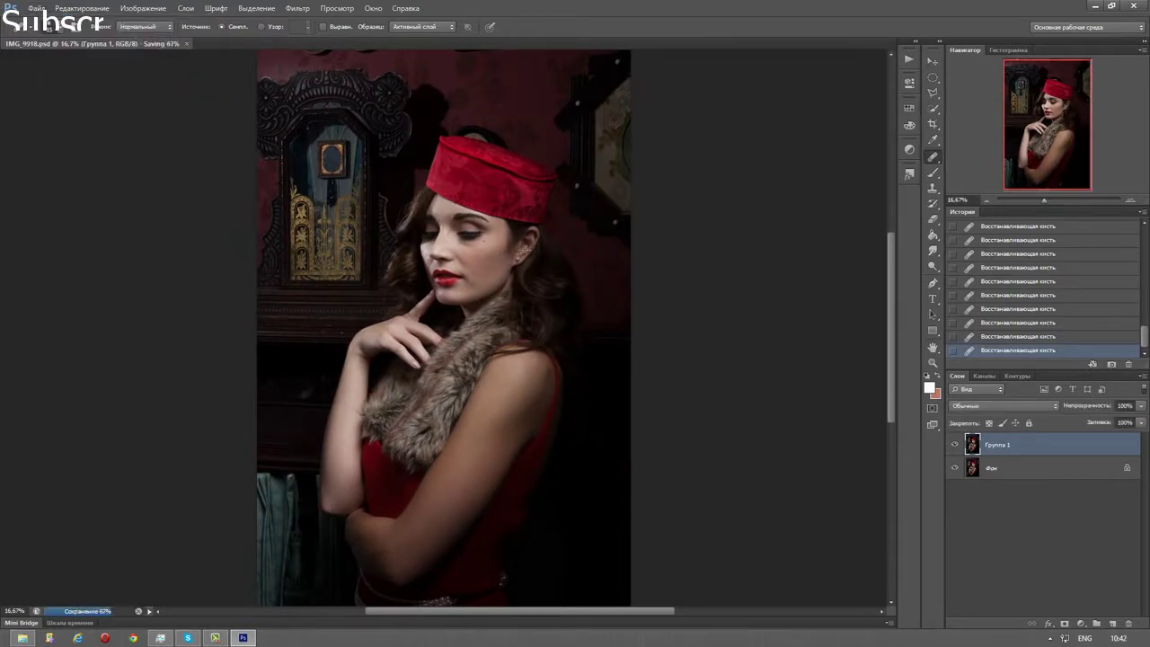
left_click(1130, 200)
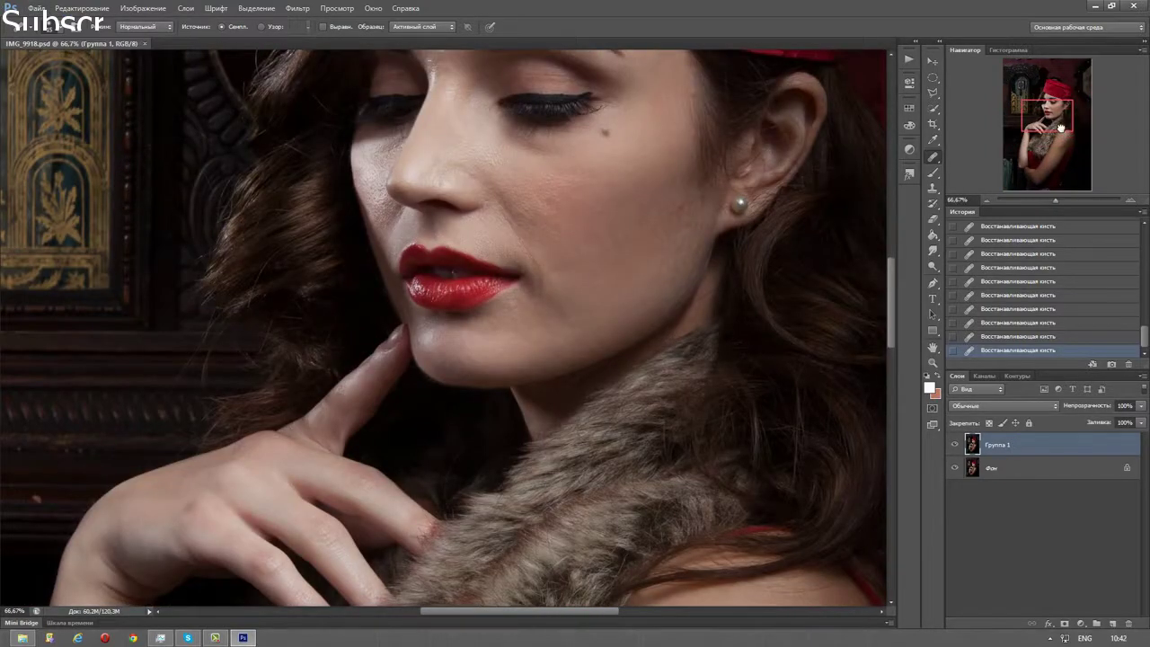
- Zoom to 100% on the face and nudge the view slightly
left_click(1130, 199)
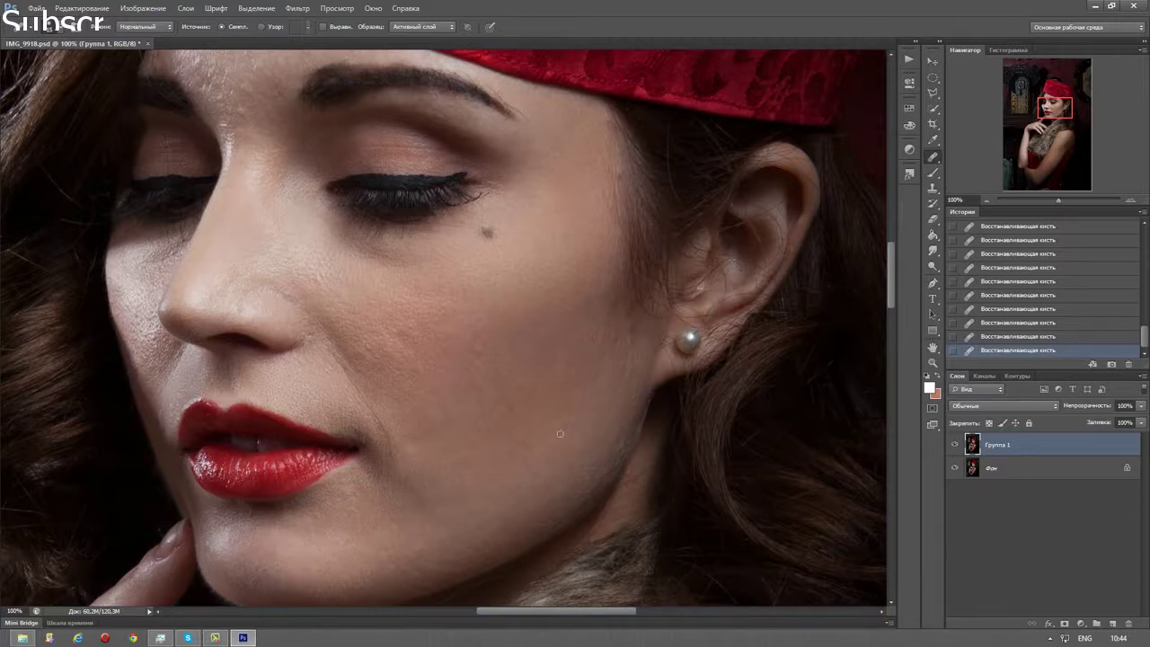
left_click_drag(560, 434, 558, 393)
- Heal a cheek blemish and the skin along the cheek and jawline
right_click(534, 401)
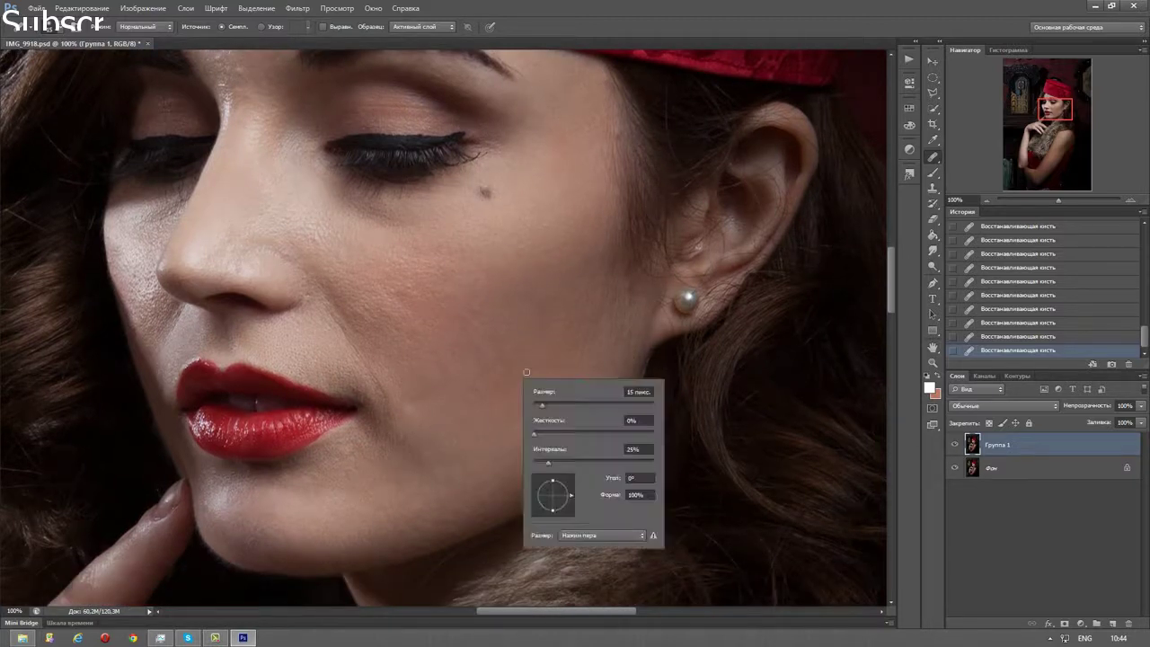
key("Return")
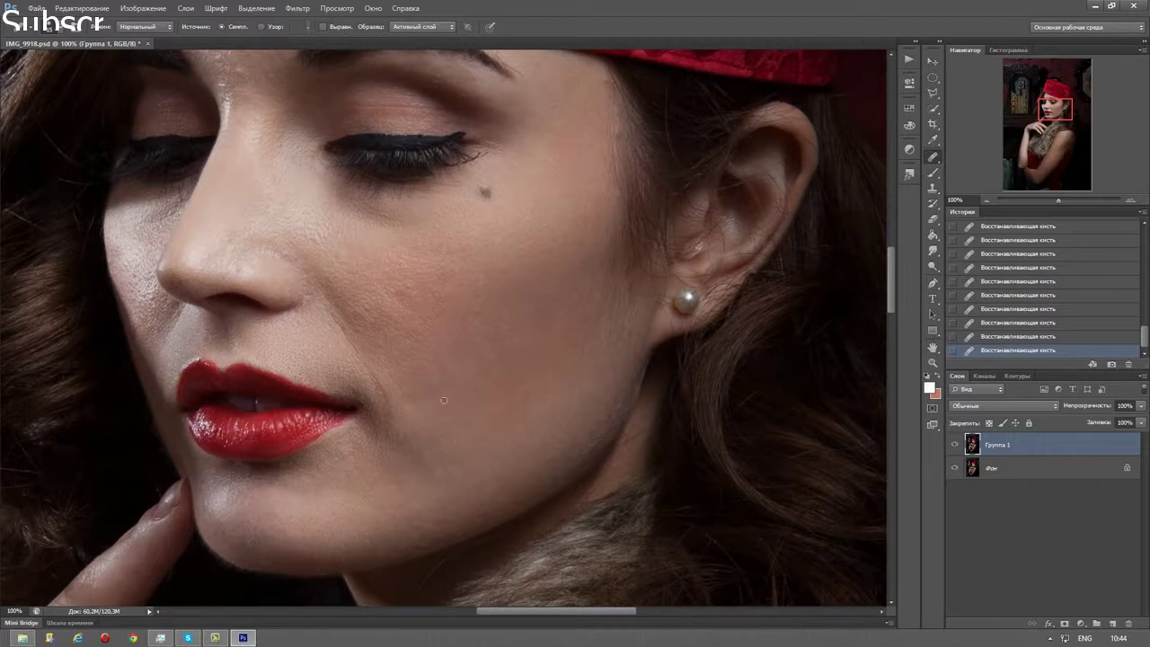
left_click(1049, 322)
left_click_drag(484, 283, 549, 242)
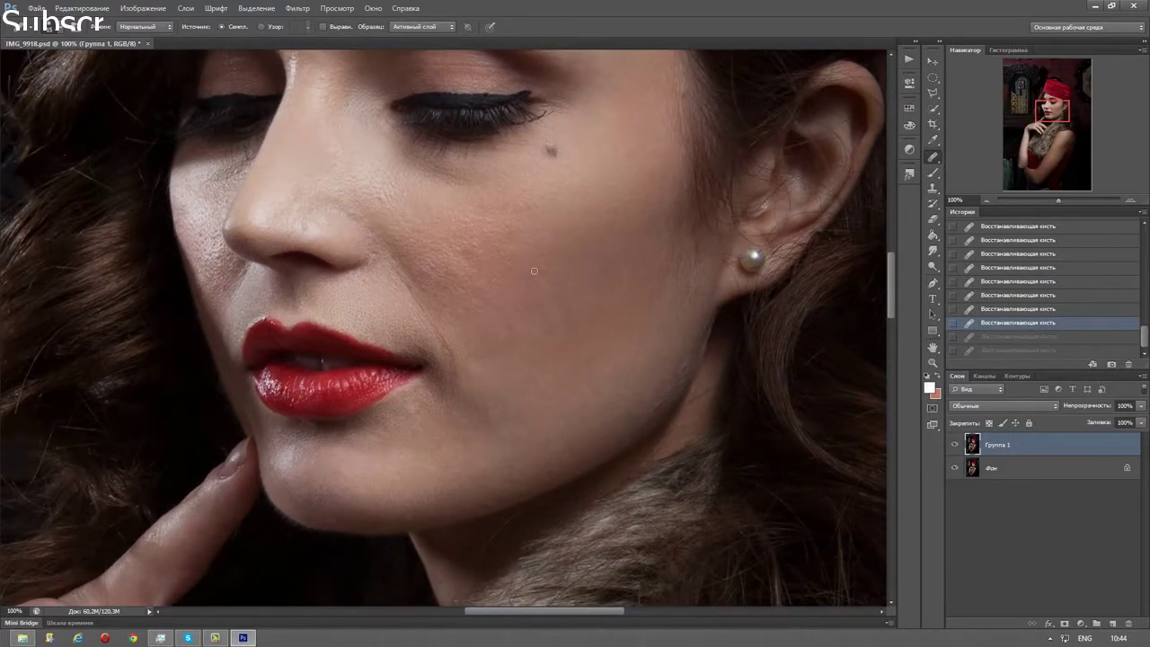
left_click(543, 271)
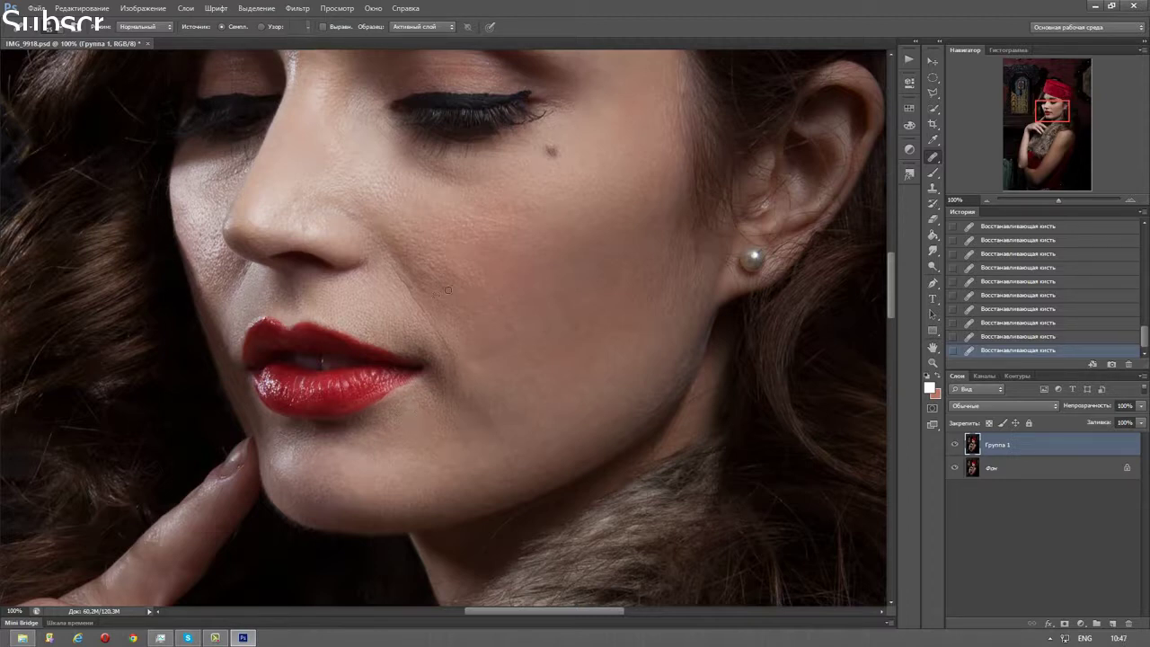
left_click_drag(447, 319, 589, 481)
- Undo a bad healing stroke and zoom out to show the whole portrait
left_click_drag(533, 245, 545, 279)
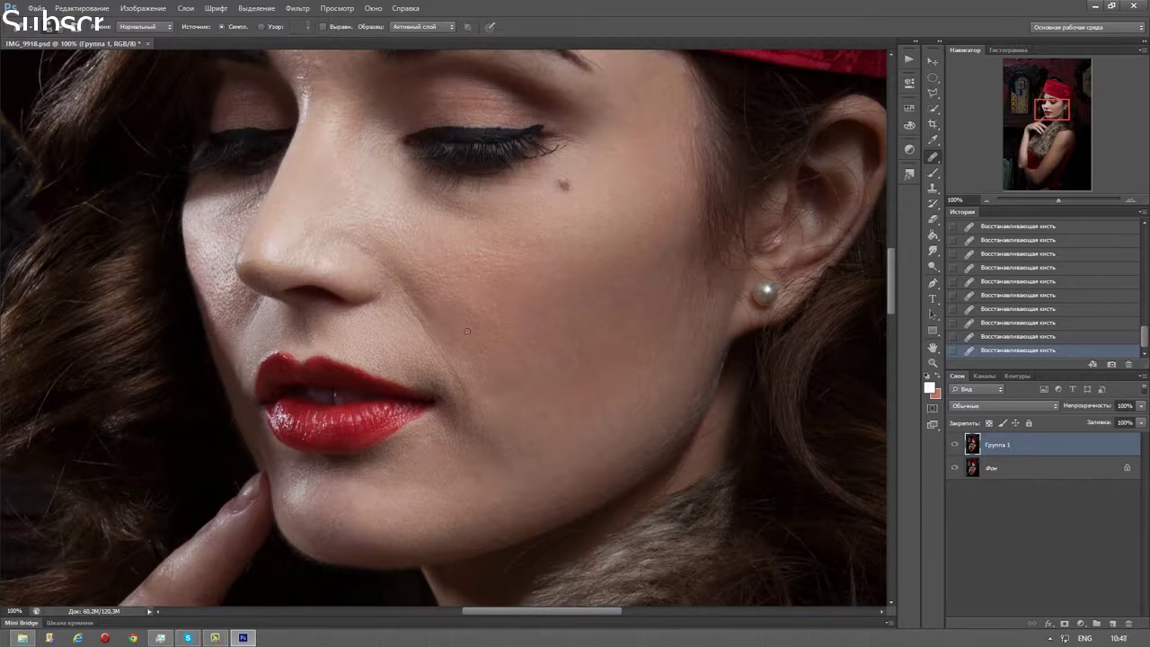
left_click_drag(505, 282, 493, 360)
left_click_drag(497, 174, 531, 258)
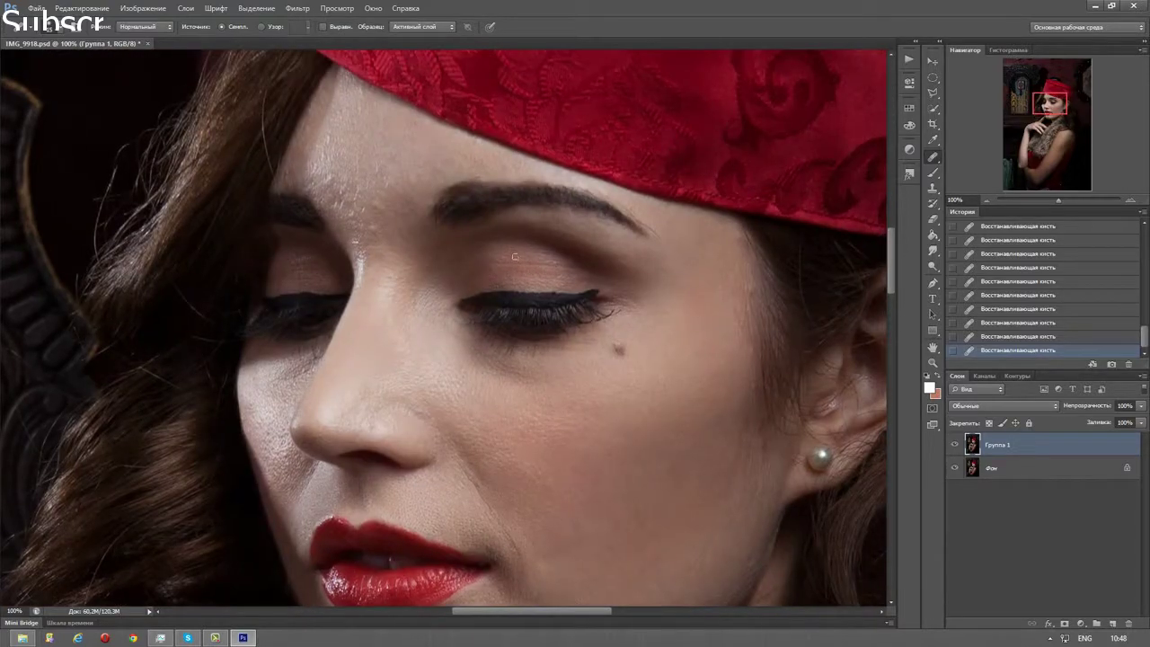
key("ctrl+z")
left_click_drag(682, 321, 672, 282)
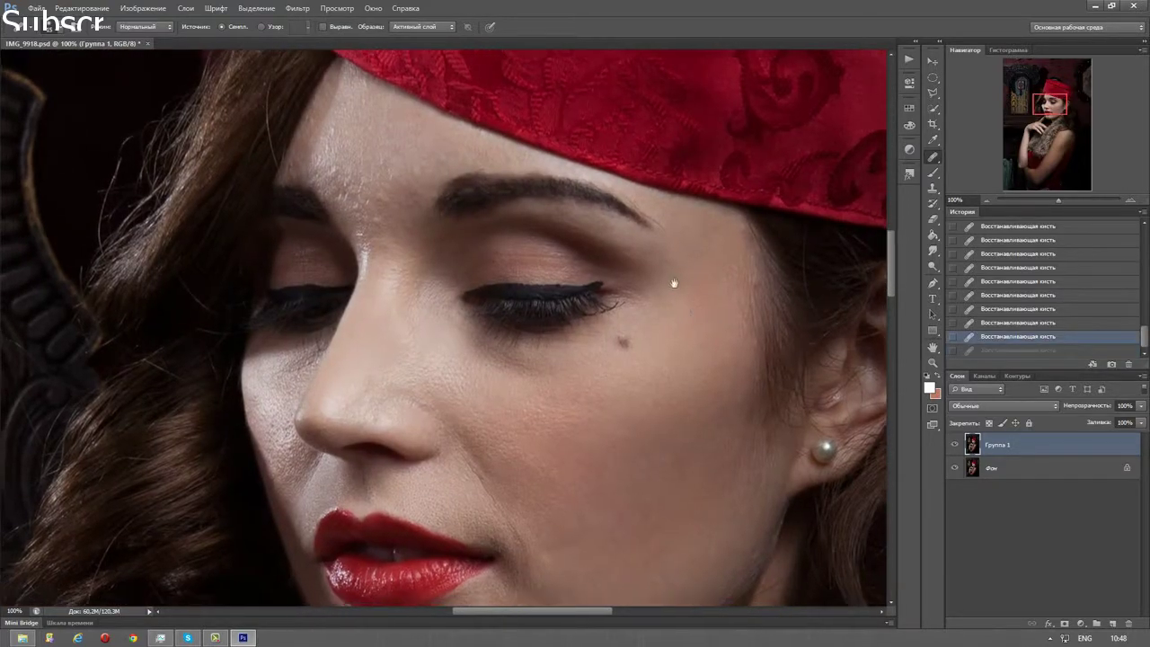
right_click(673, 282)
key("Escape")
left_click(989, 196)
left_click(988, 197)
left_click(989, 196)
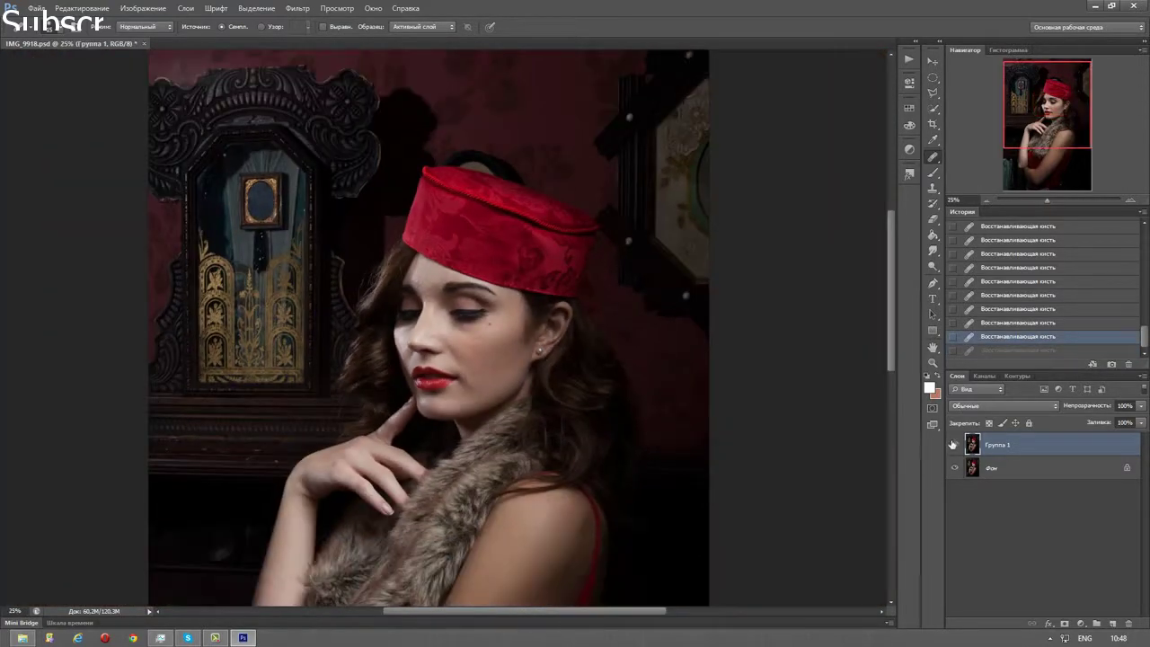
- Save the portrait and rename the Группа 1 layer group
left_click(36, 9)
left_click(113, 140)
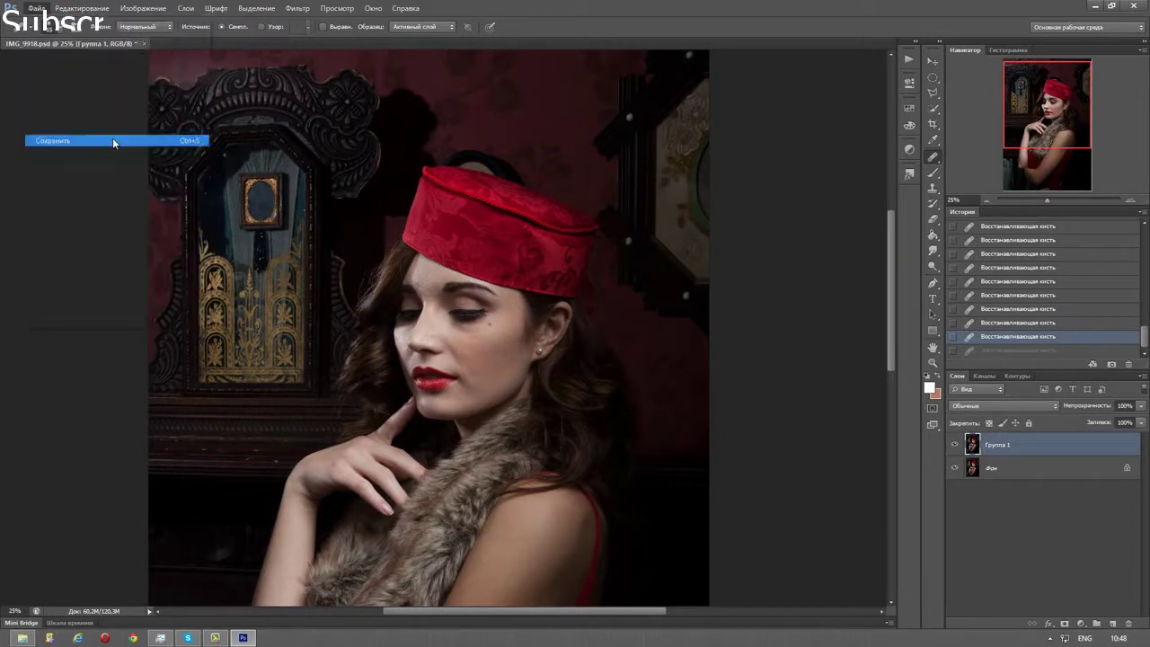
double_click(995, 445)
type("Фон")
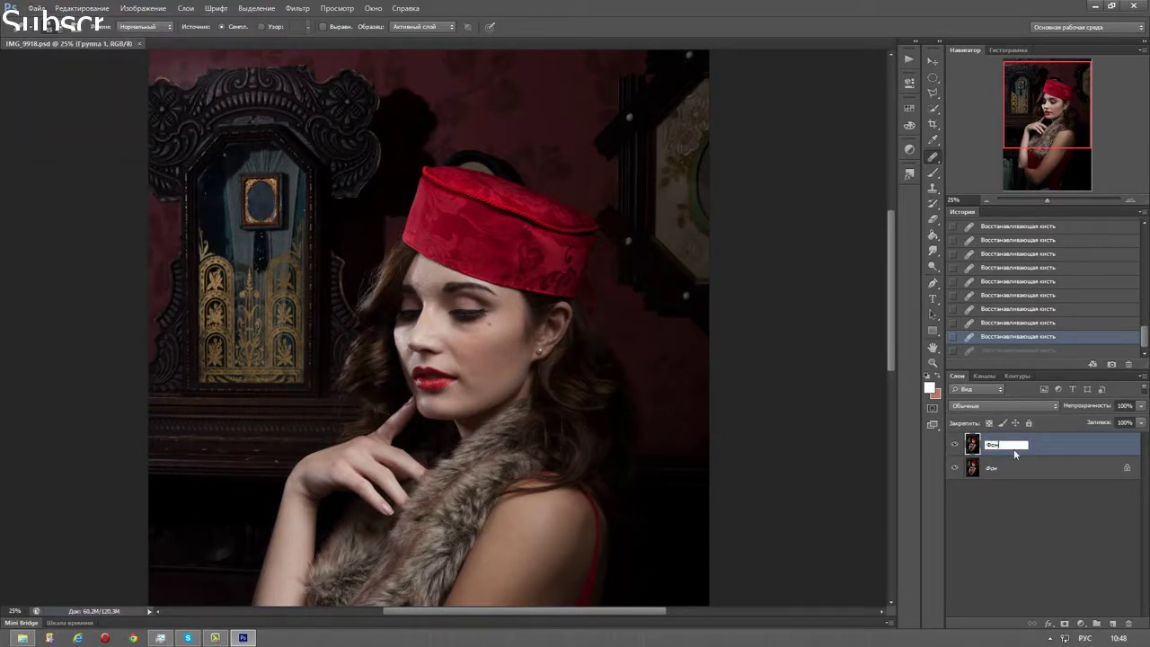
key("Return")
- Run the Frequency Separation action and set the Black & White layer to Reds -84, Purples -76
left_click(909, 59)
left_click(821, 350)
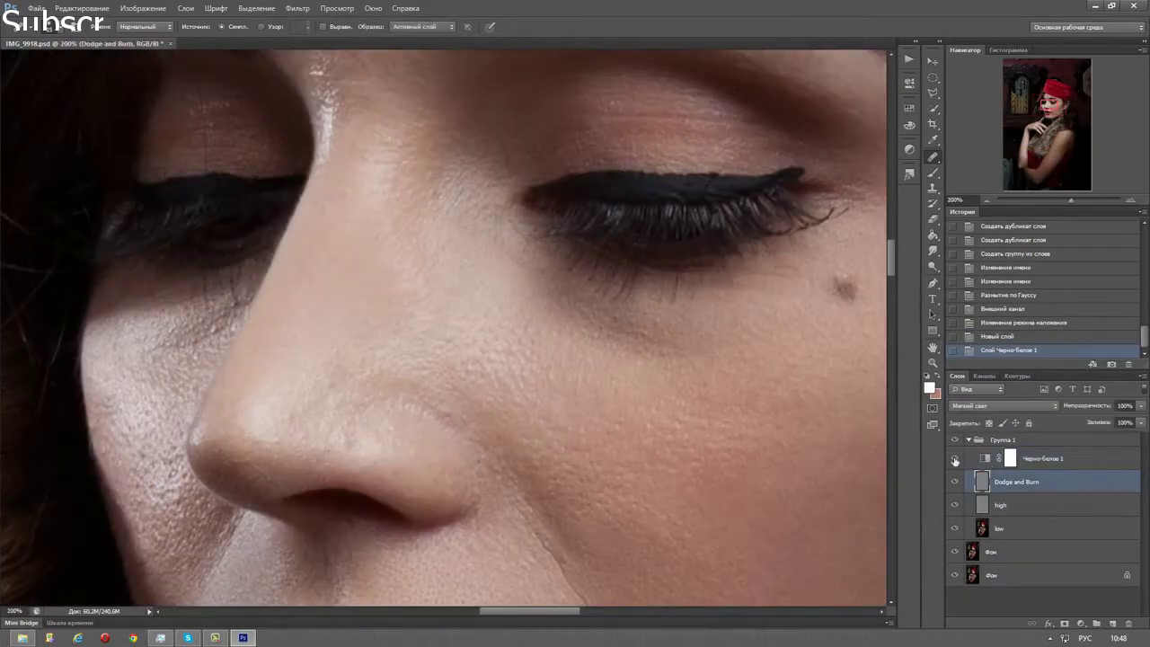
double_click(984, 458)
mouse_move(804, 154)
left_mouse_down()
mouse_move(788, 154)
mouse_move(784, 178)
left_mouse_up()
left_click_drag(815, 278, 770, 278)
left_click_drag(788, 155, 768, 154)
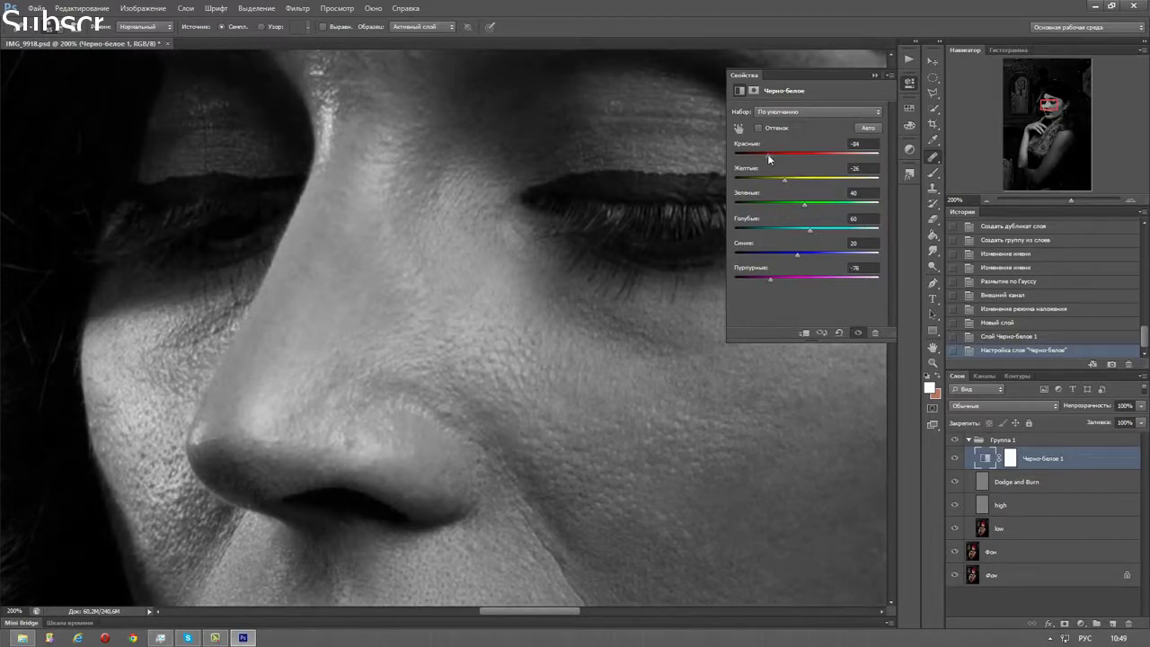
left_click(910, 83)
left_click_drag(724, 289, 582, 242)
- Use the Dodge Tool on the Dodge and Burn layer to lighten shadowed cheek spots
key("o")
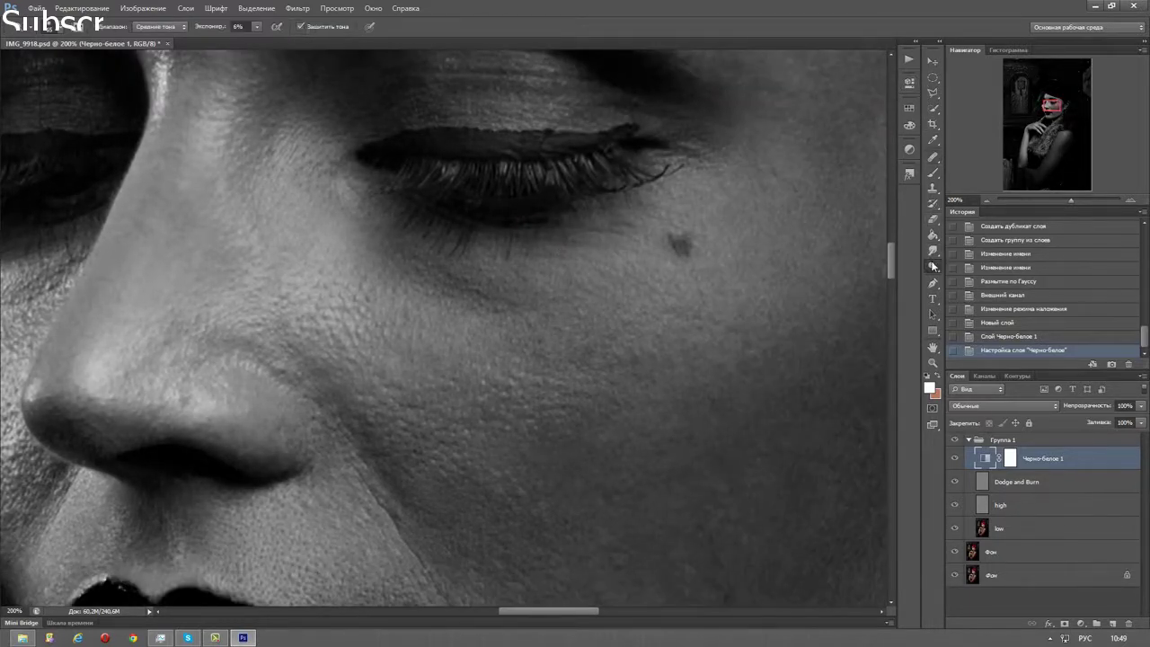
left_click(1030, 487)
left_click_drag(810, 383, 676, 232)
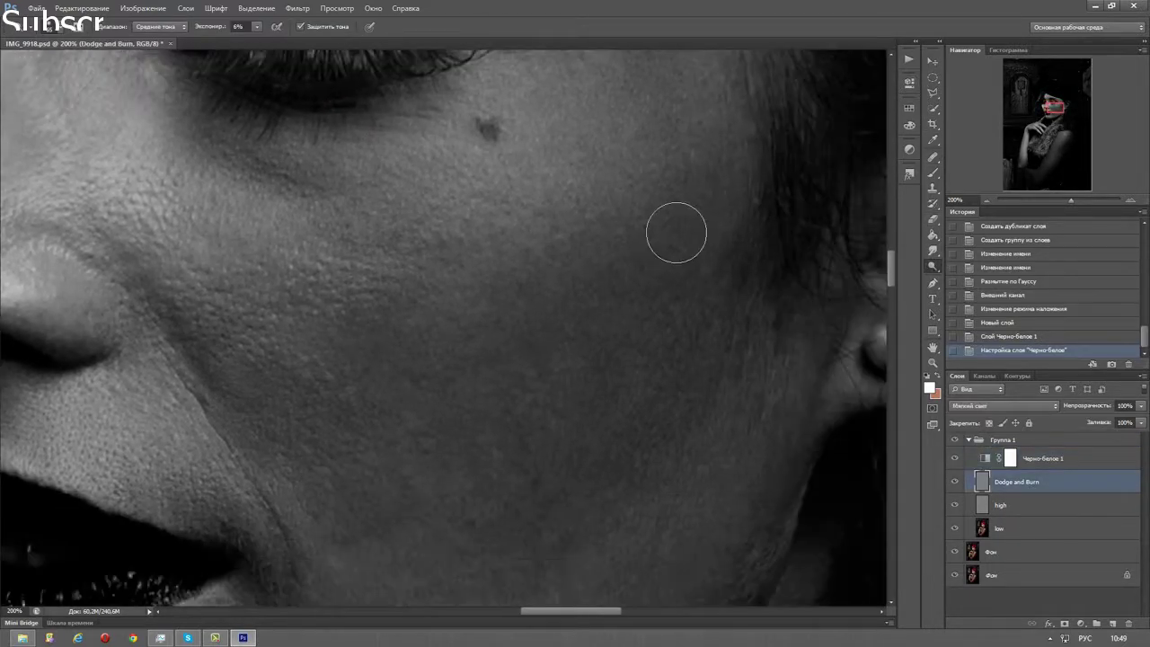
left_click(668, 114)
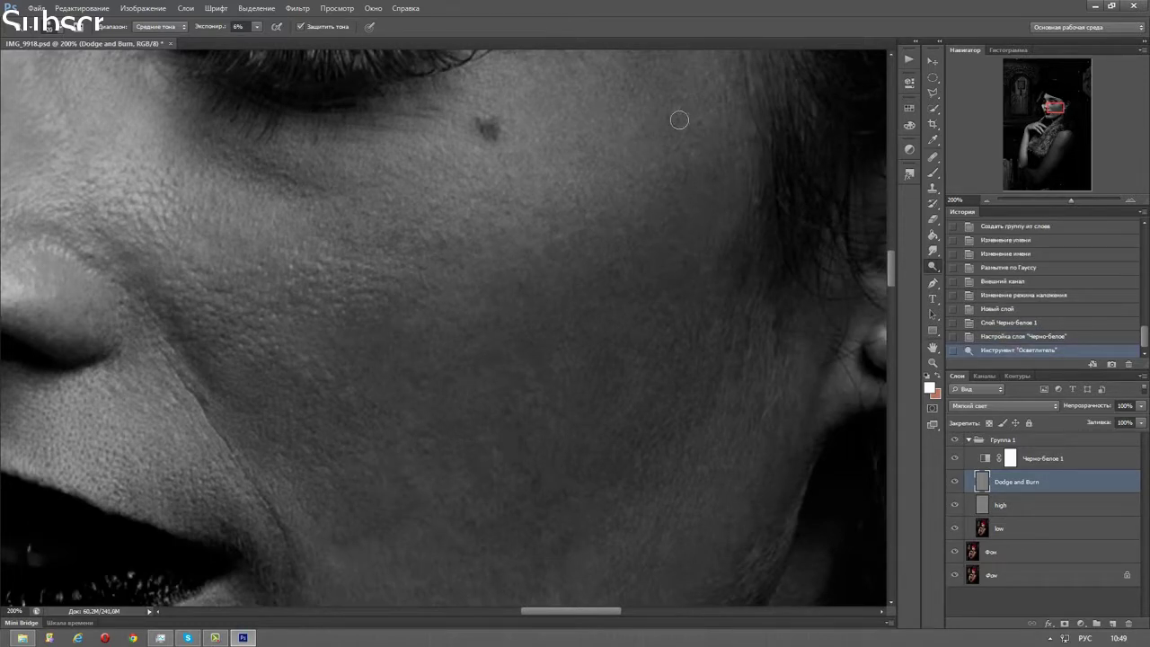
left_click(711, 164)
left_click(697, 202)
- Dodge the dark patches beside and below the nose, then enlarge the brush
left_click(628, 292)
left_click(692, 312)
scroll(629, 328, "down", 3)
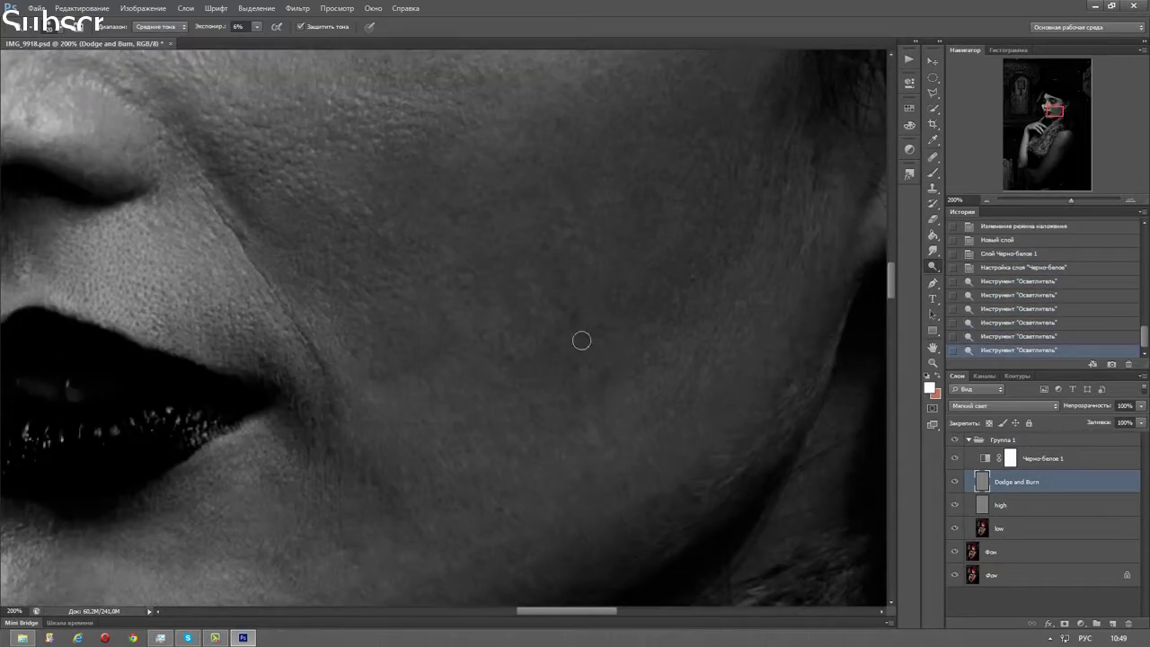
left_click(503, 288)
scroll(431, 234, "left", 5)
left_click(543, 243)
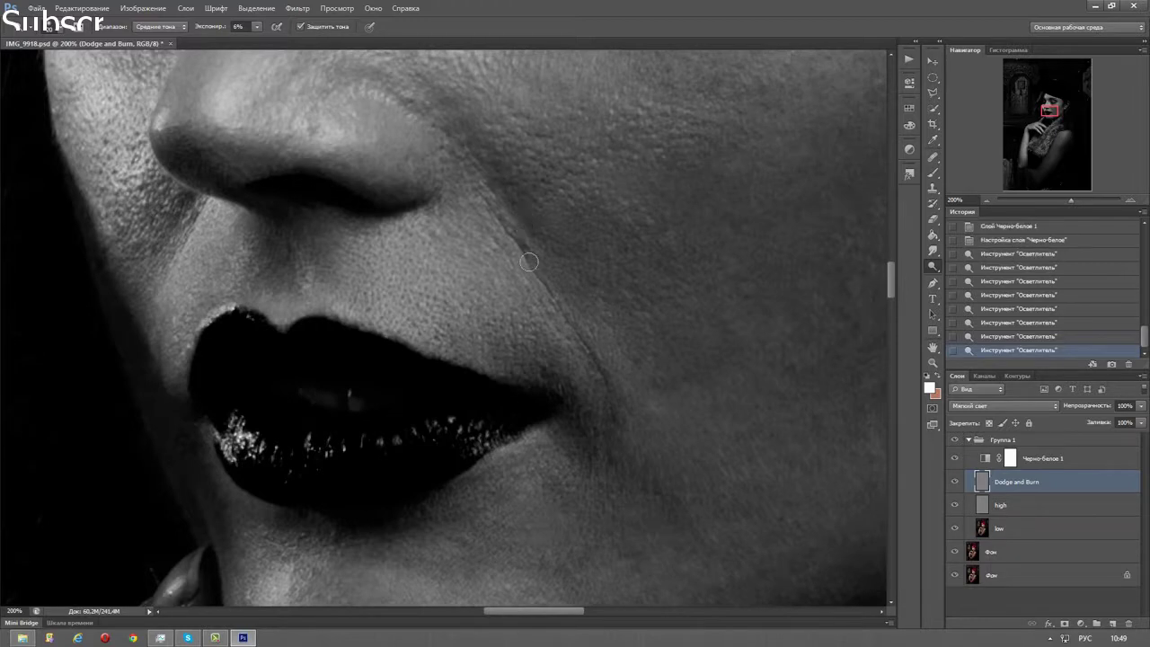
left_click(561, 195)
scroll(547, 234, "left", 5)
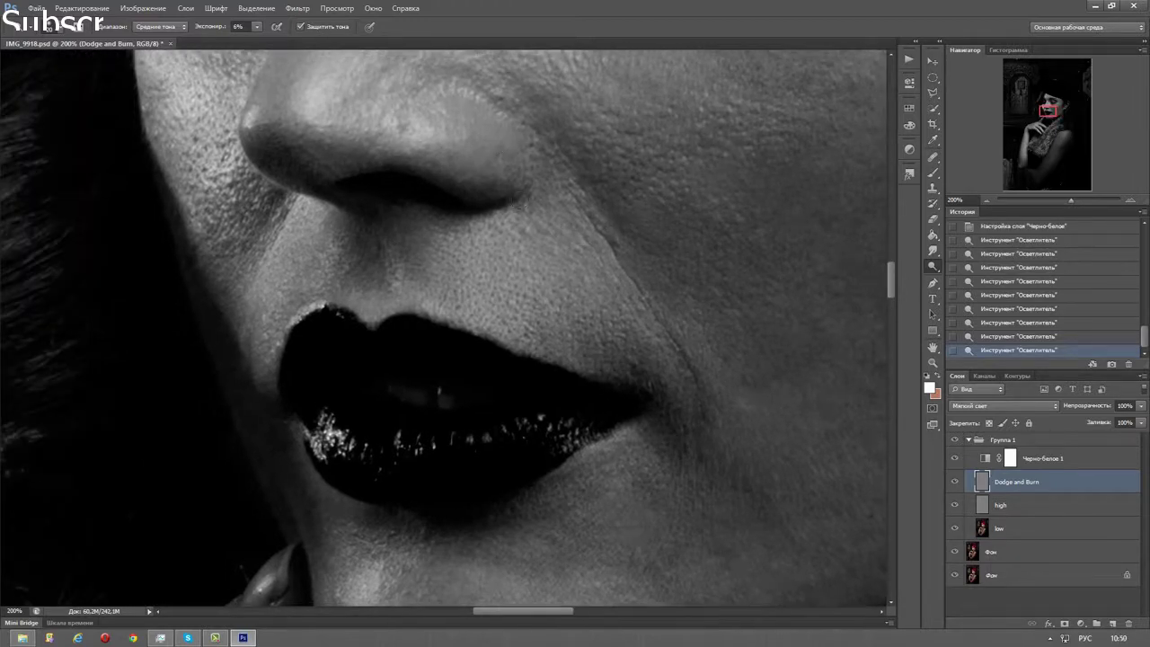
left_click(420, 214)
scroll(521, 216, "down", 5)
scroll(521, 215, "right", 5)
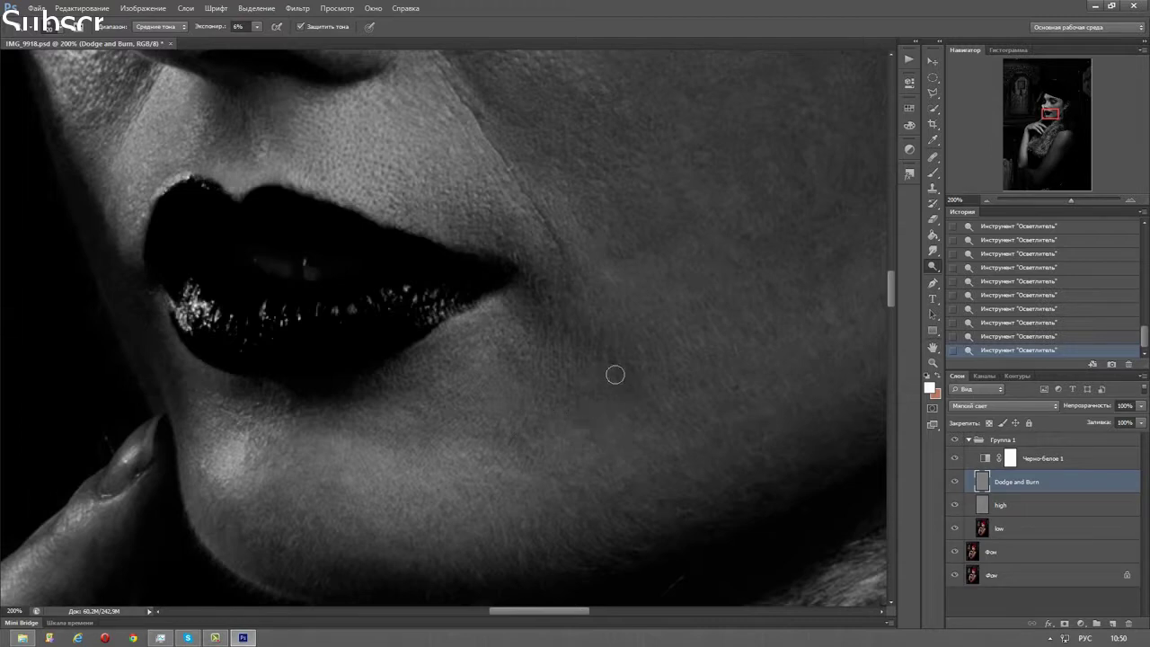
left_click_drag(508, 413, 572, 353)
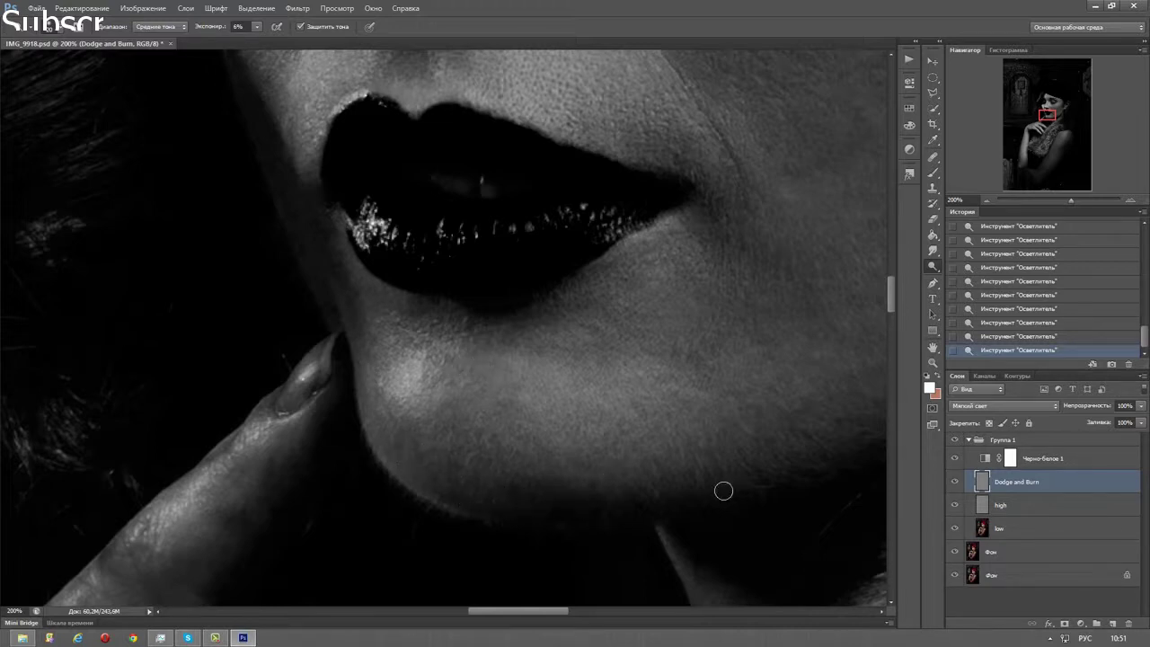
left_click(984, 201)
key("bracketright")
key("bracketright")
key("bracketright")
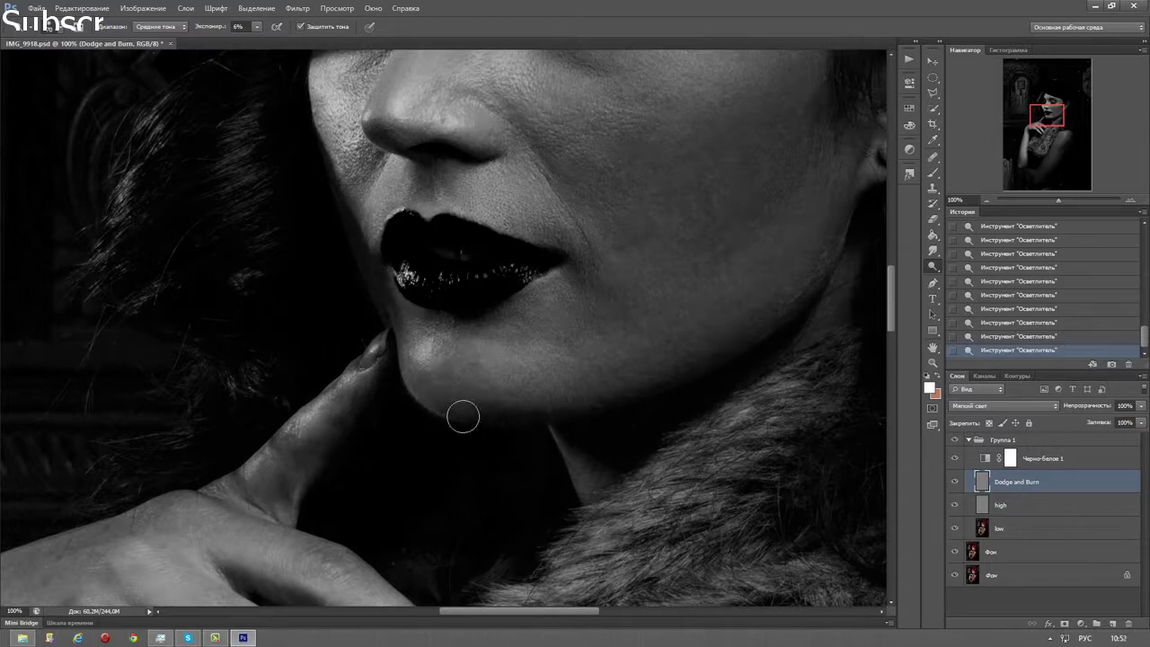
- Dodge the forehead and eyelid skin while panning around the eye and ear
left_click_drag(836, 232, 629, 357)
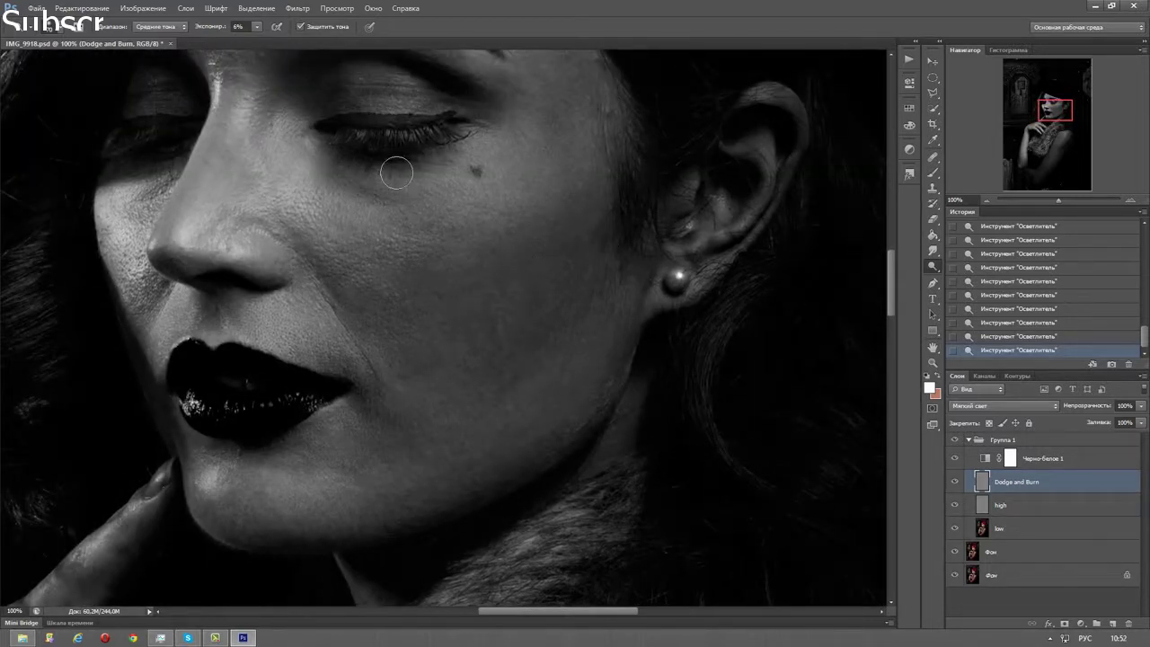
left_click_drag(408, 150, 464, 176)
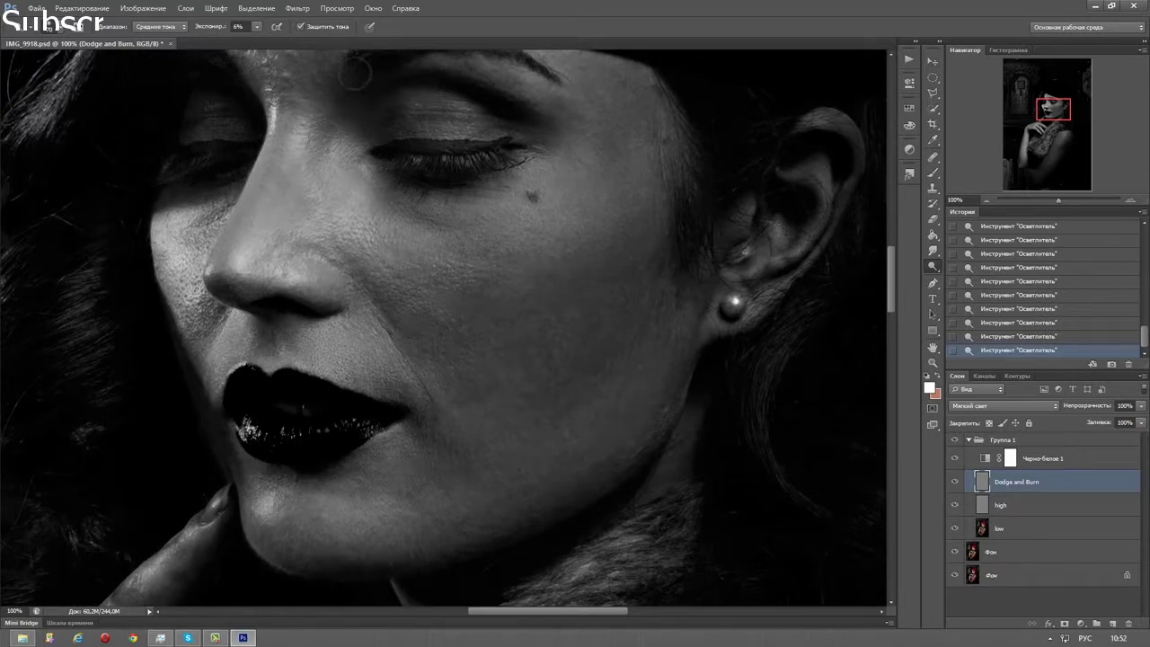
left_click_drag(359, 121, 603, 309)
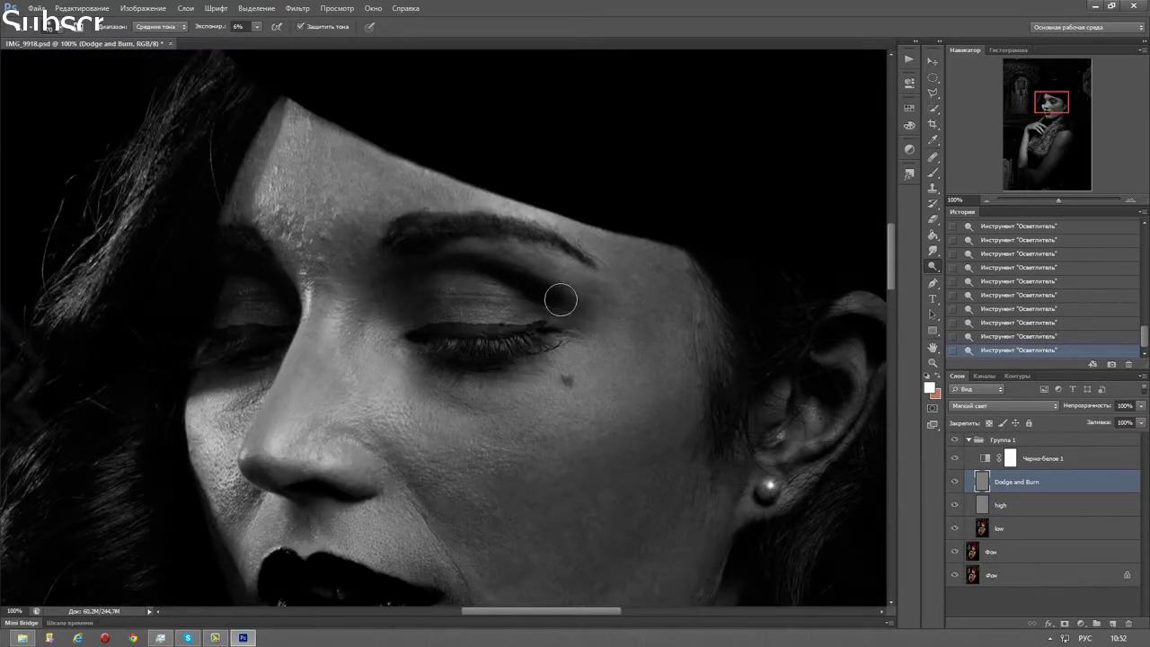
left_click_drag(329, 121, 257, 123)
left_click_drag(723, 452, 585, 339)
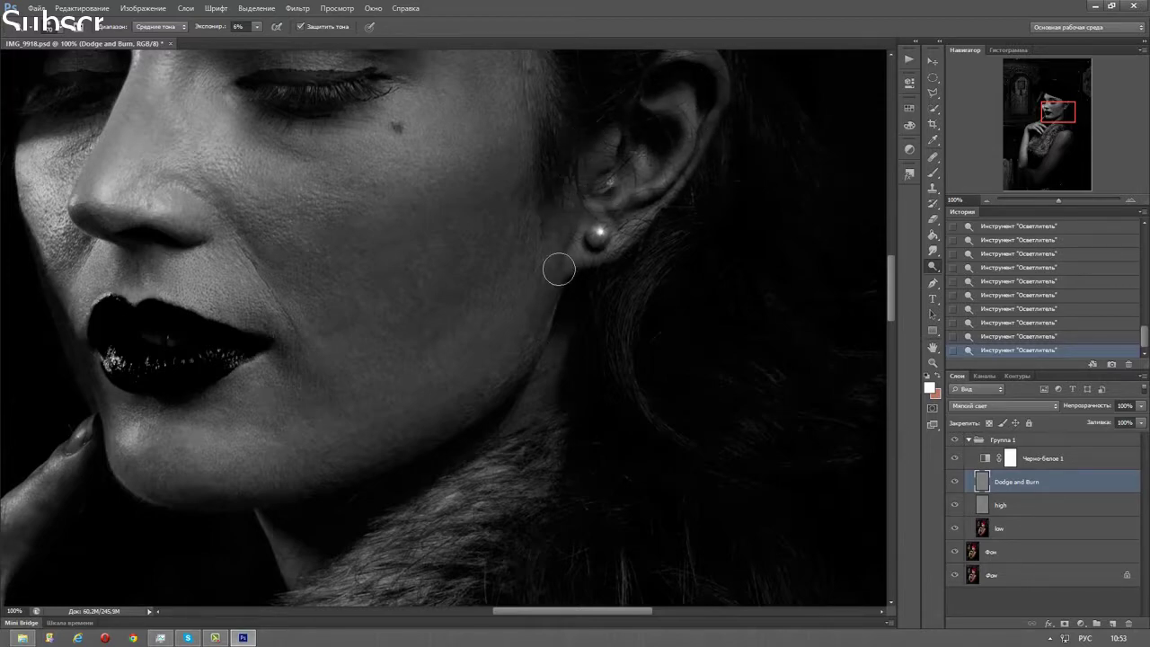
scroll(606, 539, "down", 5)
- Dodge the finger touching the chin, the back of the hand and the index finger
scroll(480, 120, "left", 5)
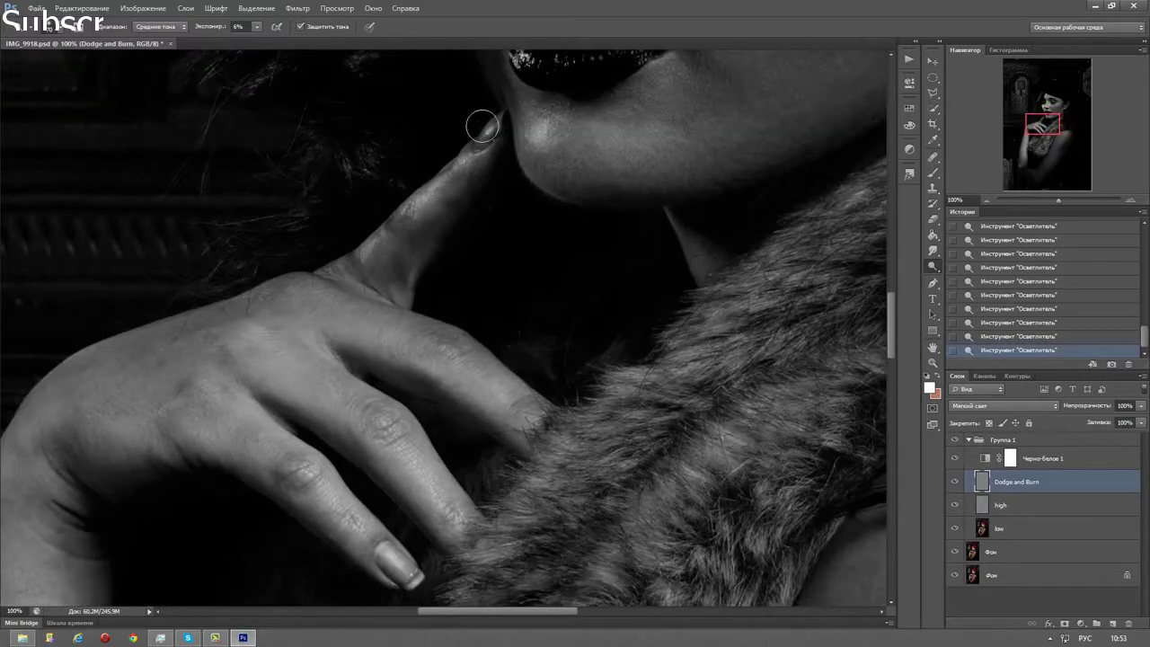
left_click_drag(366, 286, 402, 259)
left_click_drag(165, 326, 331, 246)
left_click_drag(395, 218, 234, 295)
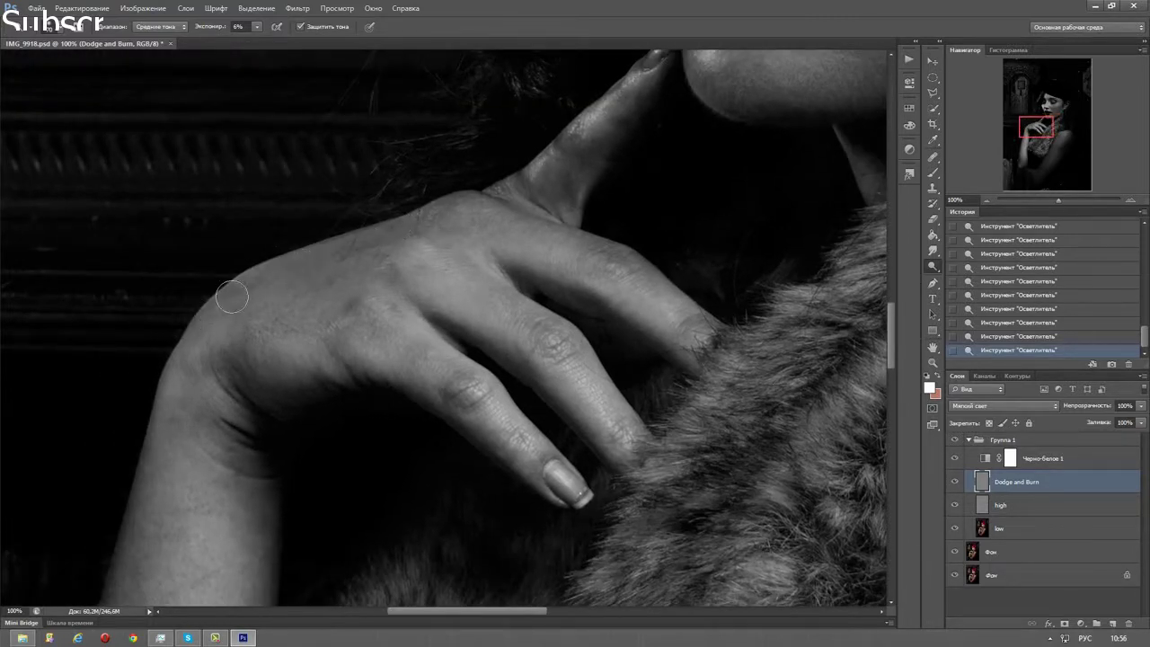
left_click_drag(372, 431, 474, 268)
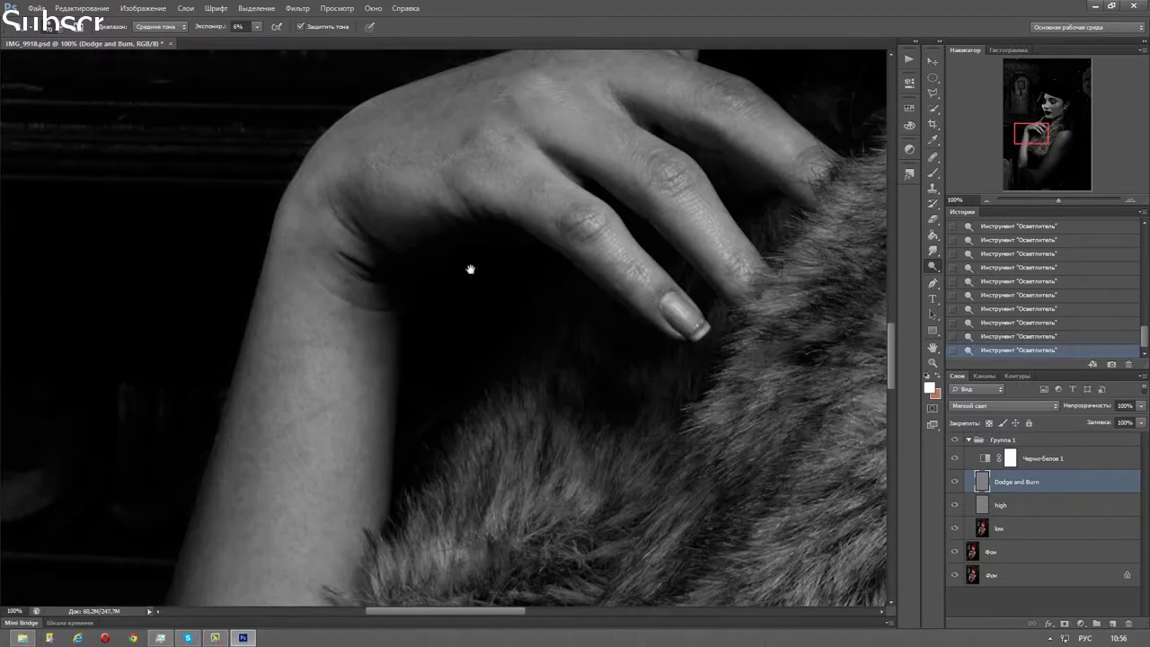
left_click_drag(621, 302, 617, 260)
- Brighten the lower arm and shoulder skin edges with more dodge strokes
scroll(764, 272, "down", 5)
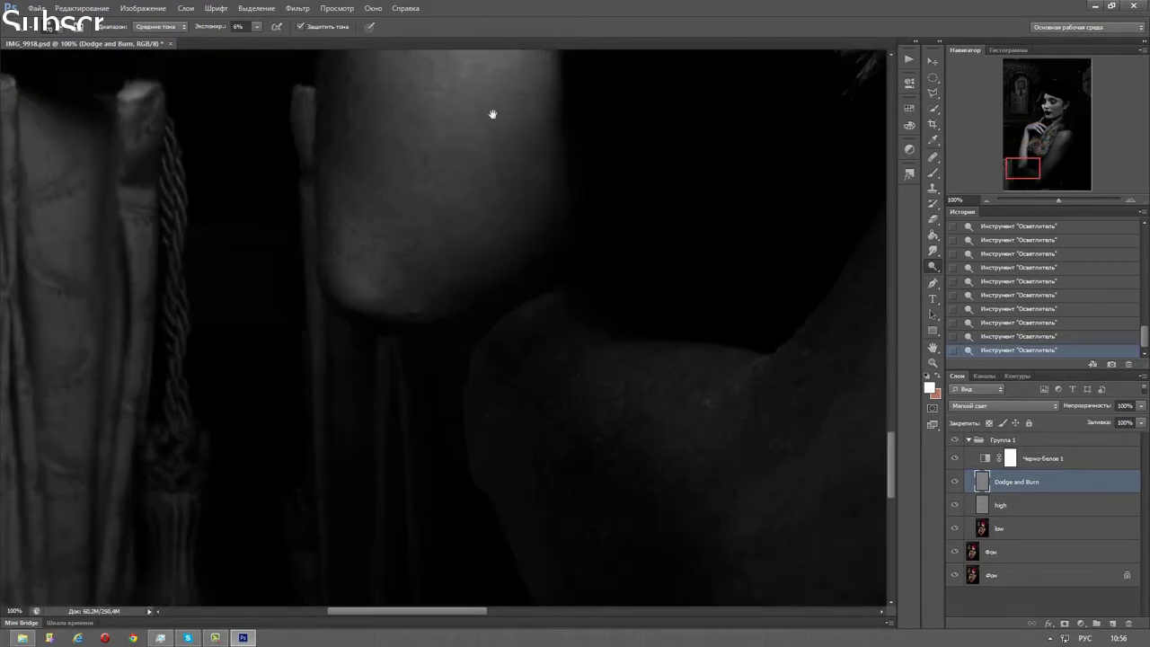
left_click_drag(485, 514, 504, 123)
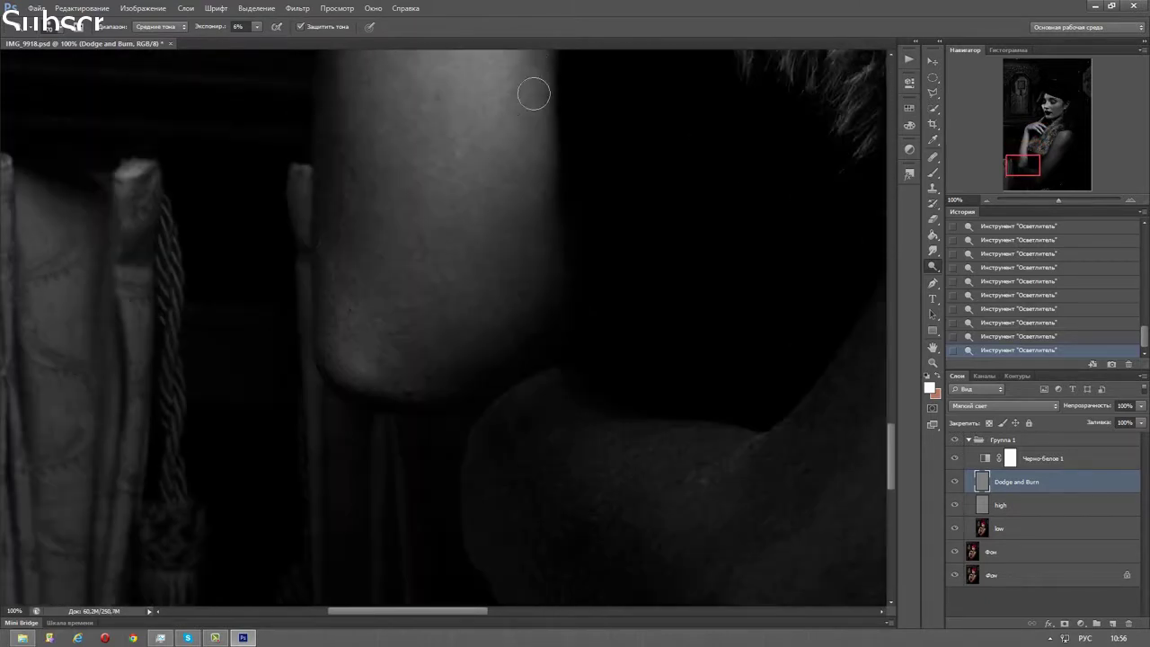
mouse_move(390, 399)
left_mouse_down()
mouse_move(337, 298)
mouse_move(356, 210)
mouse_move(483, 405)
mouse_move(408, 411)
left_mouse_up()
left_click_drag(624, 420, 423, 513)
left_click_drag(461, 562, 498, 267)
mouse_move(309, 303)
left_mouse_down()
mouse_move(380, 177)
mouse_move(351, 241)
mouse_move(461, 444)
mouse_move(546, 378)
mouse_move(493, 428)
mouse_move(336, 356)
mouse_move(470, 598)
left_mouse_up()
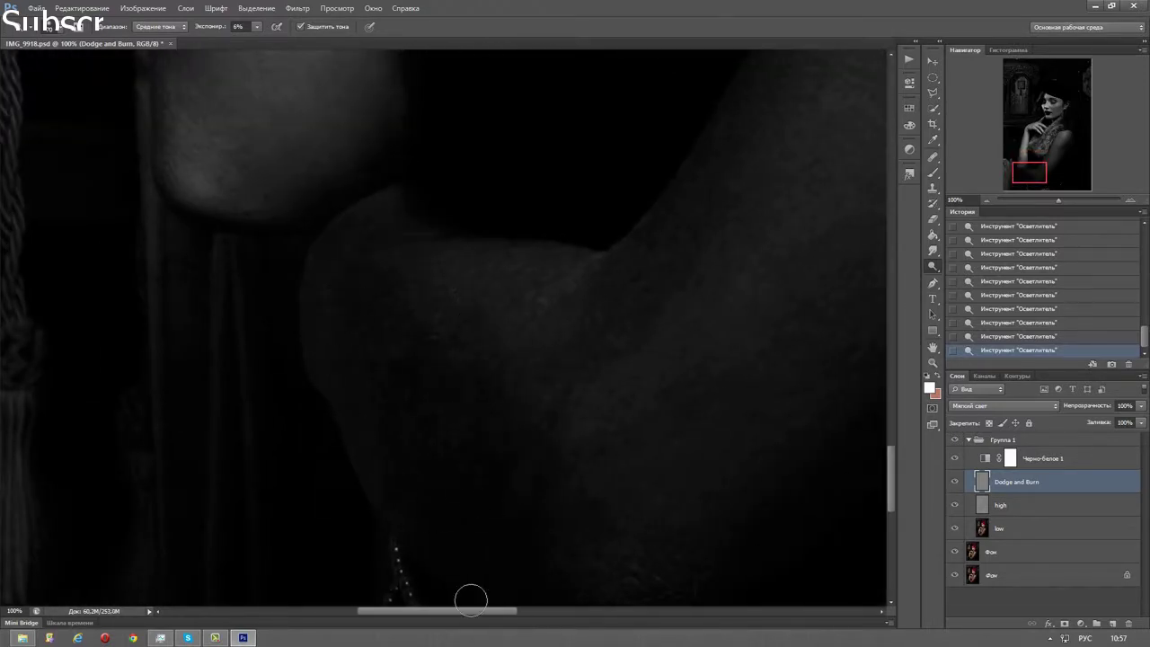
left_click_drag(696, 409, 614, 297)
- Dodge across the torso and waist, then hide the Black & White check layer
left_click(986, 199)
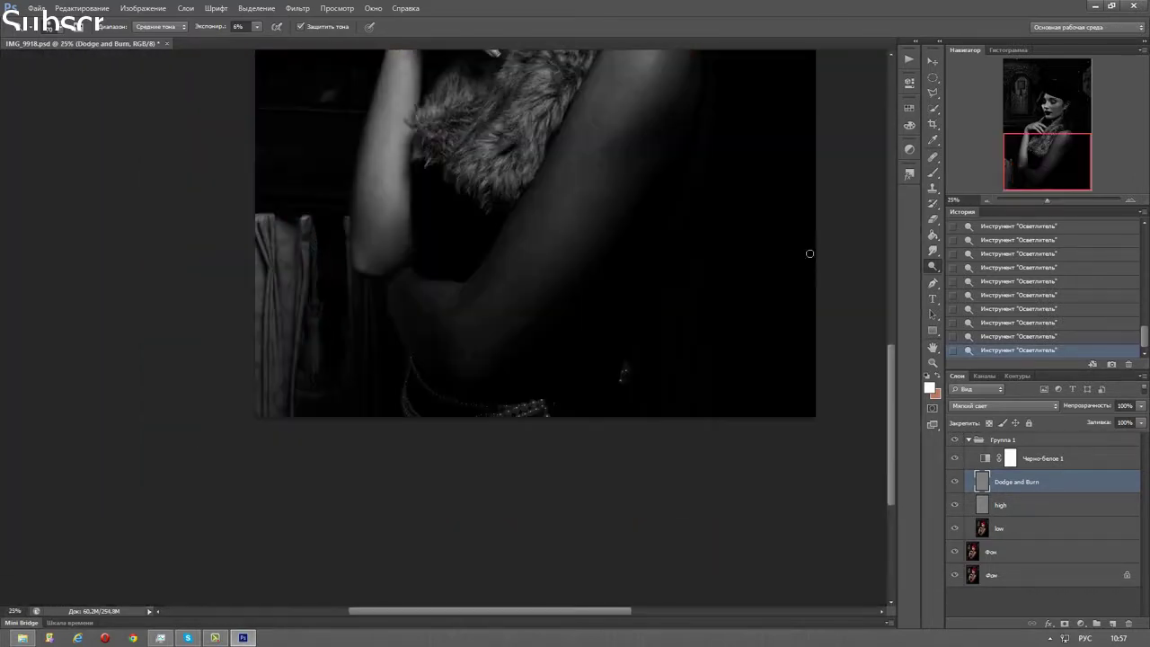
left_click_drag(677, 186, 626, 210)
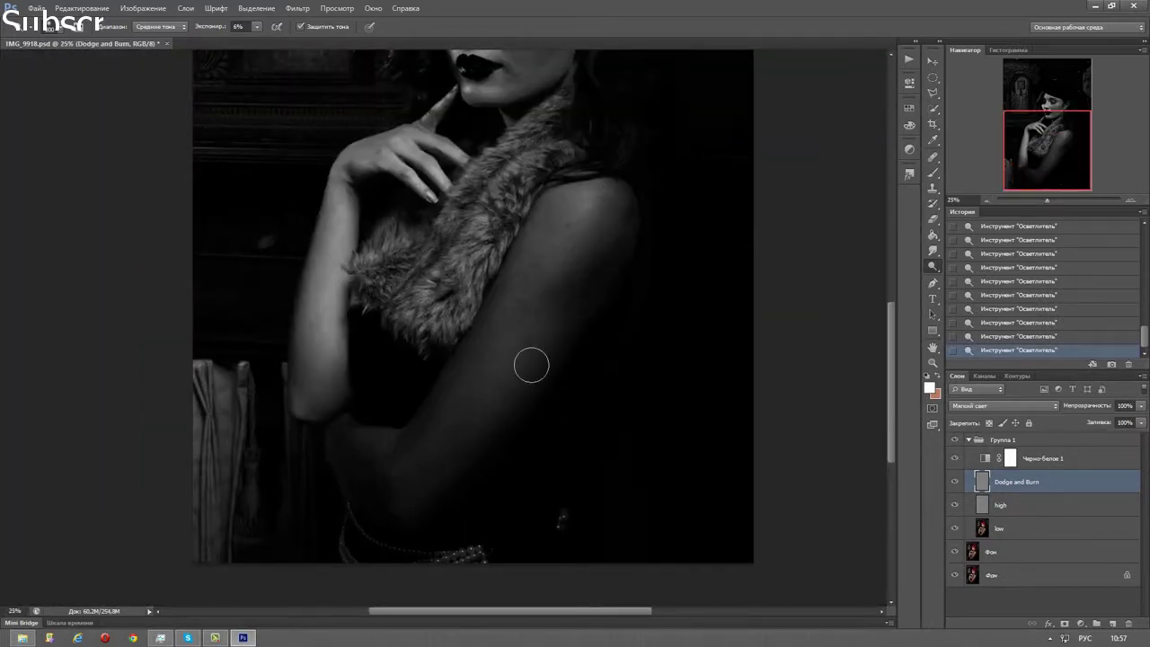
mouse_move(501, 410)
left_mouse_down()
mouse_move(334, 440)
mouse_move(410, 541)
mouse_move(359, 570)
mouse_move(341, 526)
left_mouse_up()
left_click_drag(692, 187, 539, 505)
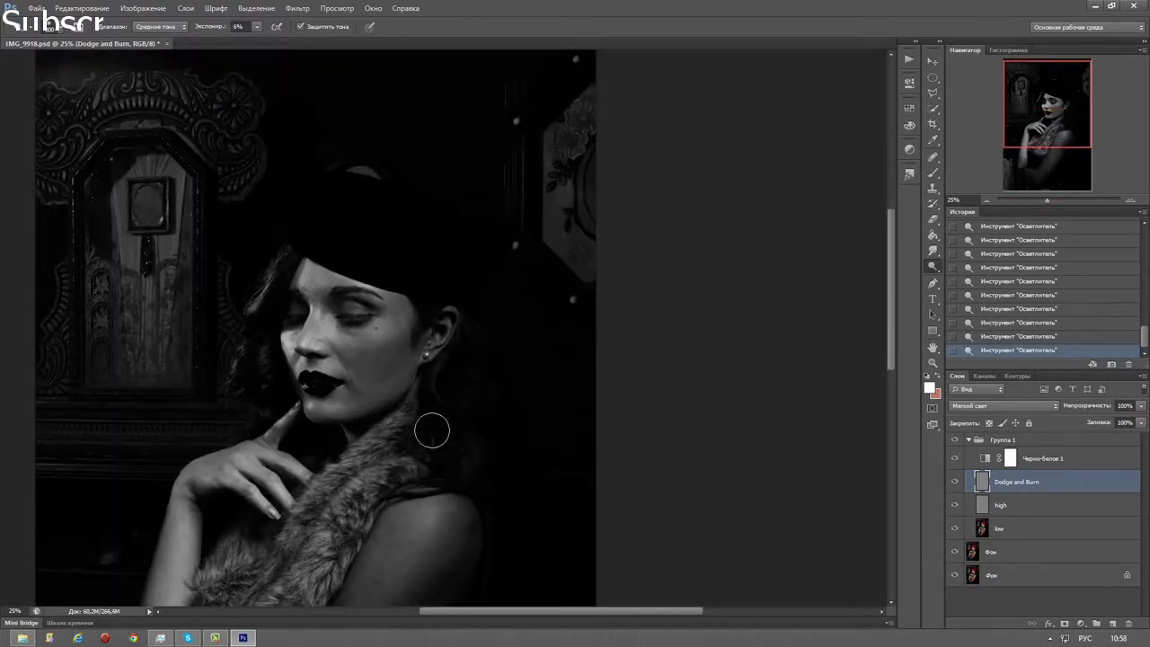
left_click(954, 458)
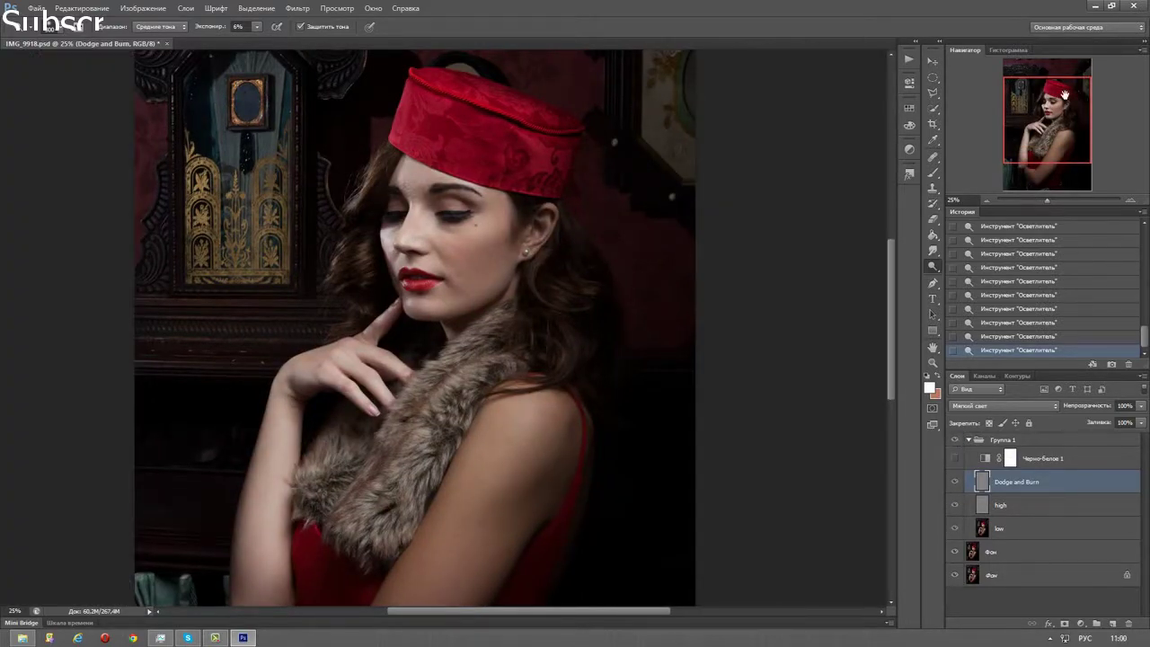
mouse_move(1063, 93)
left_mouse_down()
mouse_move(1063, 114)
mouse_move(1033, 116)
left_mouse_up()
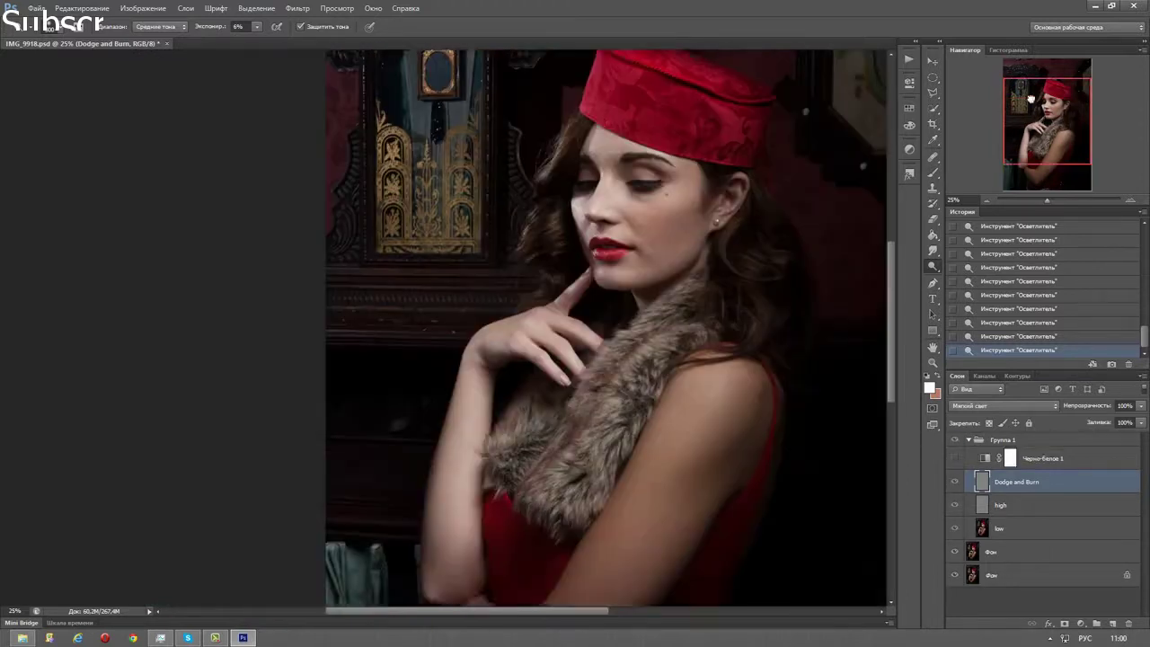
left_click(985, 198)
left_click(985, 198)
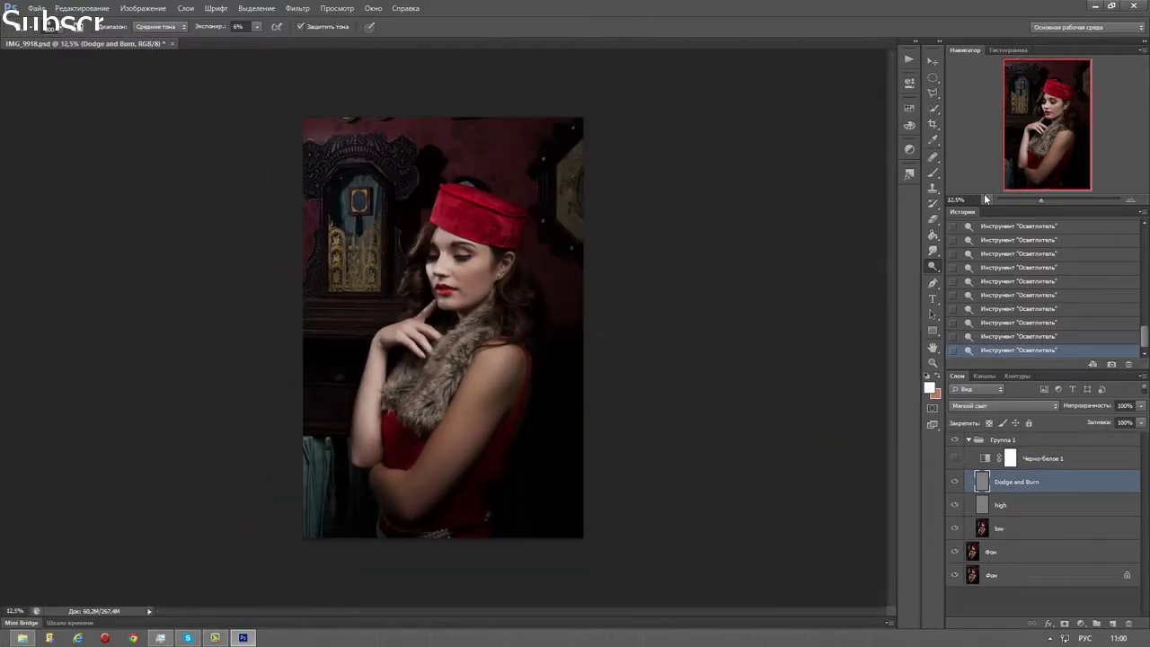
left_click(1130, 199)
left_click(954, 481, "alt")
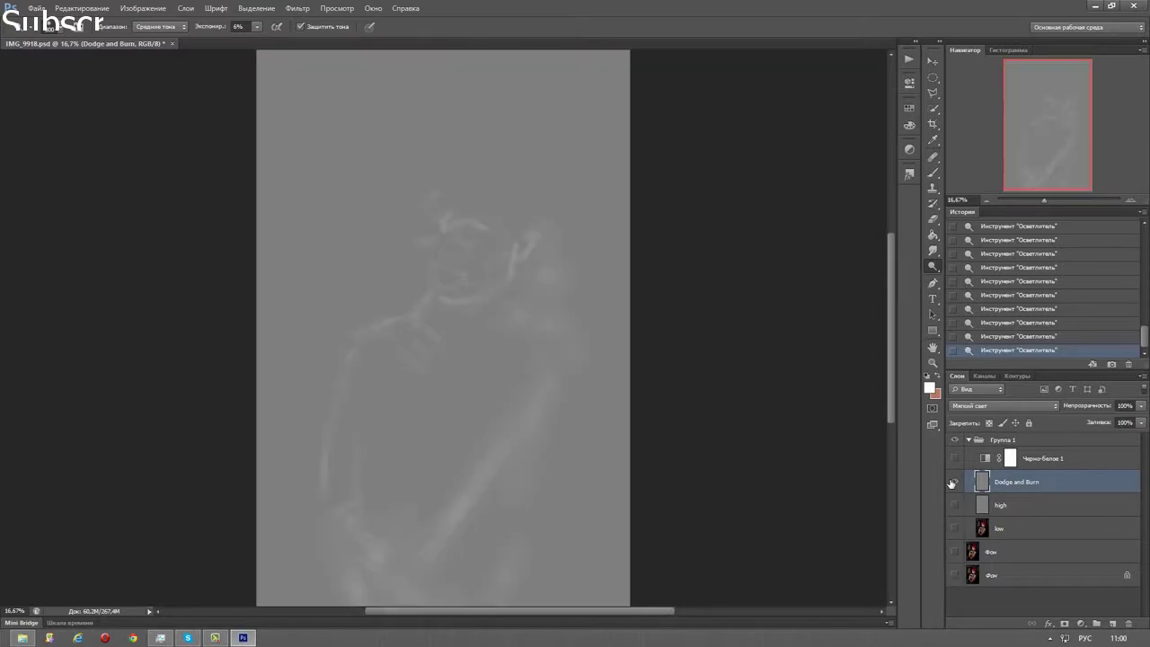
left_click(953, 482, "alt")
left_click(1129, 198)
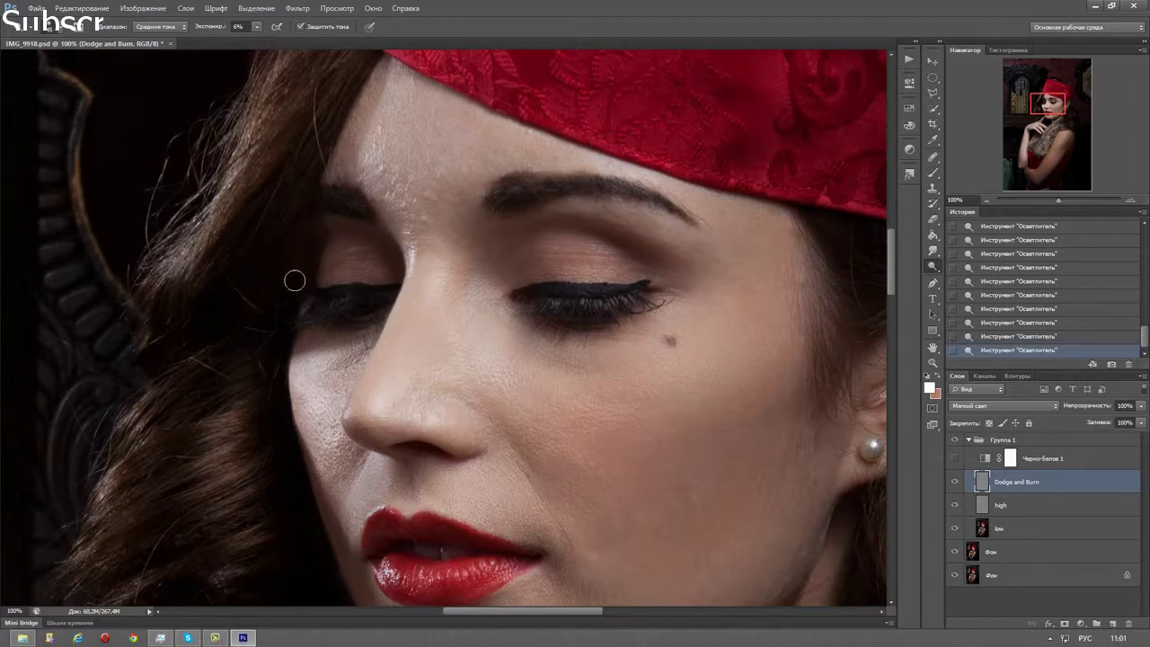
left_click(955, 481)
left_click(955, 481)
left_click_drag(475, 454, 533, 382)
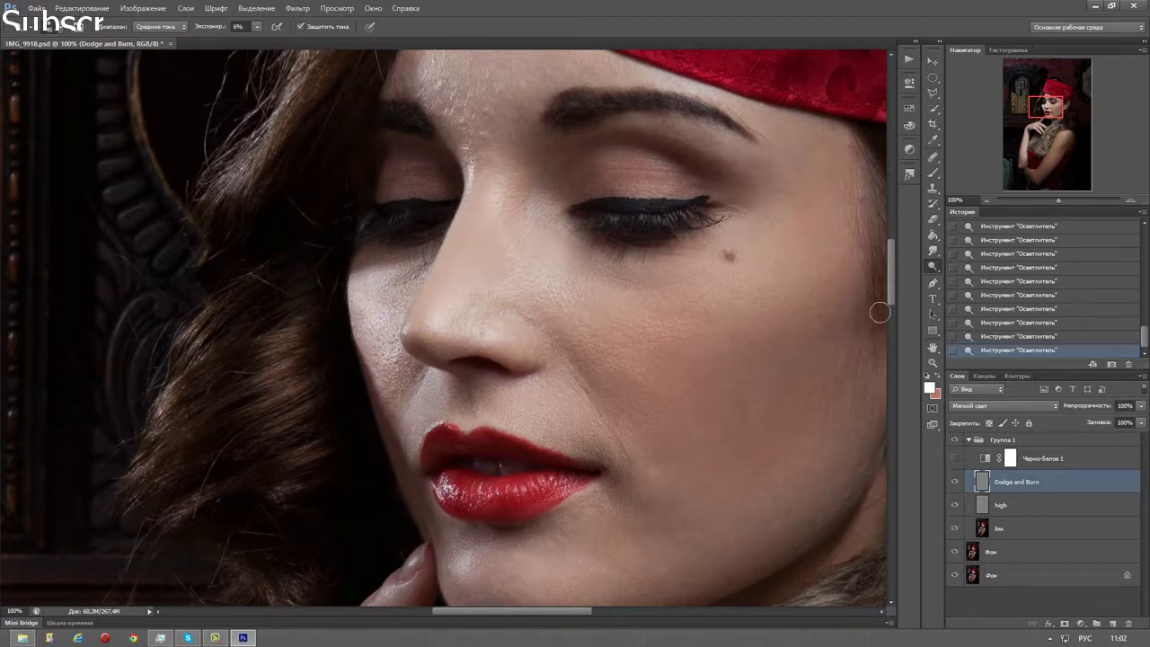
left_click(955, 482, "alt")
left_click_drag(853, 193, 746, 521)
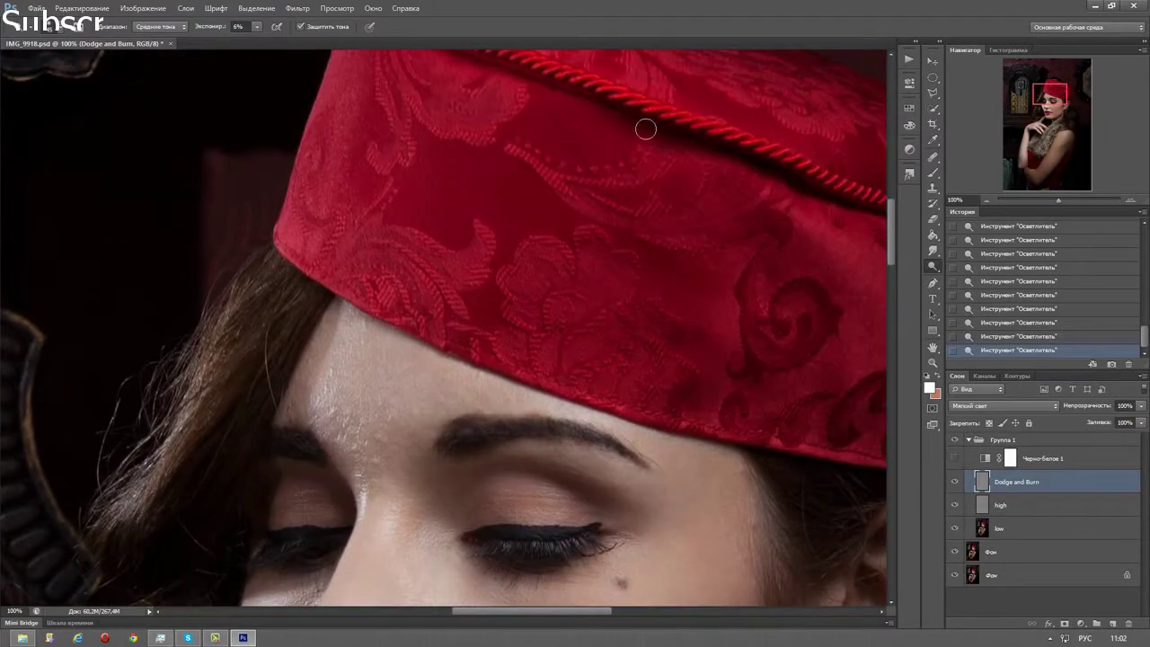
left_click(986, 199)
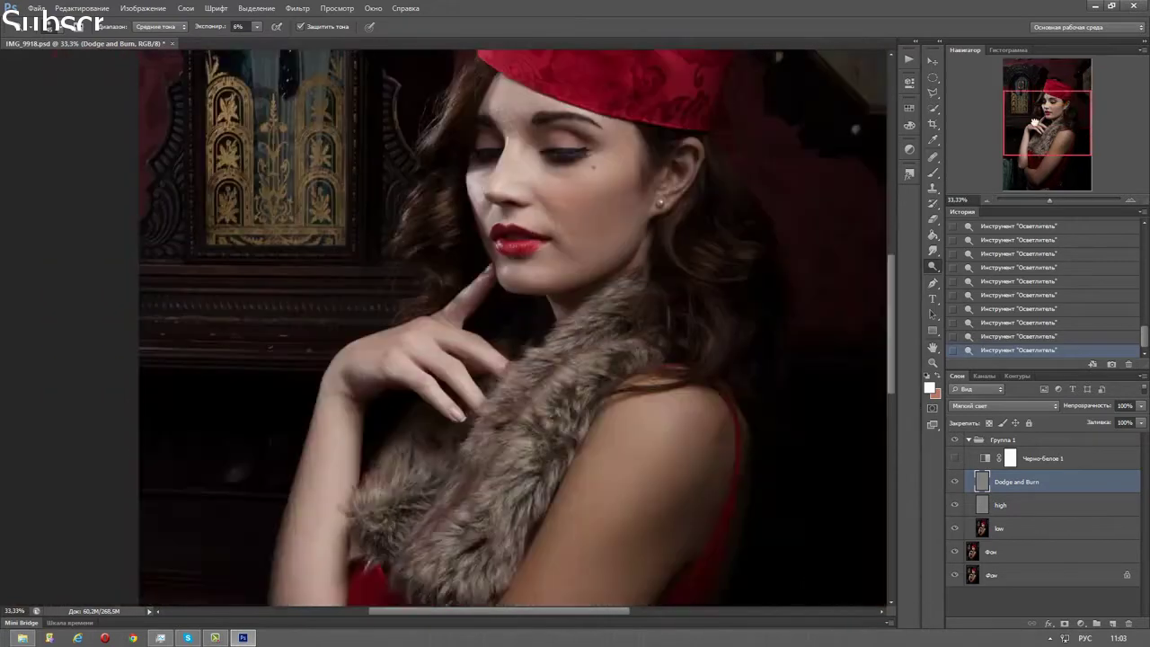
left_click(956, 439)
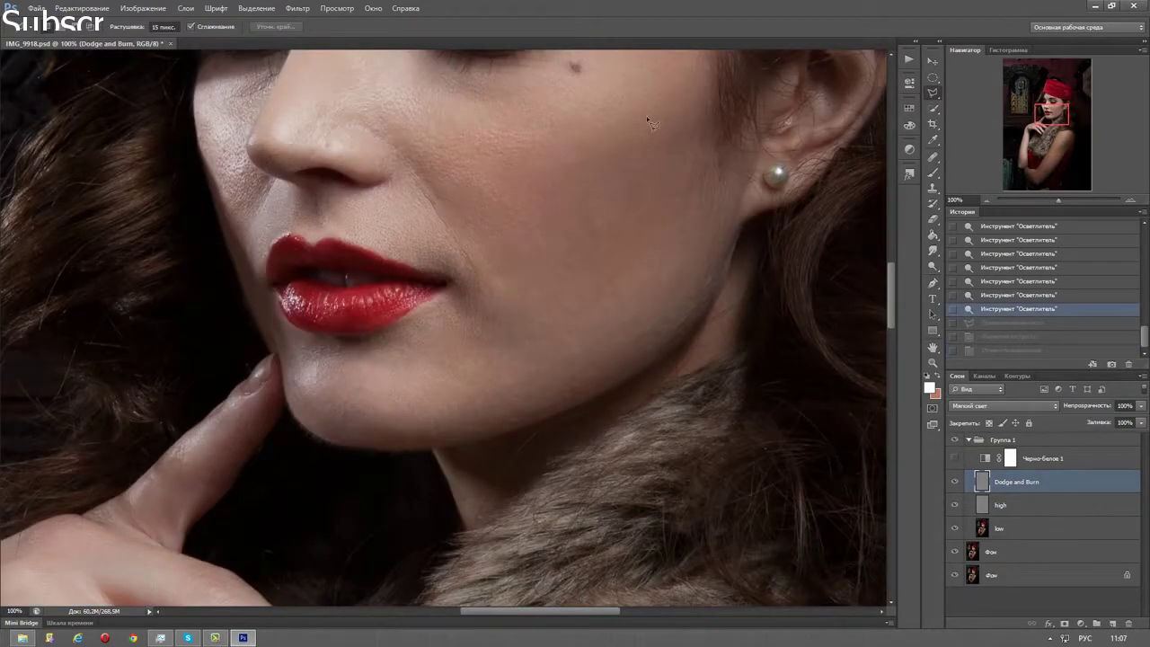
- Lasso a cheek patch, apply Gaussian Blur to it and deselect
left_click(585, 392)
left_click(682, 323)
left_click(734, 204)
left_click(700, 121)
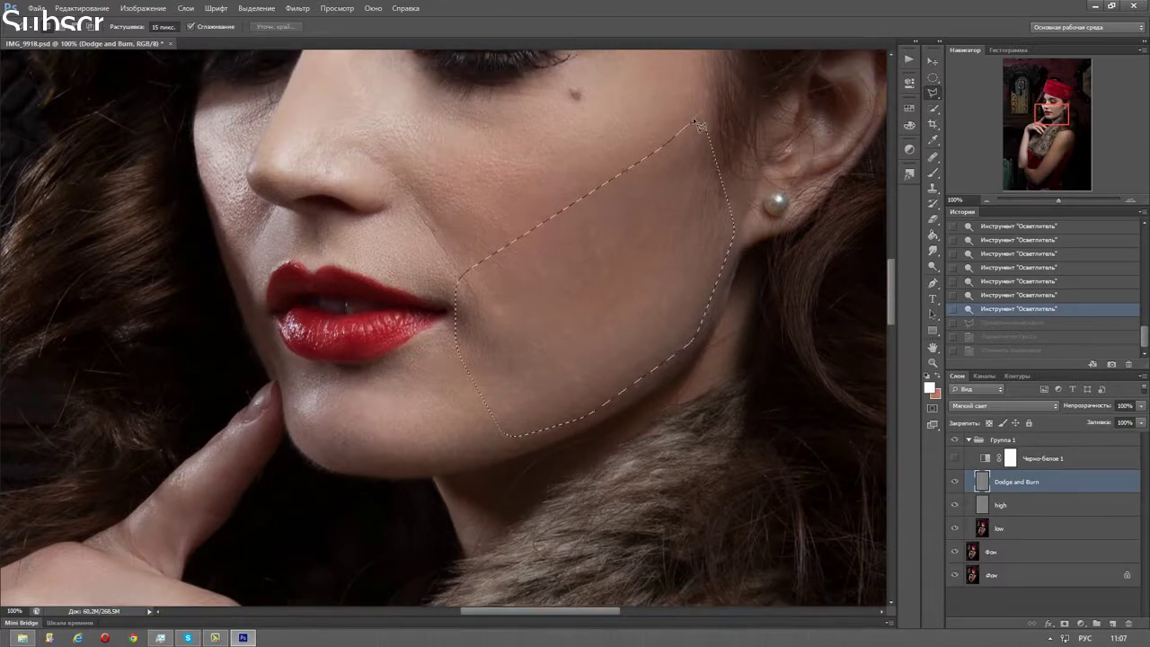
left_click(297, 8)
left_click(310, 32)
left_click(292, 20)
left_click(256, 8)
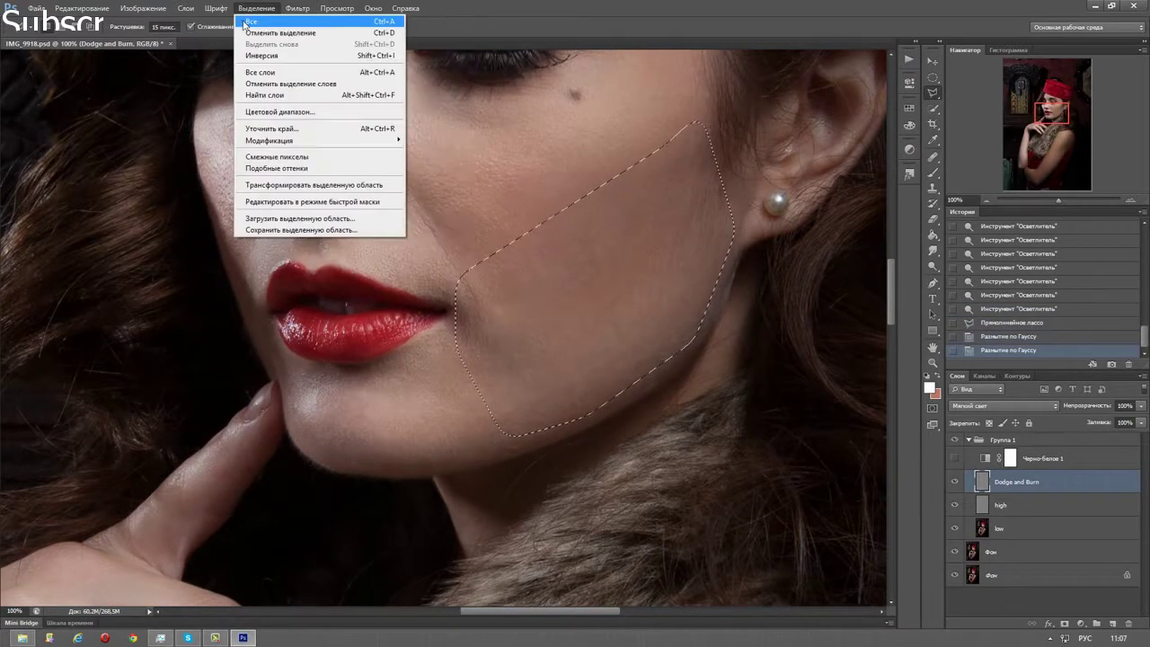
left_click(256, 28)
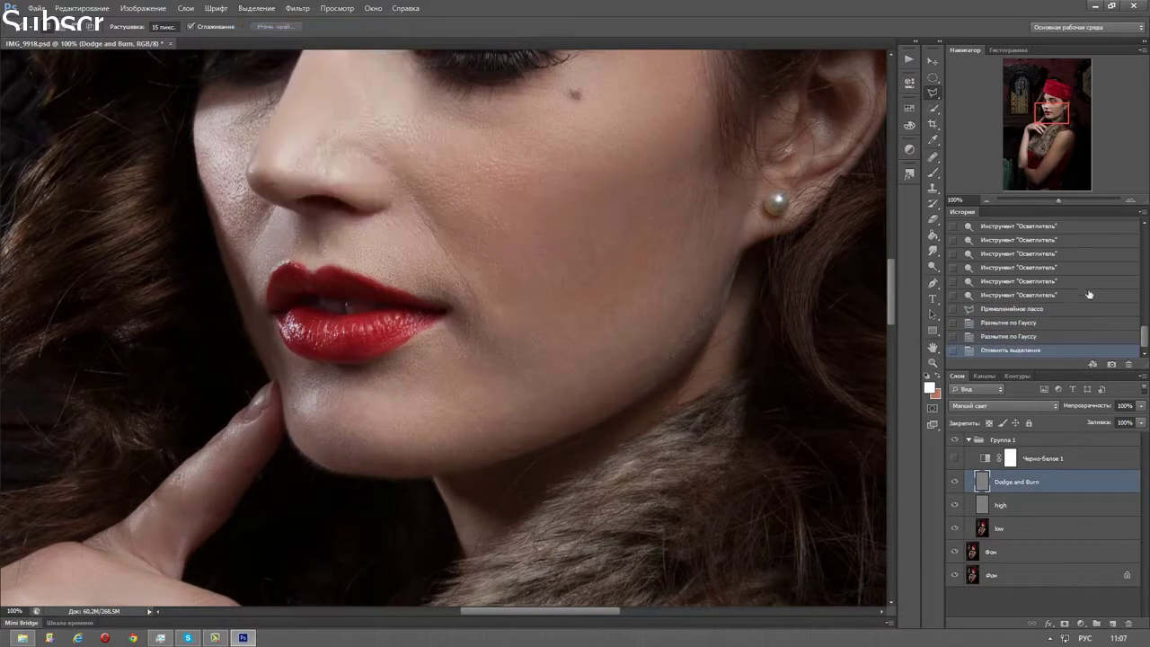
- Undo the blur on the wrong layer and redo the cheek blur on the low layer
left_click(1031, 294)
left_click(1011, 349)
left_click(1015, 295)
left_click(1017, 527)
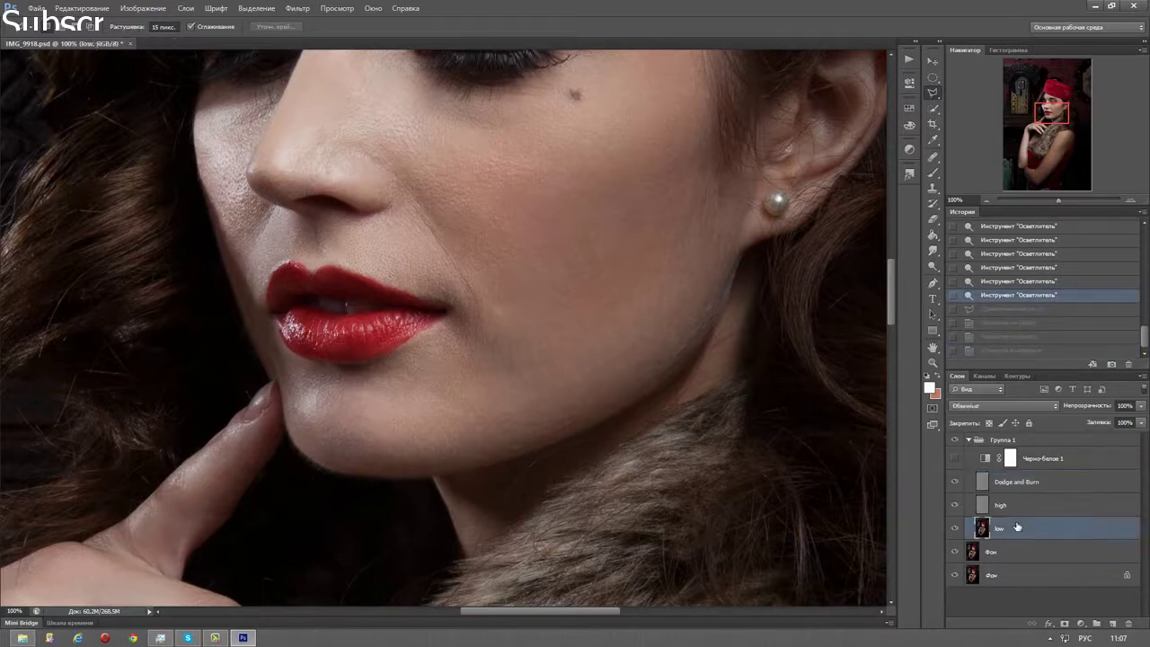
left_click(706, 134)
left_click(297, 8)
left_click(297, 21)
key("ctrl+f")
left_click(256, 8)
left_click(256, 28)
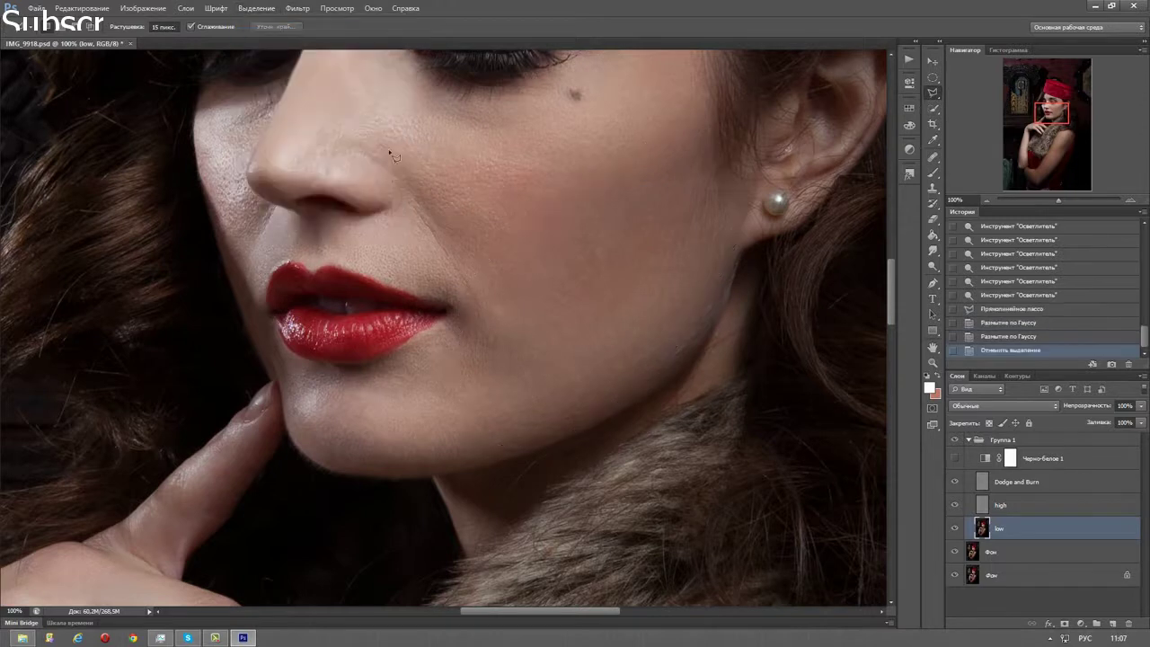
- Compare the cheek before and after smoothing using History states
left_click(1027, 295)
left_click(1031, 350)
left_click(1027, 295)
left_click(1022, 350)
left_click_drag(562, 213, 651, 292)
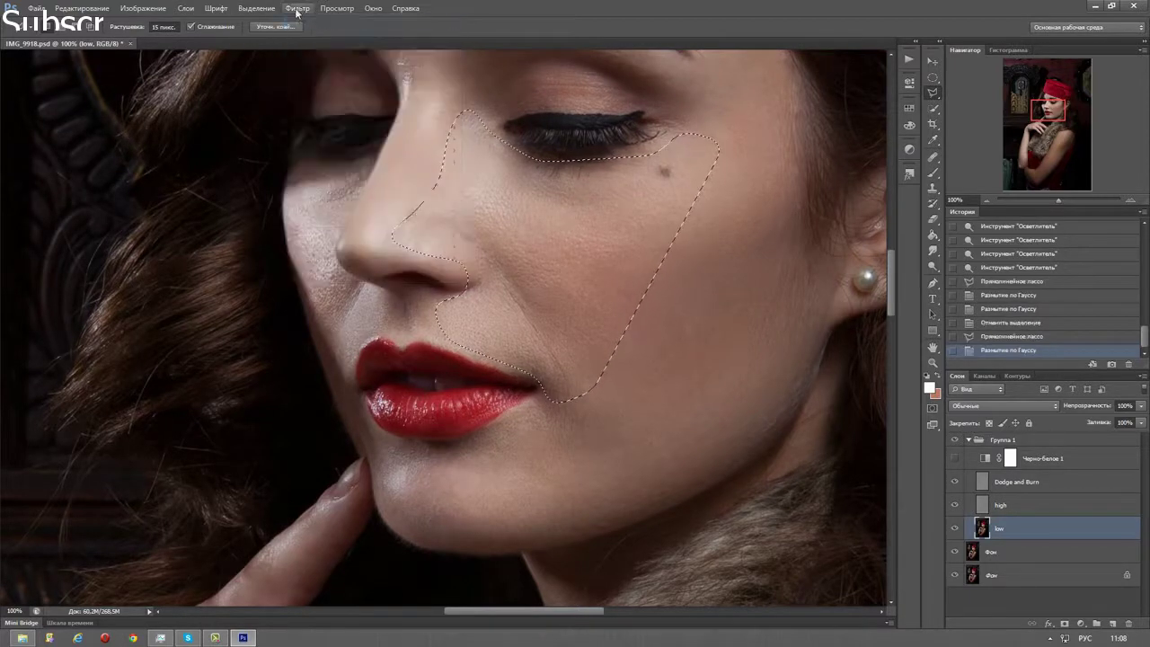
left_click(1045, 292)
left_click(1021, 351)
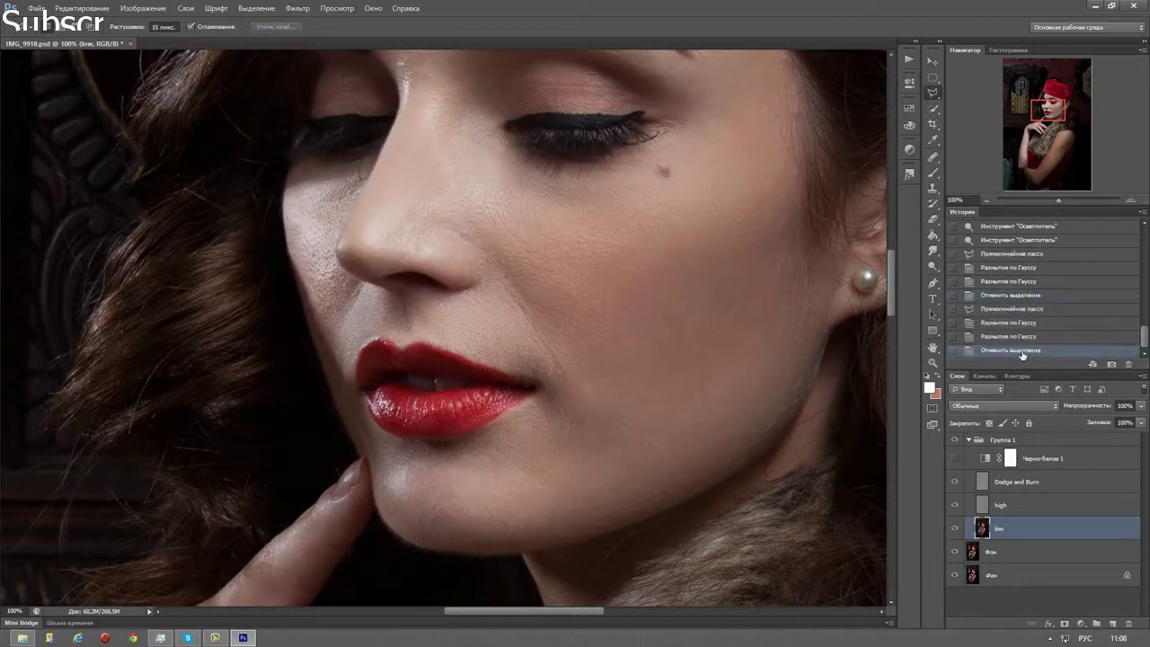
scroll(752, 199, "up", 4)
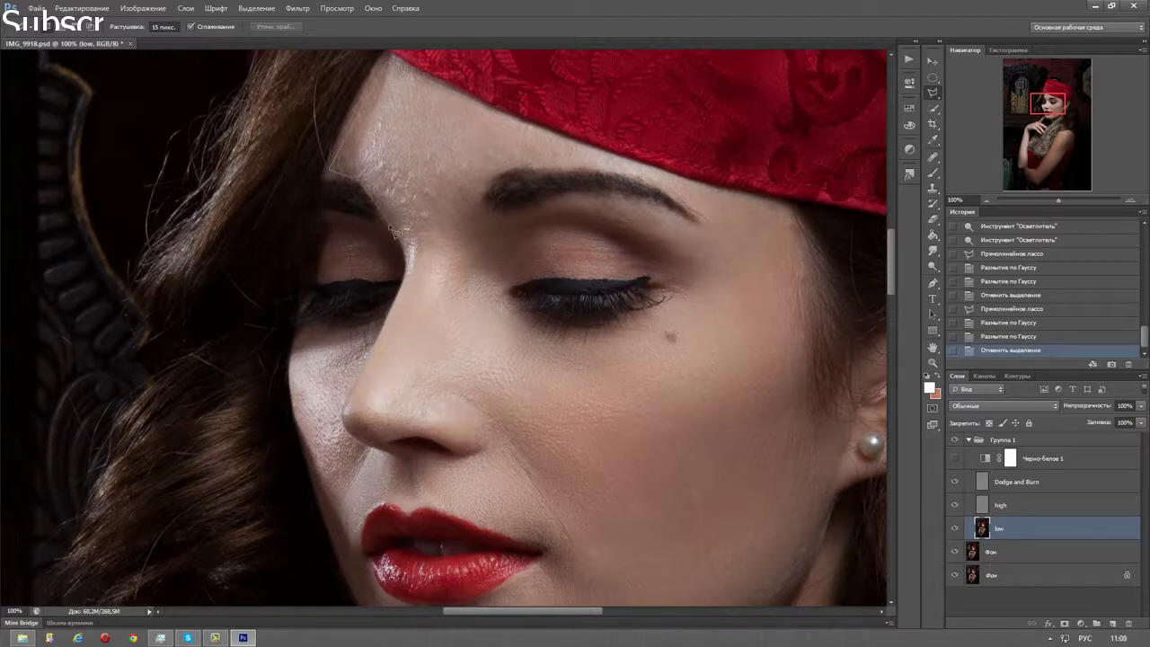
- Smooth forehead and temple patches and compare them before and after blurring
left_click(329, 167)
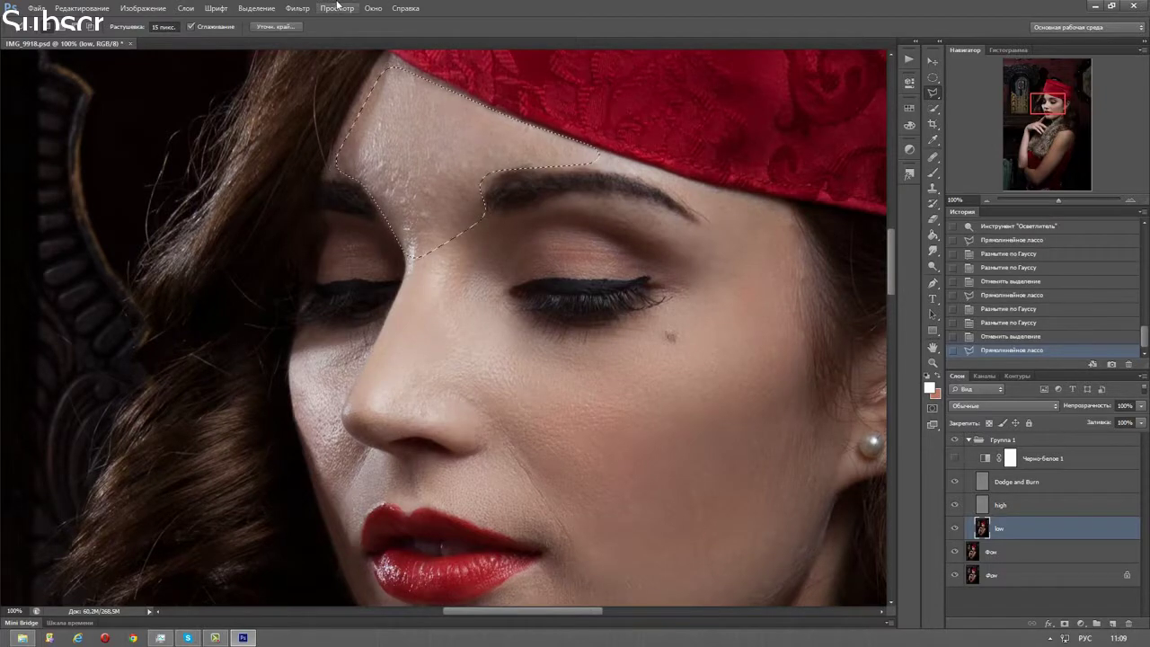
left_click(984, 296)
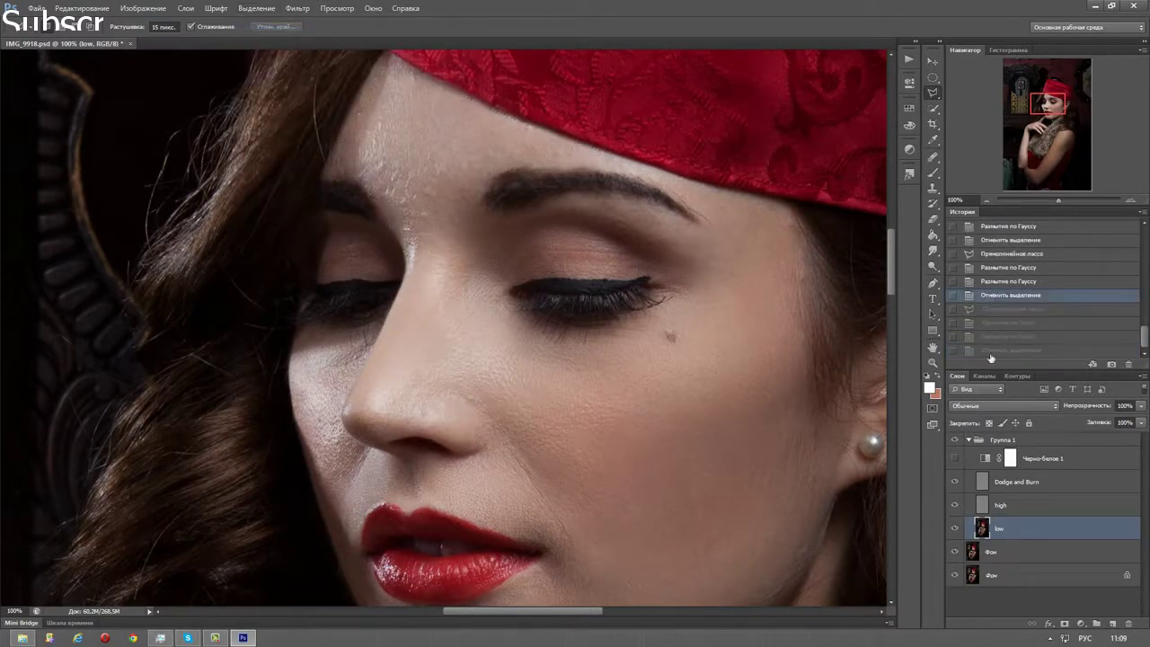
left_click(996, 350)
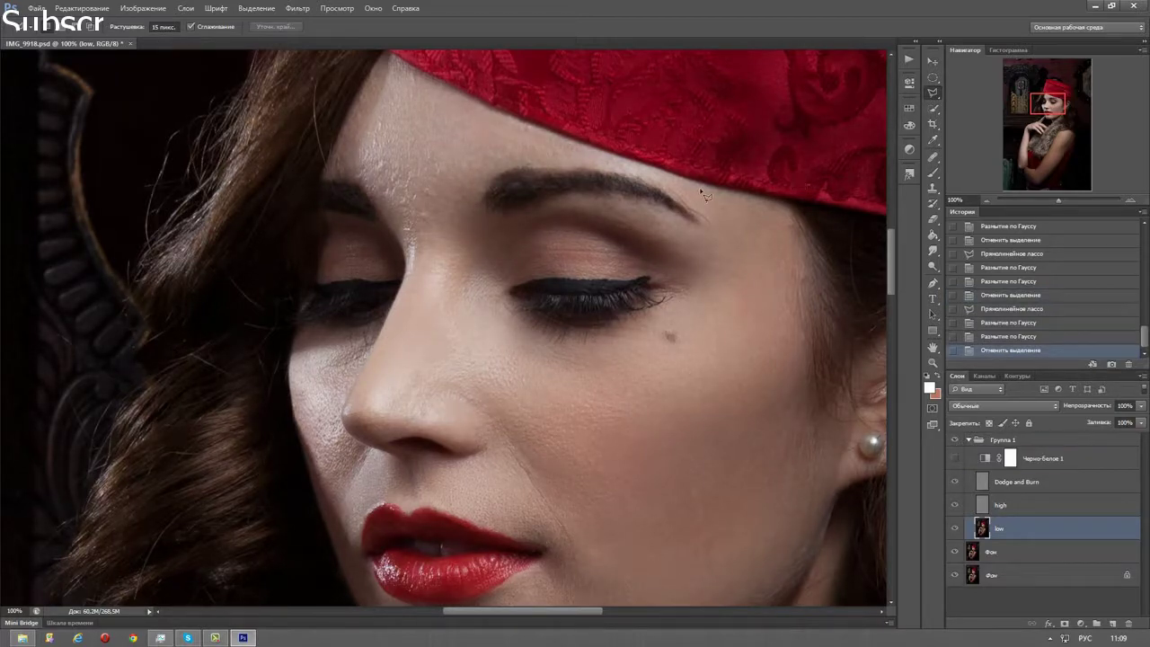
left_click(296, 8)
key("Escape")
left_click(1020, 297)
left_click(999, 350)
- Outline a skin patch below the eye, then discard the selection
left_click_drag(636, 294, 731, 221)
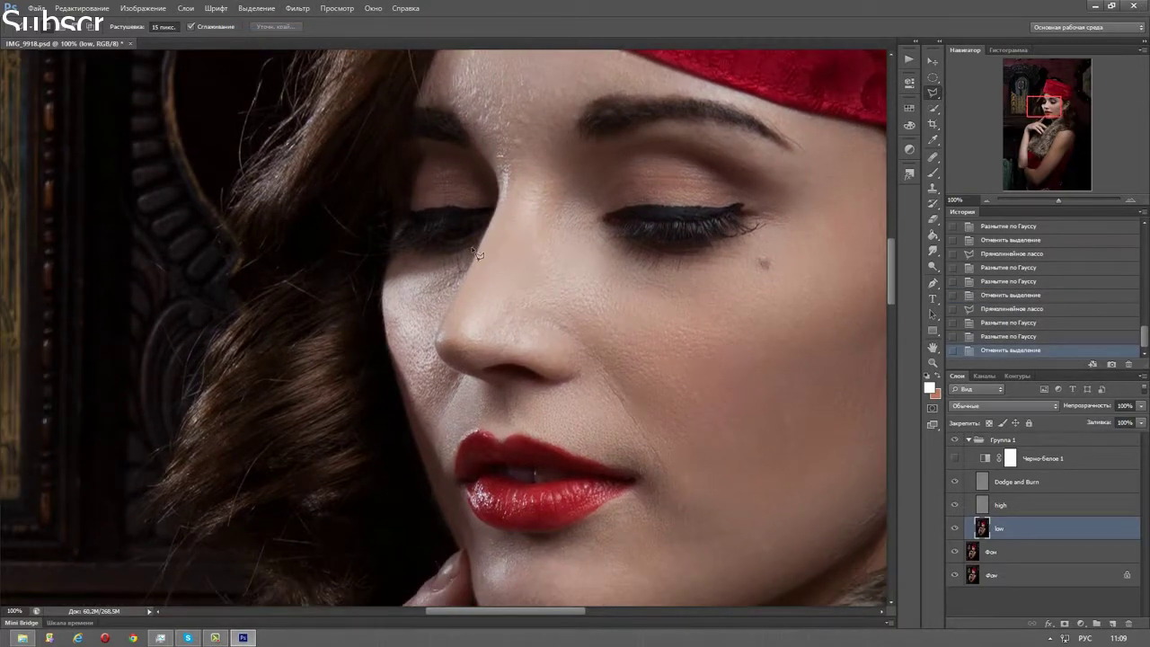
left_click(381, 292)
left_click(453, 530)
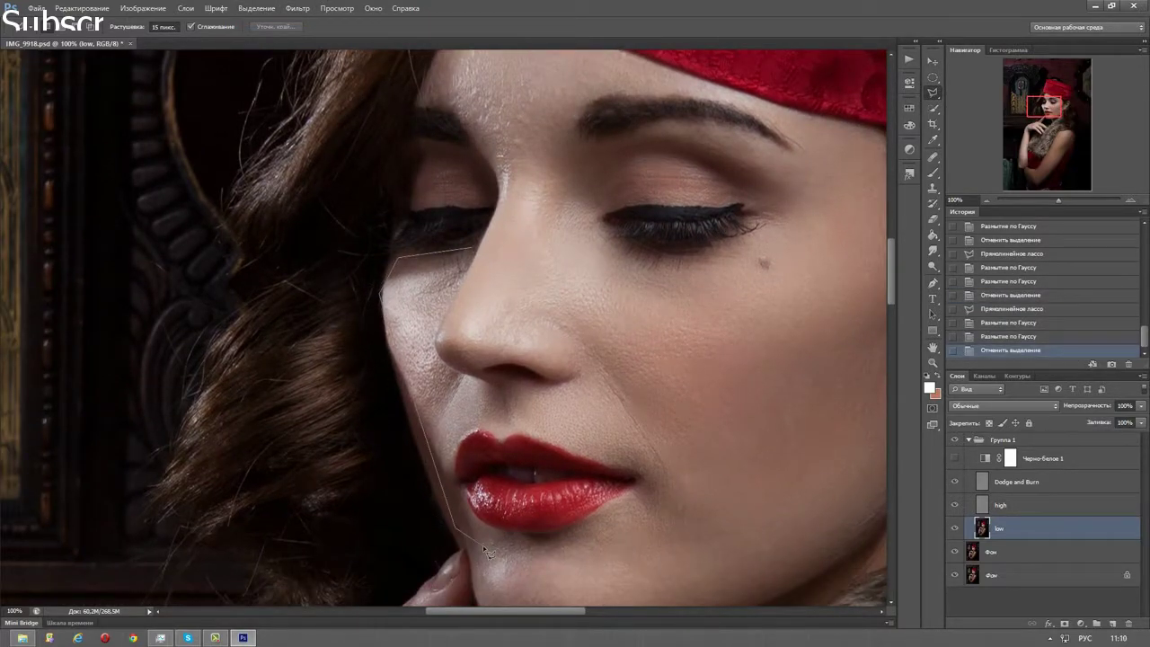
left_click(464, 279)
left_click(256, 9)
left_click(287, 32)
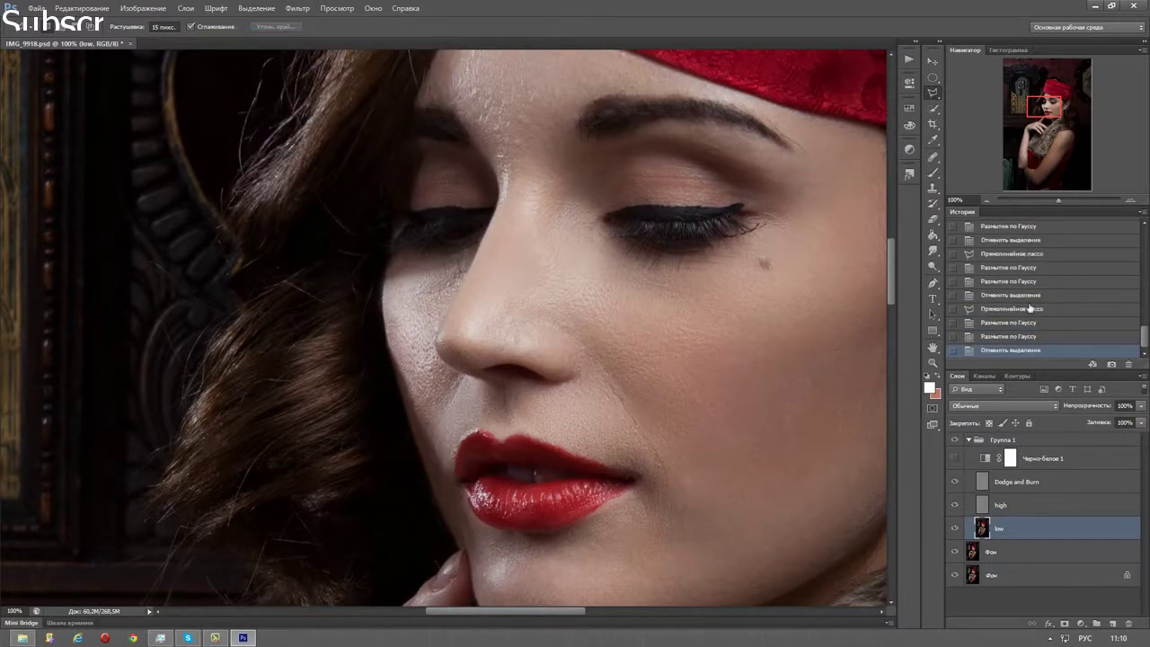
left_click(987, 199)
left_click(986, 198)
left_click(987, 198)
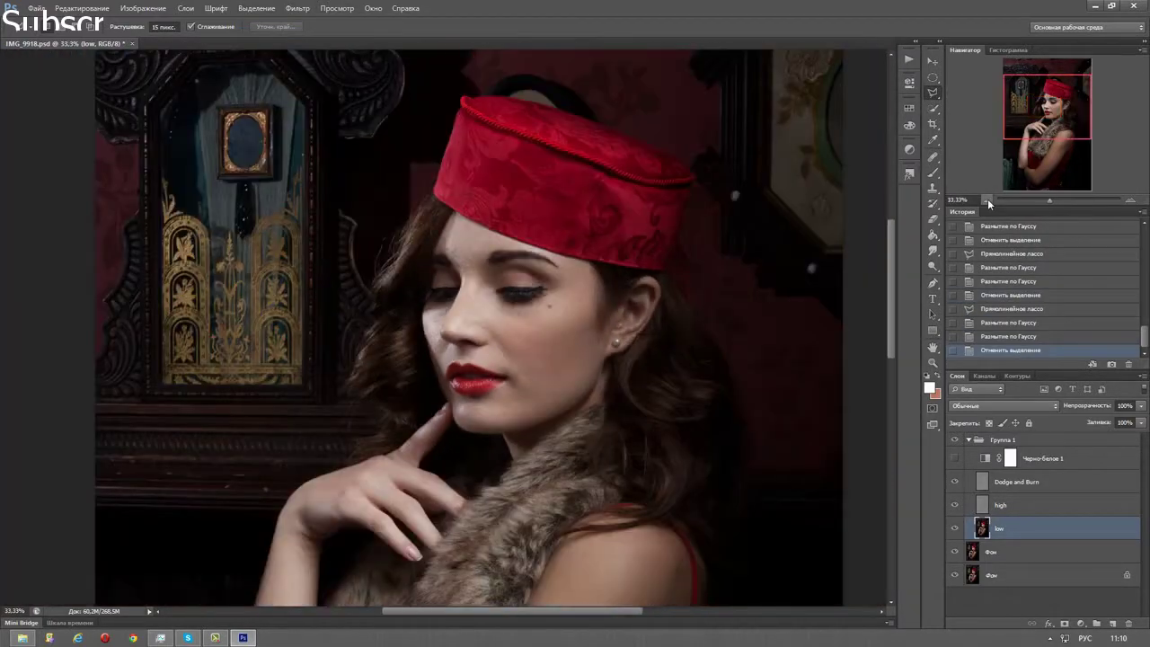
left_click(953, 439)
left_click_drag(1067, 126, 1061, 177)
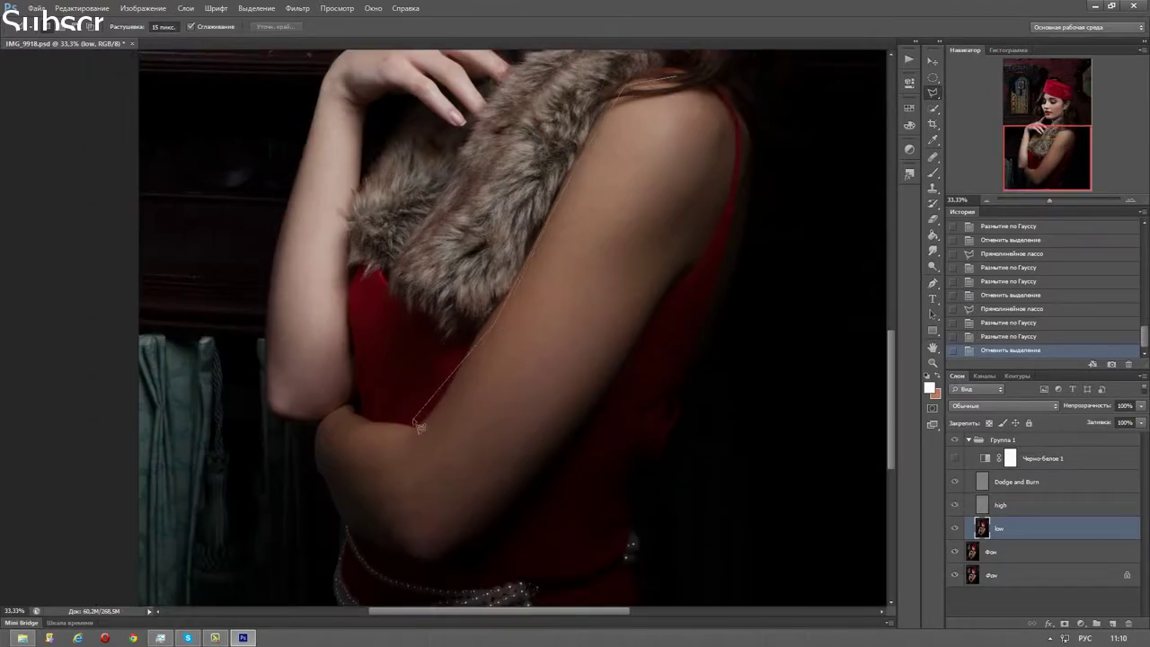
left_click(347, 408)
left_click(319, 422)
left_click(317, 463)
left_click(347, 523)
left_click(417, 568)
left_click(529, 504)
left_click(693, 261)
left_click(750, 145)
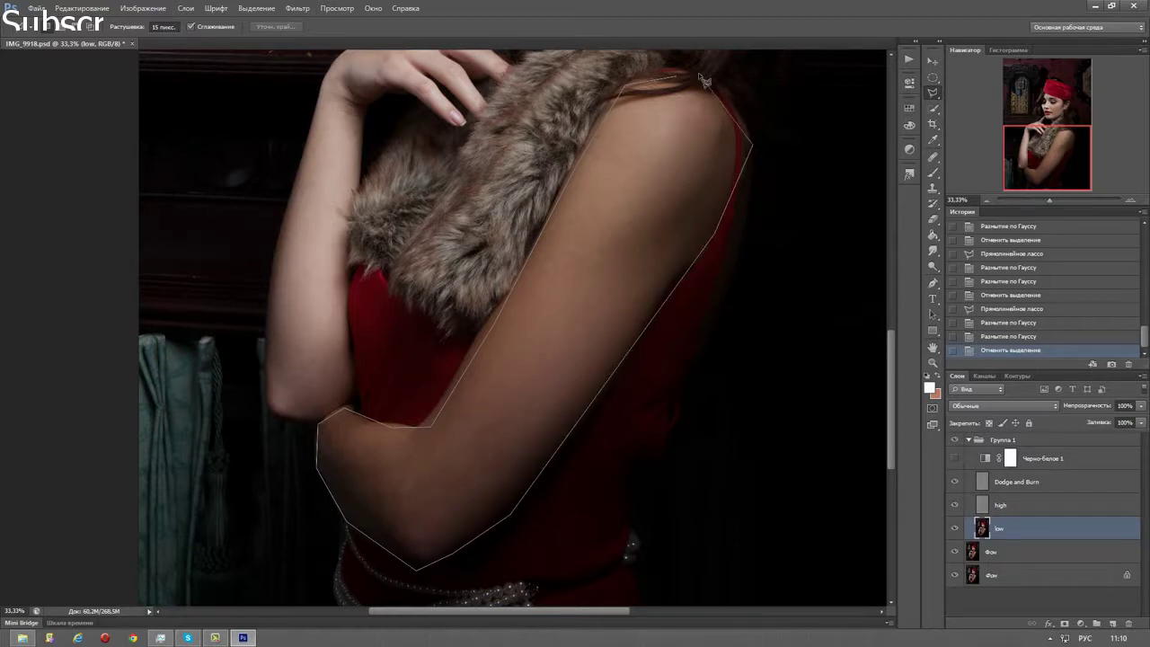
left_click(687, 75)
left_click(297, 8)
left_click(270, 32)
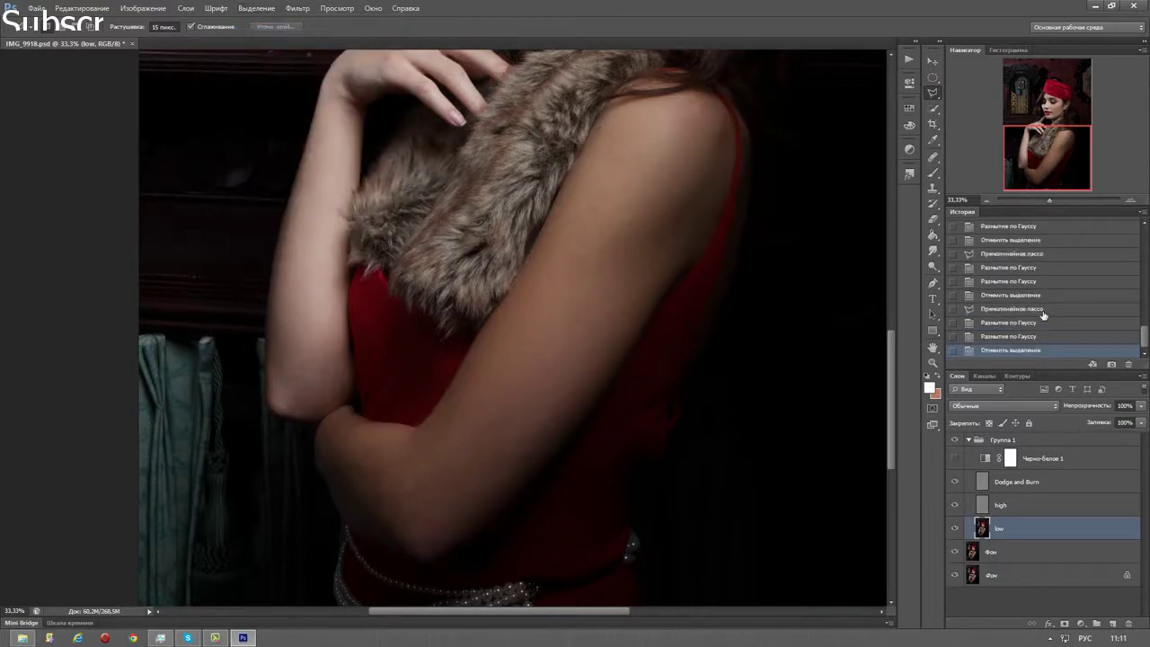
left_click(1042, 296)
left_click(1004, 349)
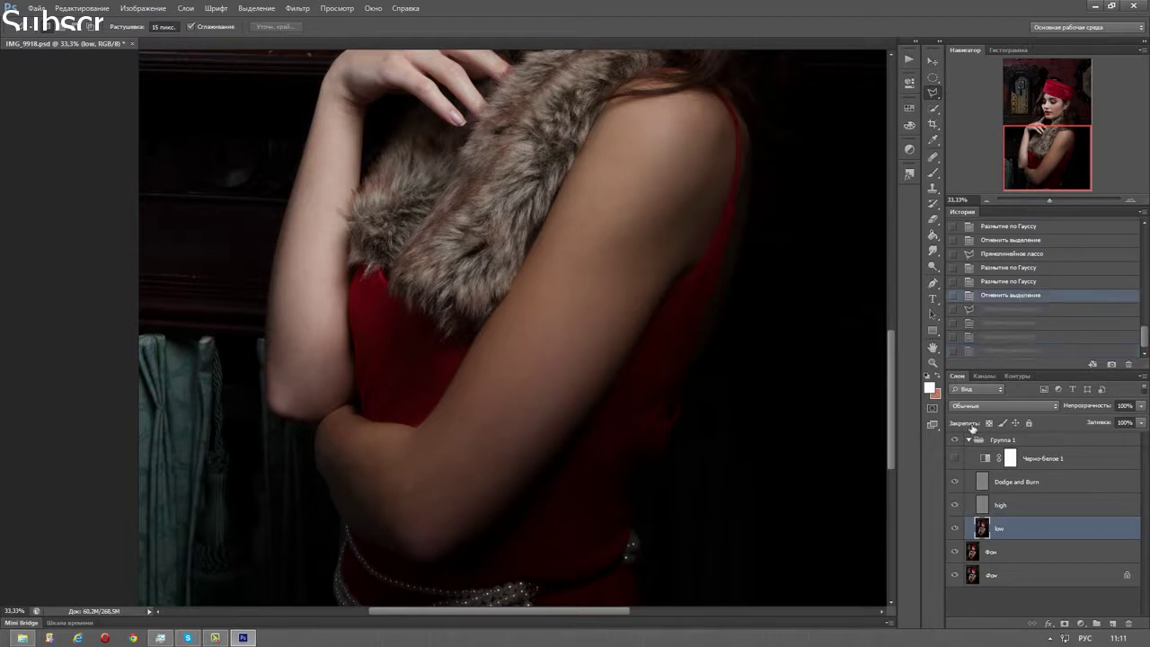
left_click_drag(556, 261, 601, 351)
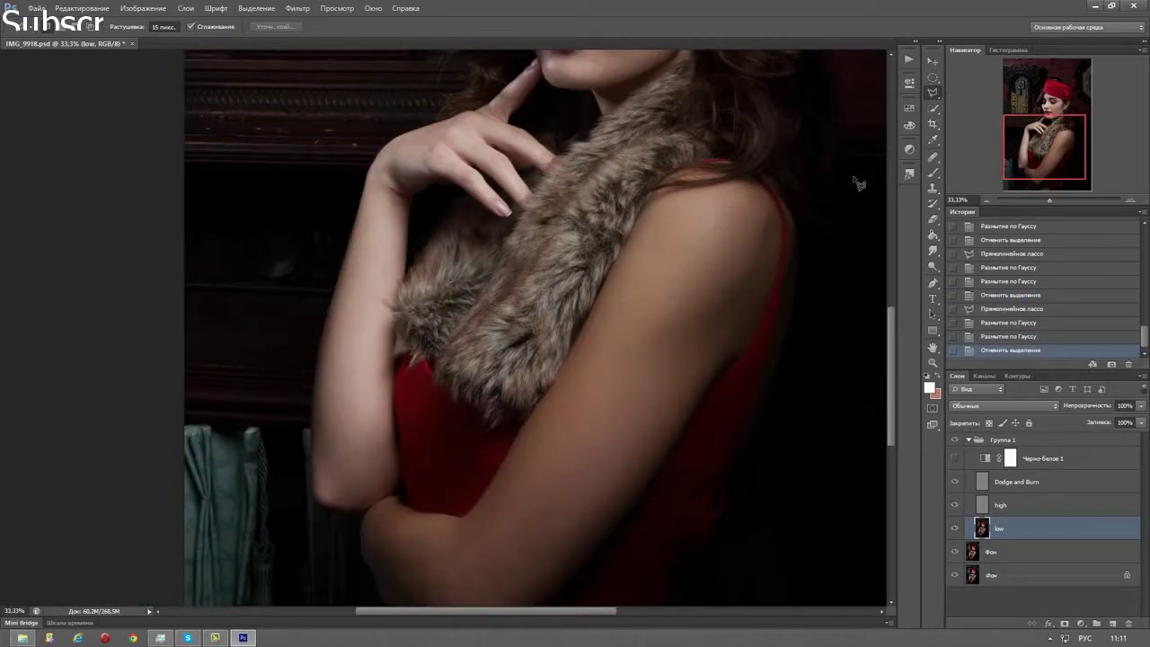
left_click(374, 178)
left_click(328, 328)
left_click(312, 490)
left_click(346, 507)
left_click(390, 493)
left_click(391, 316)
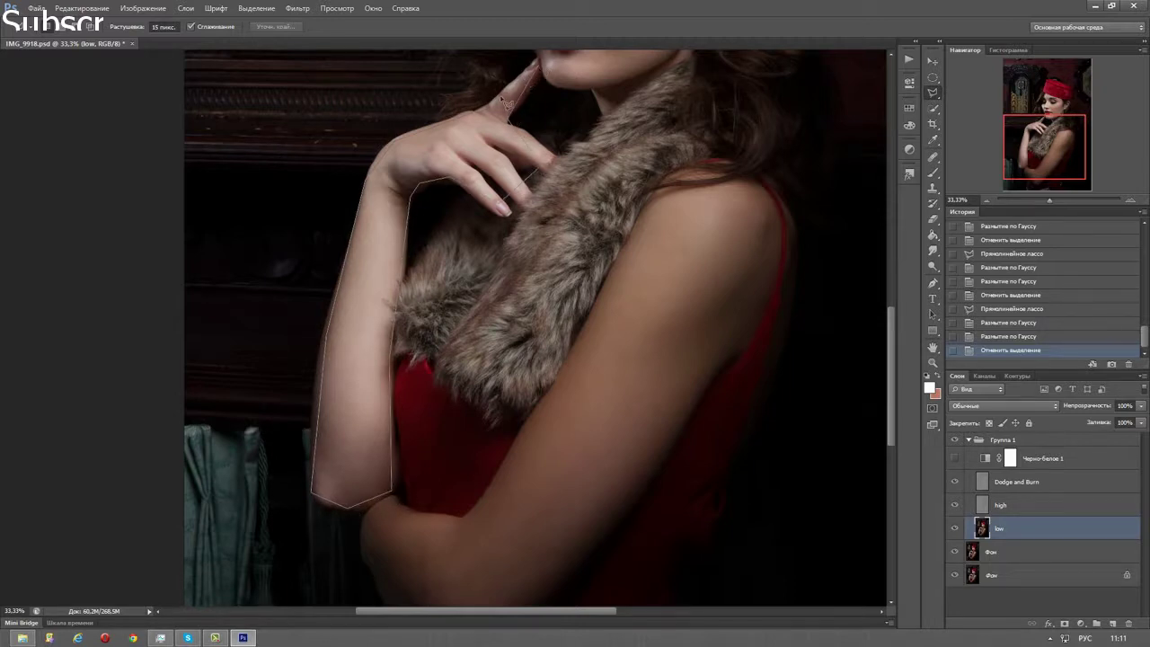
left_click(297, 8)
left_click(1011, 295)
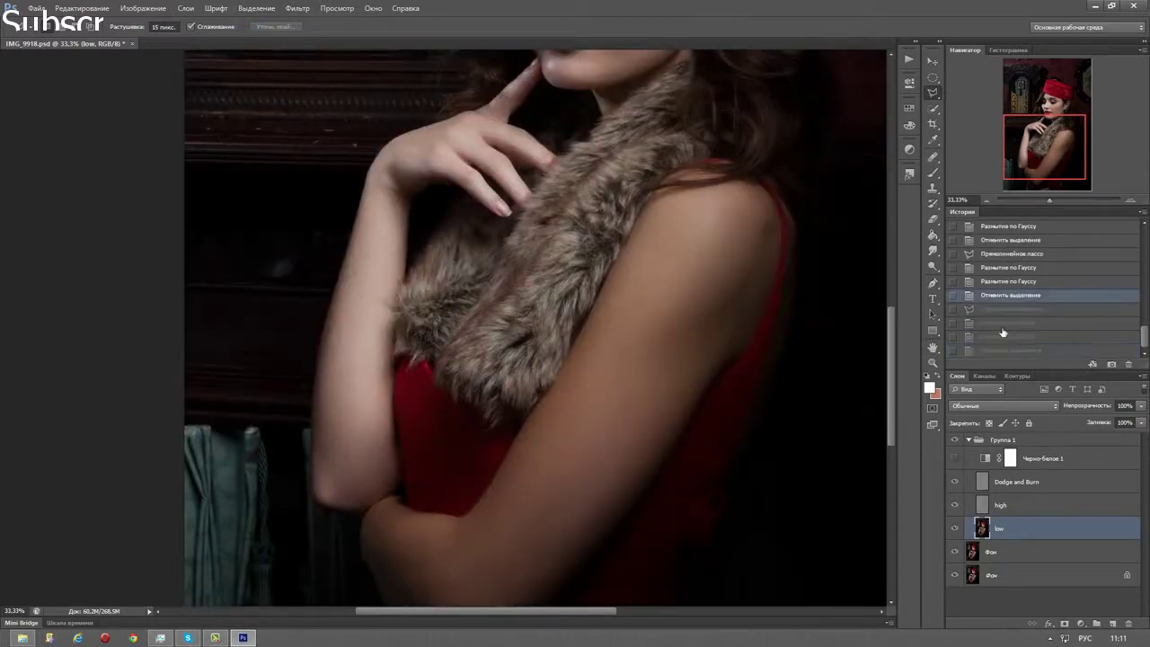
left_click(988, 349)
left_click(981, 196)
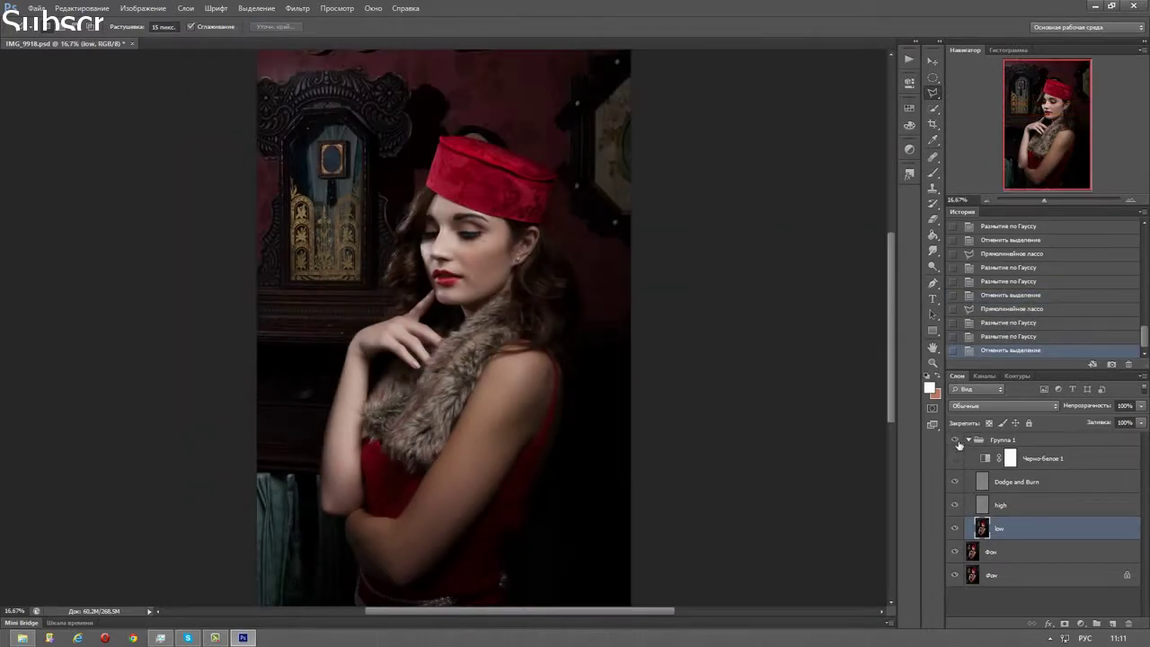
- Merge Группа 1 into a single layer, then merge it down into the photo
left_click(969, 440)
right_click(955, 439)
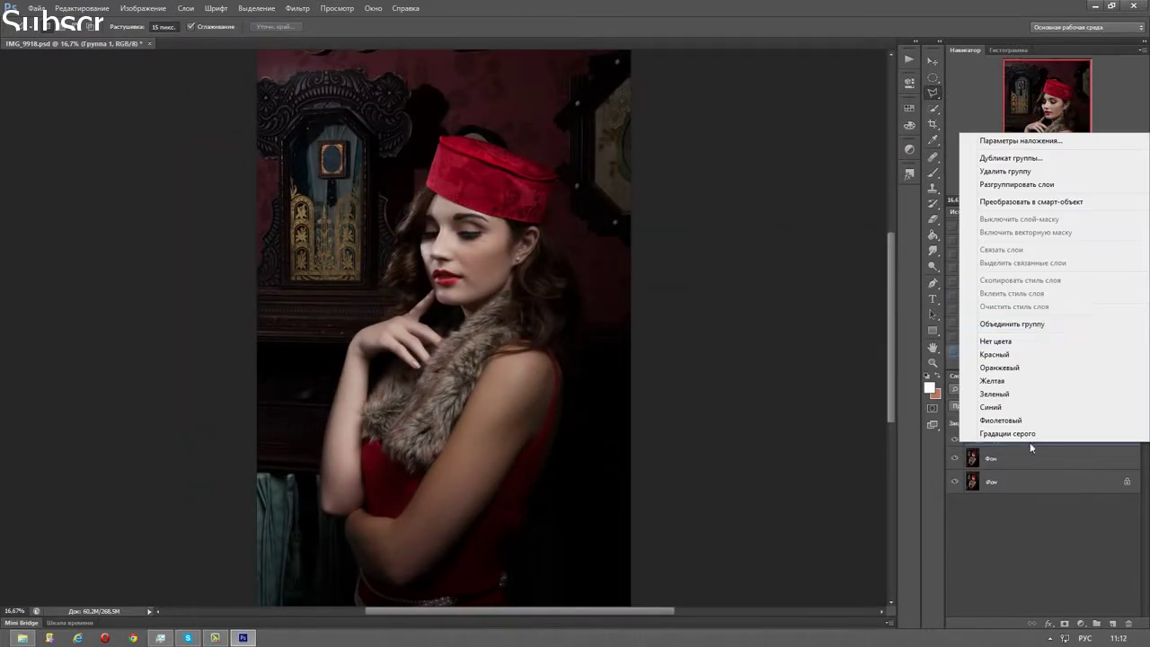
left_click(997, 329)
right_click(988, 443)
left_click(997, 303)
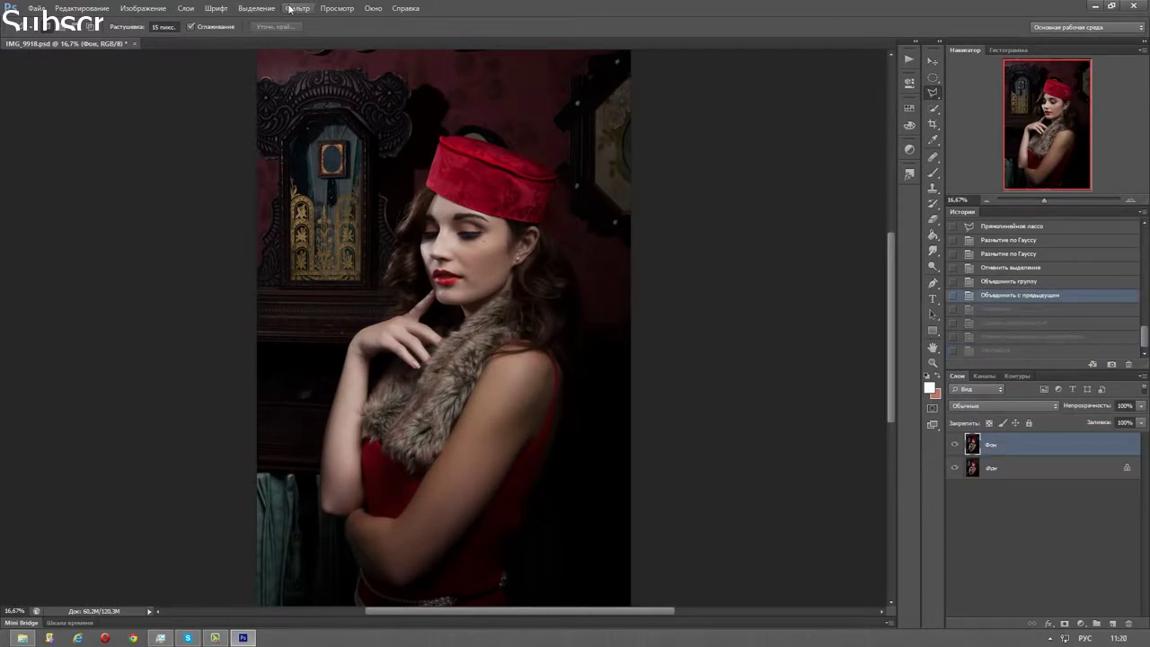
- Apply Portraiture skin smoothing, compare with and without it, and select Фон копия
left_click(297, 8)
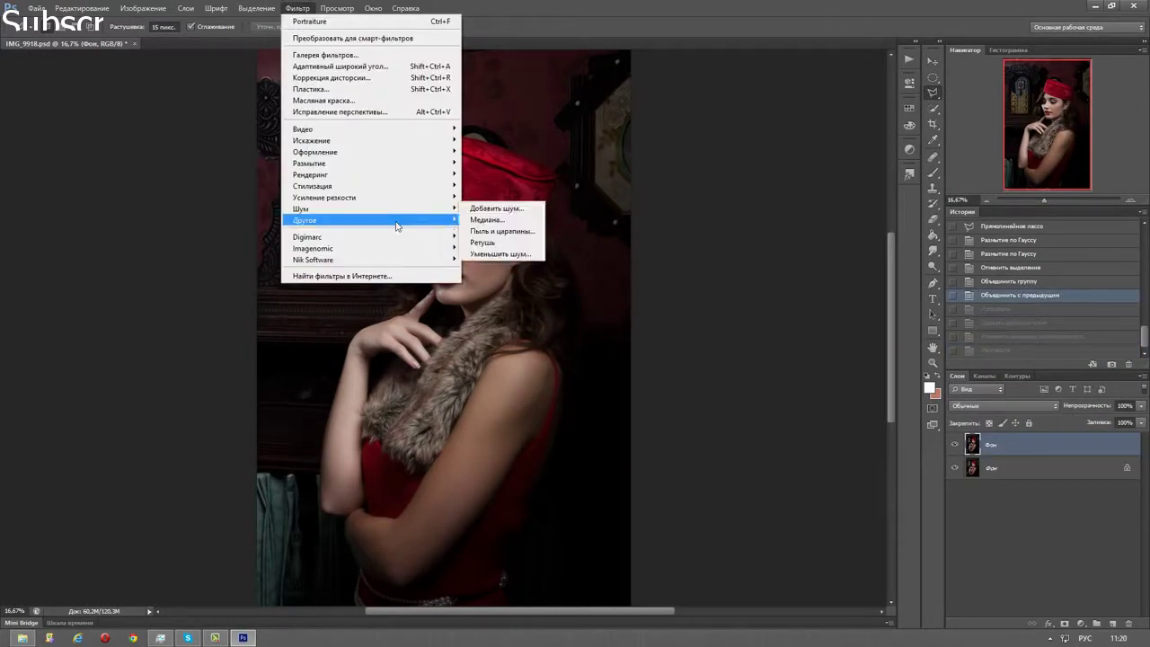
left_click(469, 247)
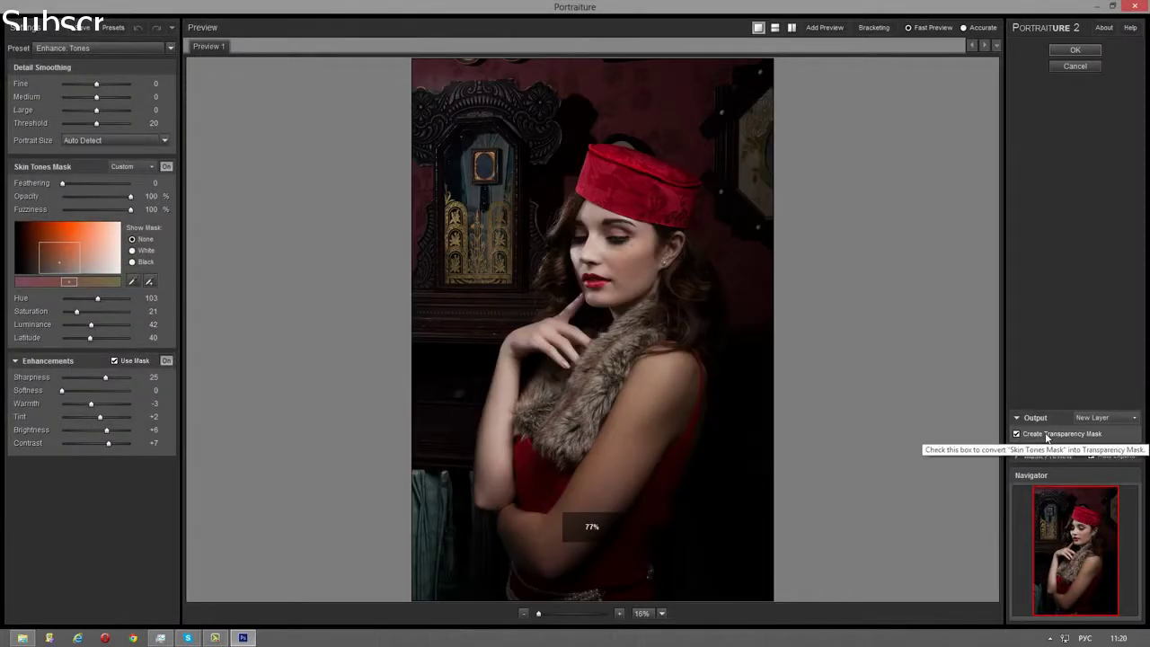
left_click(1074, 49)
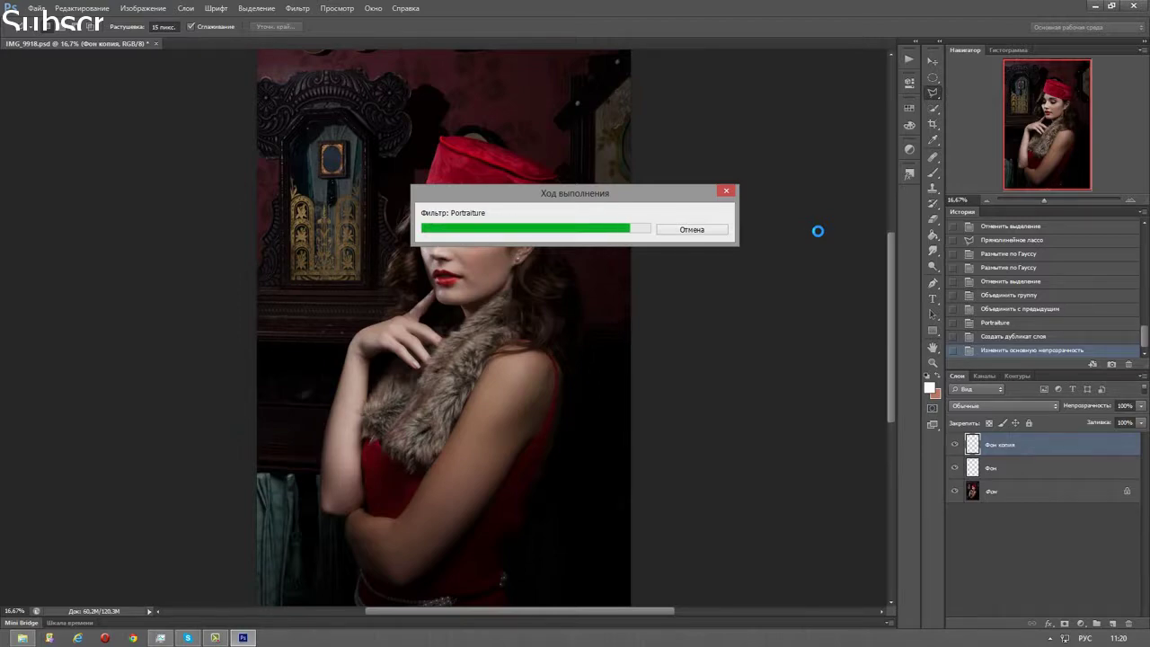
left_click(956, 446, "alt")
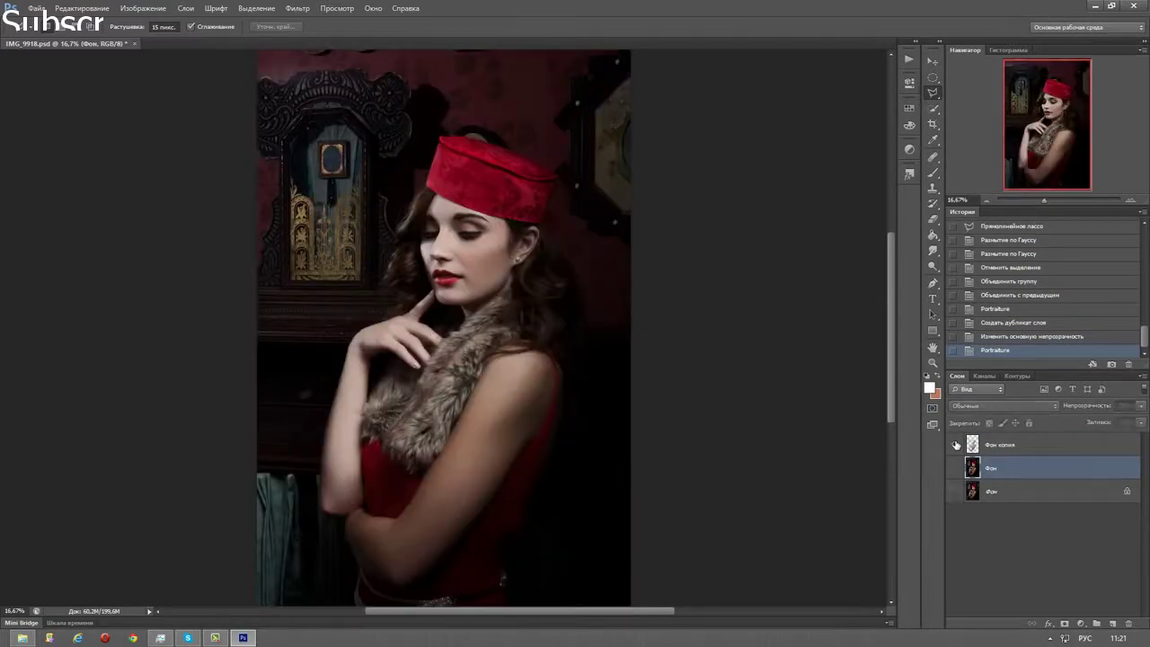
left_click(956, 446, "alt")
left_click(956, 445, "alt")
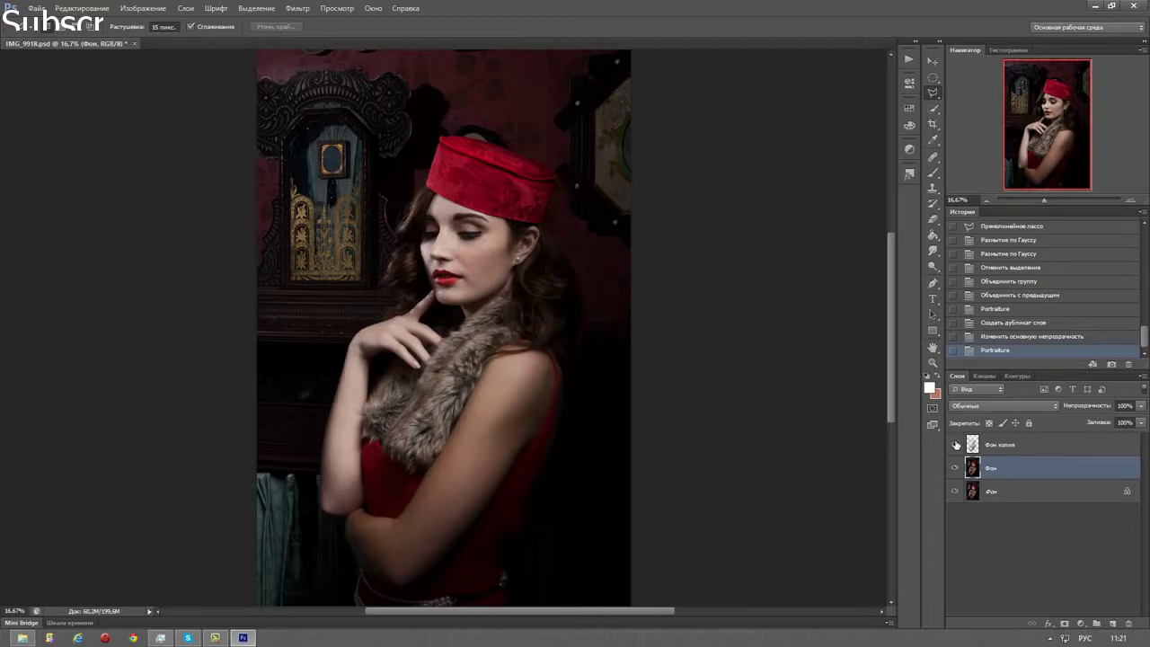
left_click(1021, 443)
- Merge Фон копия down and apply Color Efex Pro 4 Cross Processing toning
right_click(1021, 443)
left_click(1033, 290)
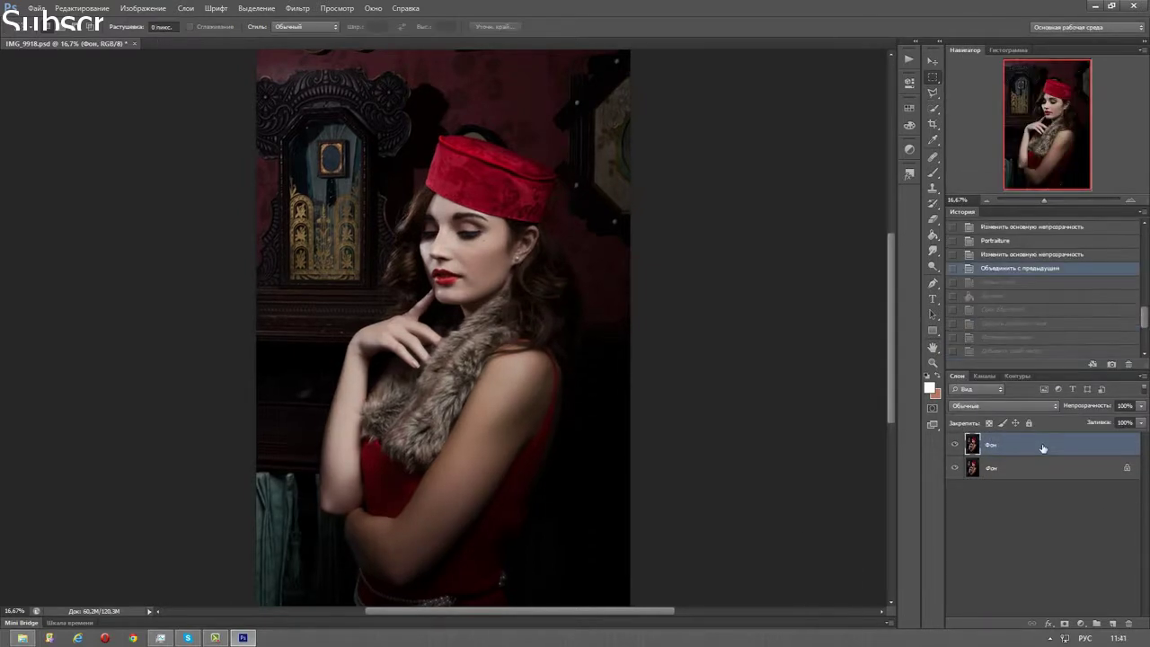
left_click(298, 8)
mouse_move(312, 259)
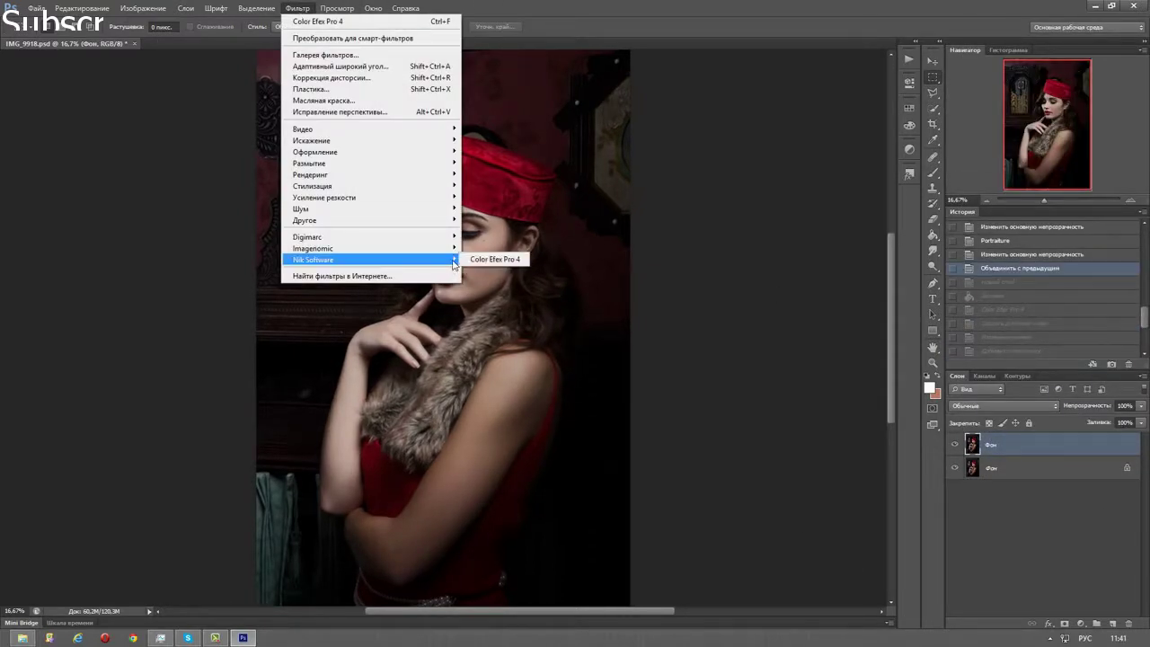
left_click(493, 260)
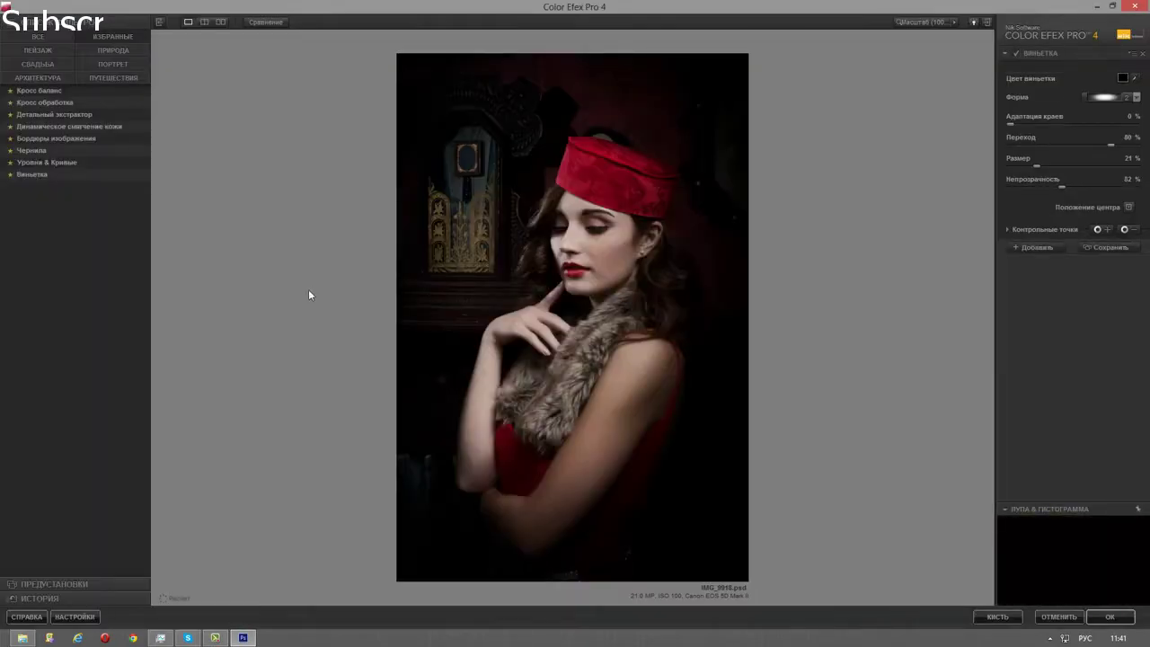
left_click(1136, 78)
left_click(1098, 269)
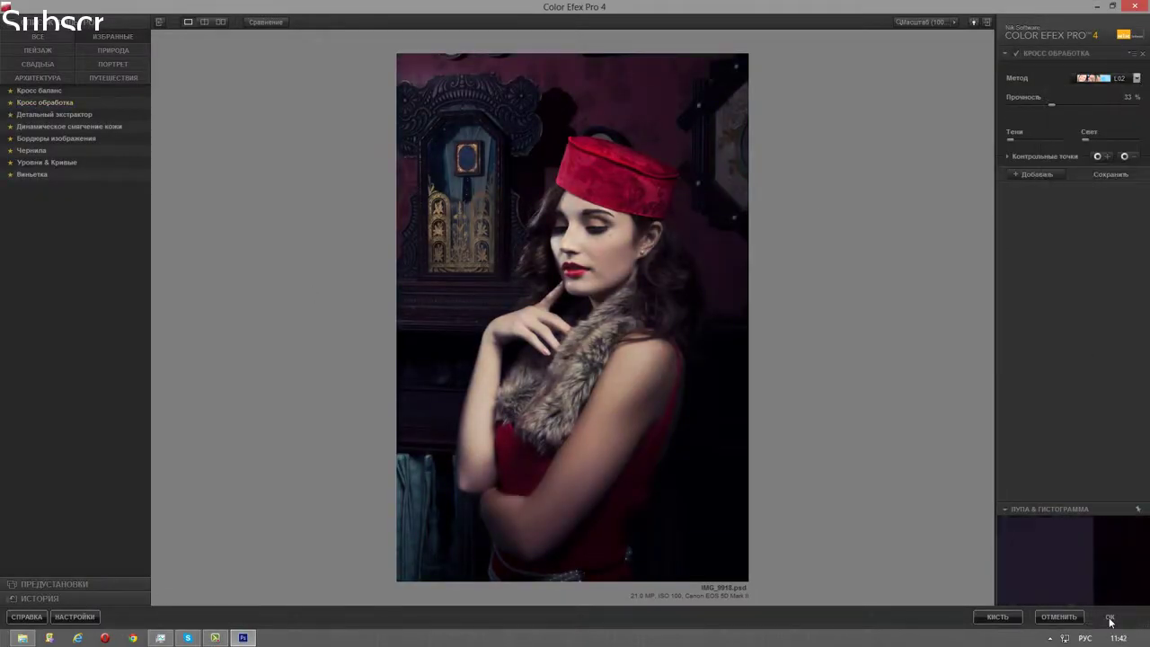
left_click(1109, 616)
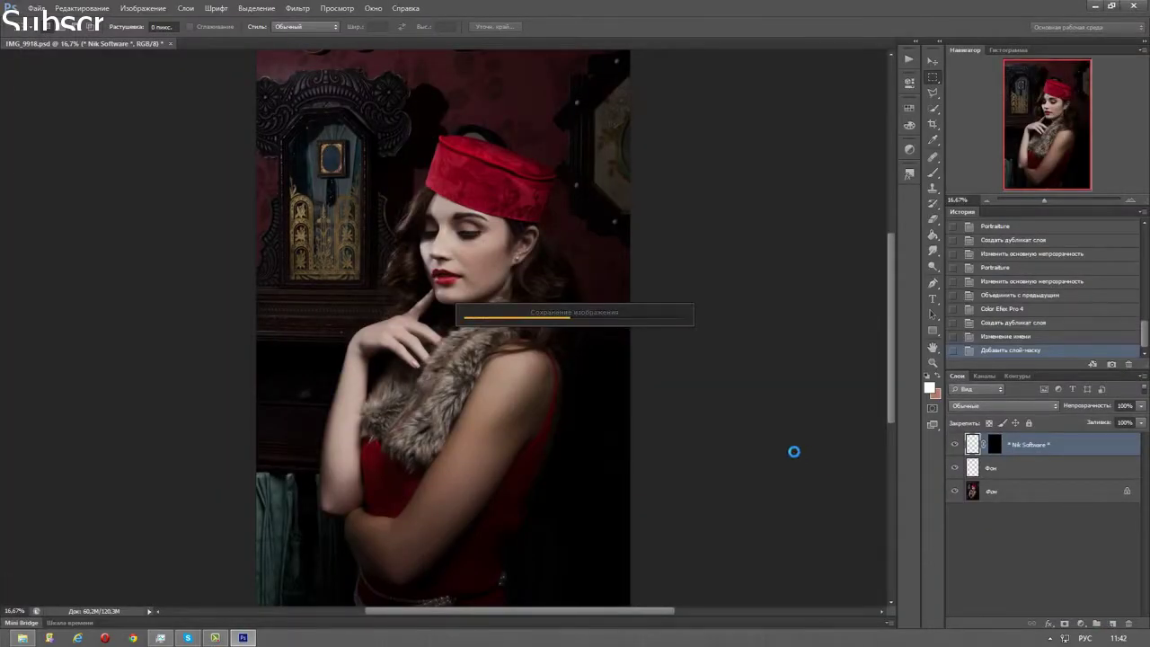
- Add a new layer and fill it white with the Paint Bucket
left_click(1112, 624)
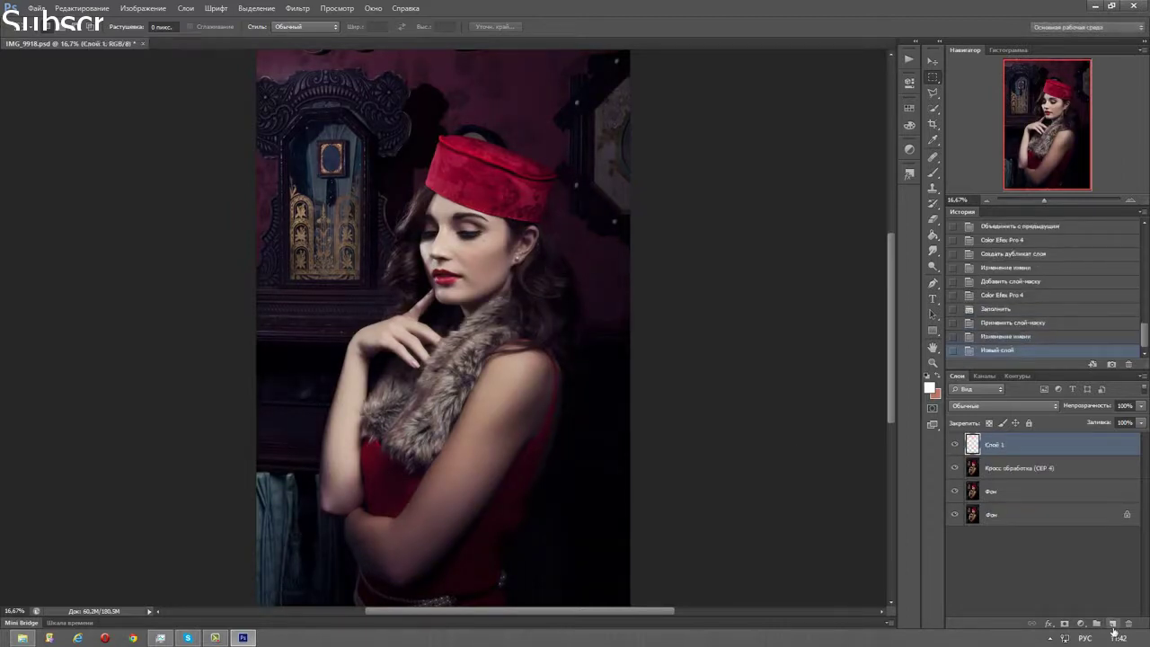
left_click(932, 235)
left_click(541, 203)
- Apply the Color Efex Pro 4 Vignette to the white layer, then delete Слой 1
left_click(297, 8)
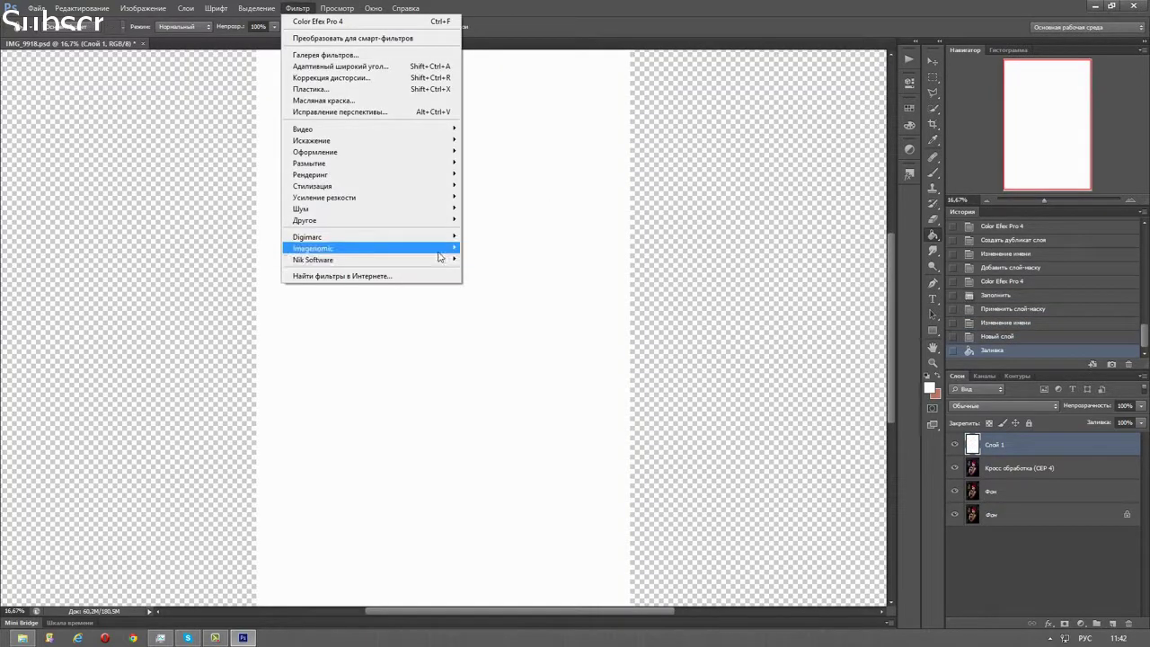
left_click(494, 260)
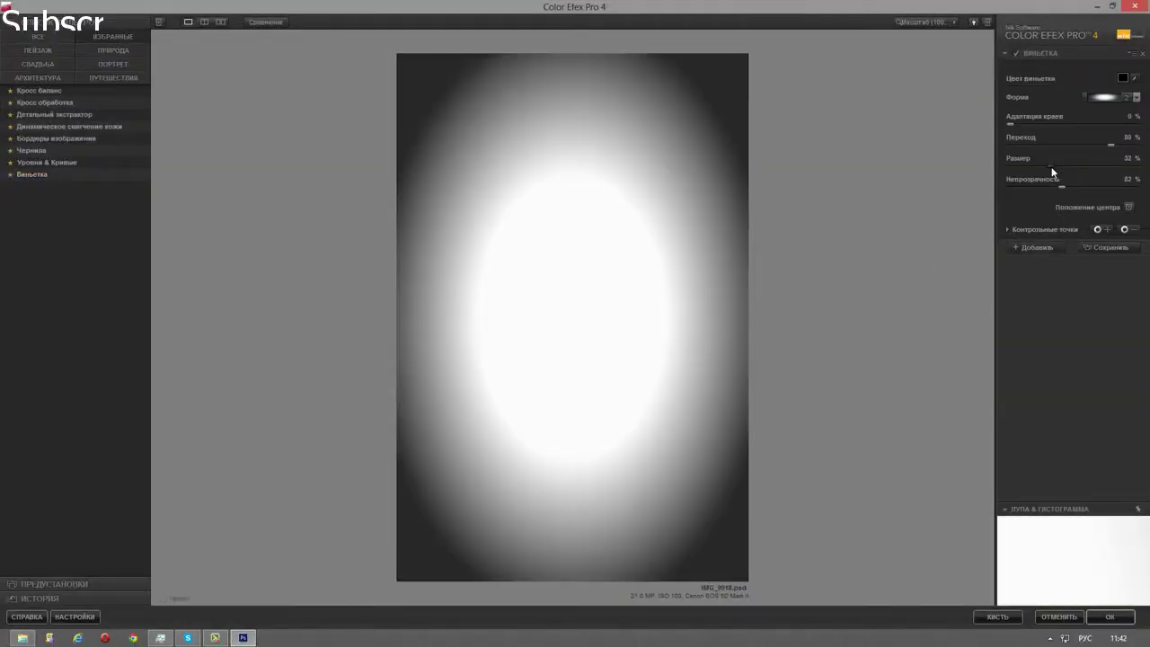
left_click(1109, 616)
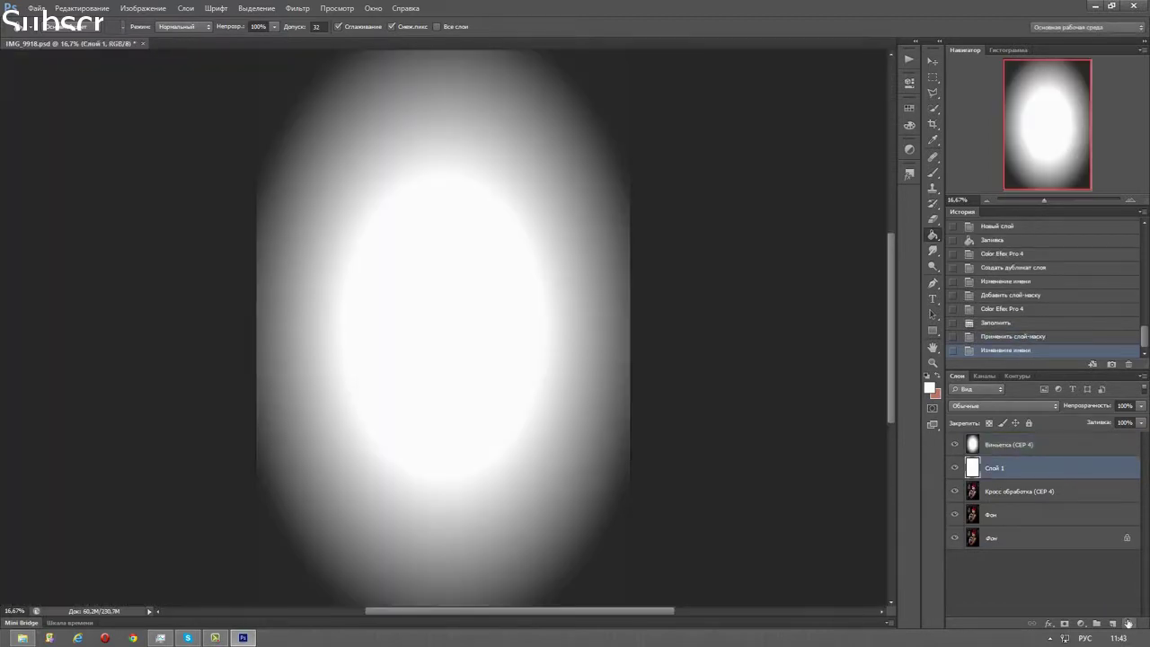
left_click(551, 234)
left_click(986, 199)
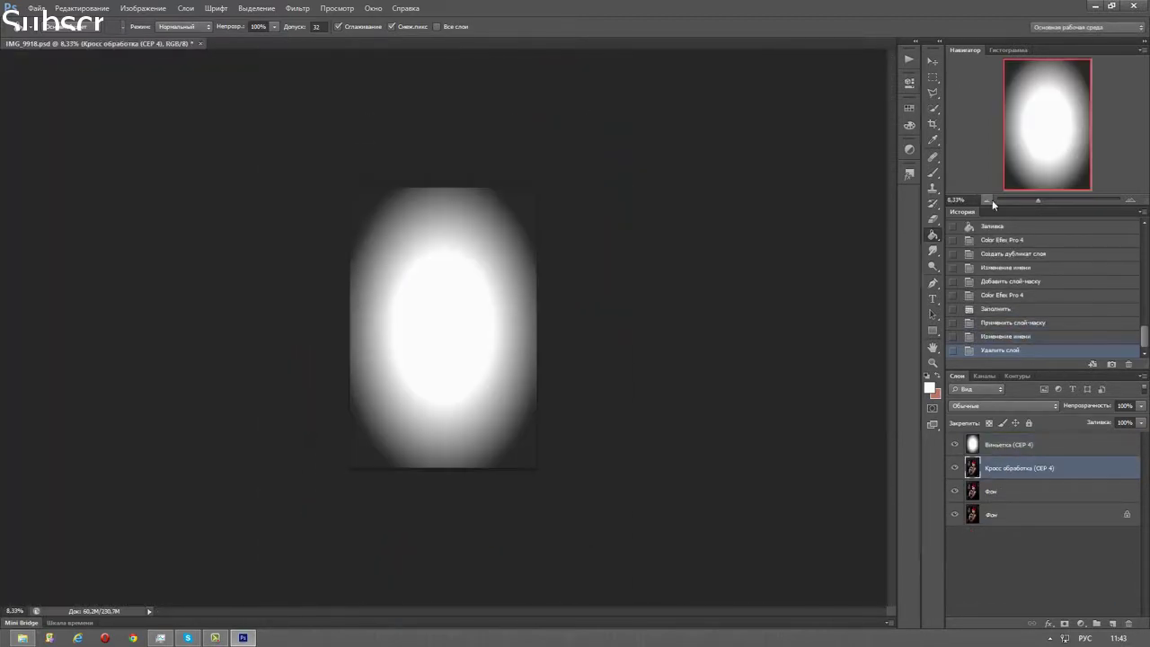
- Select the lower half of the vignette and try scaling it, then cancel
left_click(932, 78)
left_click_drag(593, 513, 312, 362)
left_click(81, 8)
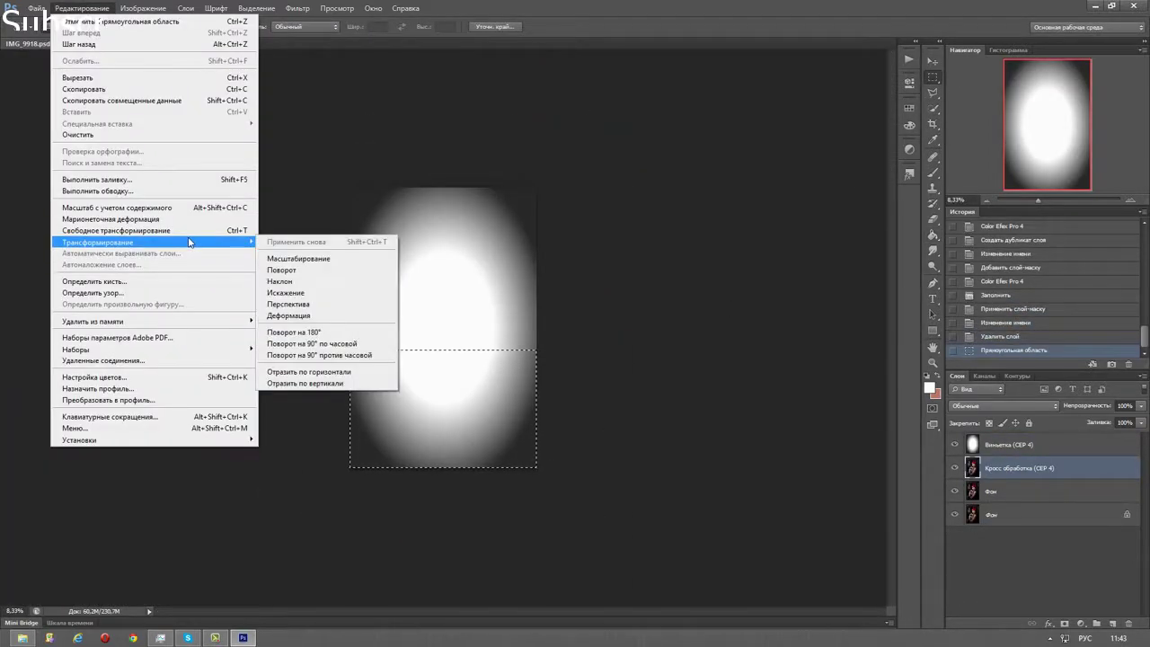
left_click(296, 260)
left_click_drag(443, 468, 442, 533)
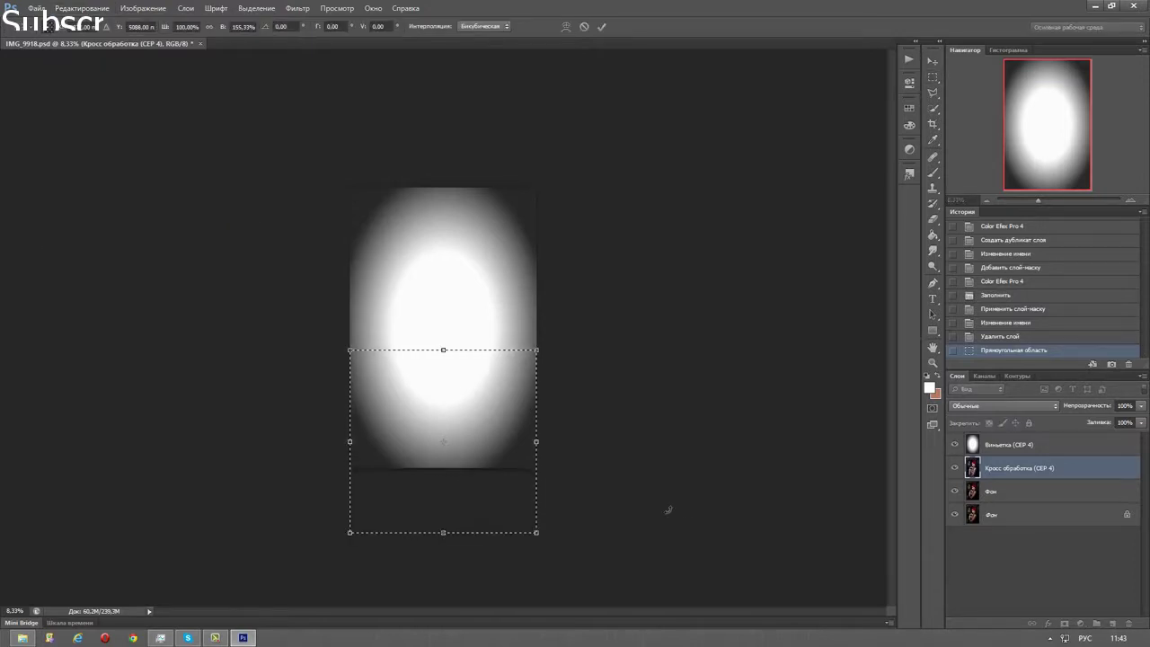
key("Escape")
key("alt+bracketright")
- Stretch the lower vignette half to the canvas bottom and warp its sides outward
left_click(81, 8)
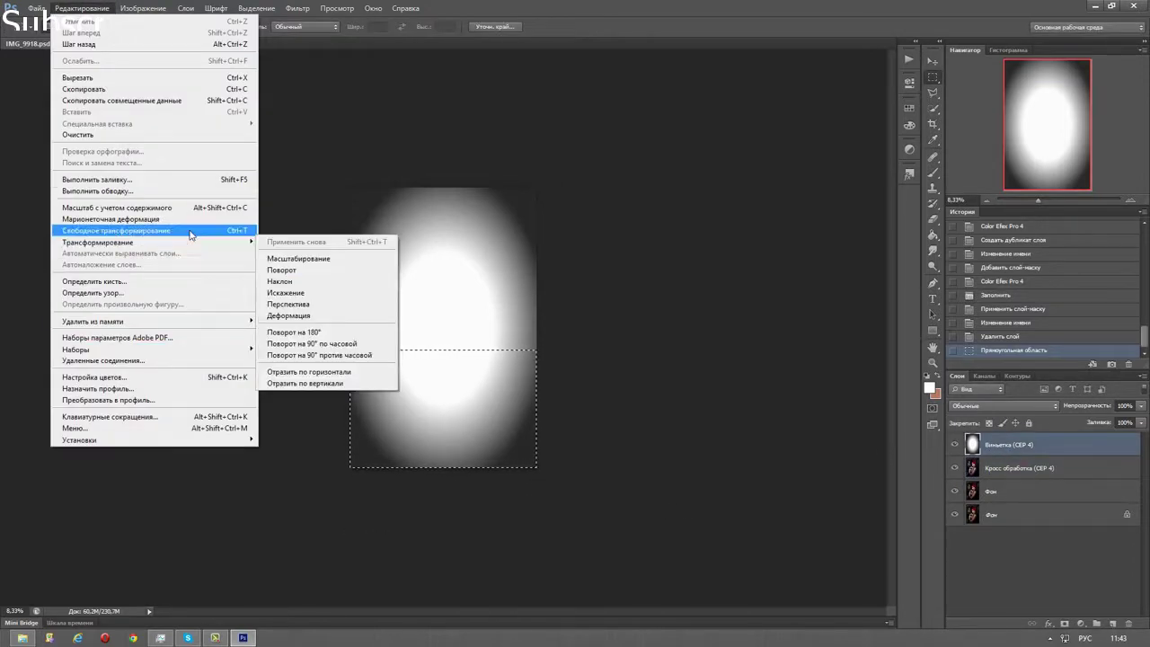
left_click(305, 257)
left_click_drag(443, 468, 449, 550)
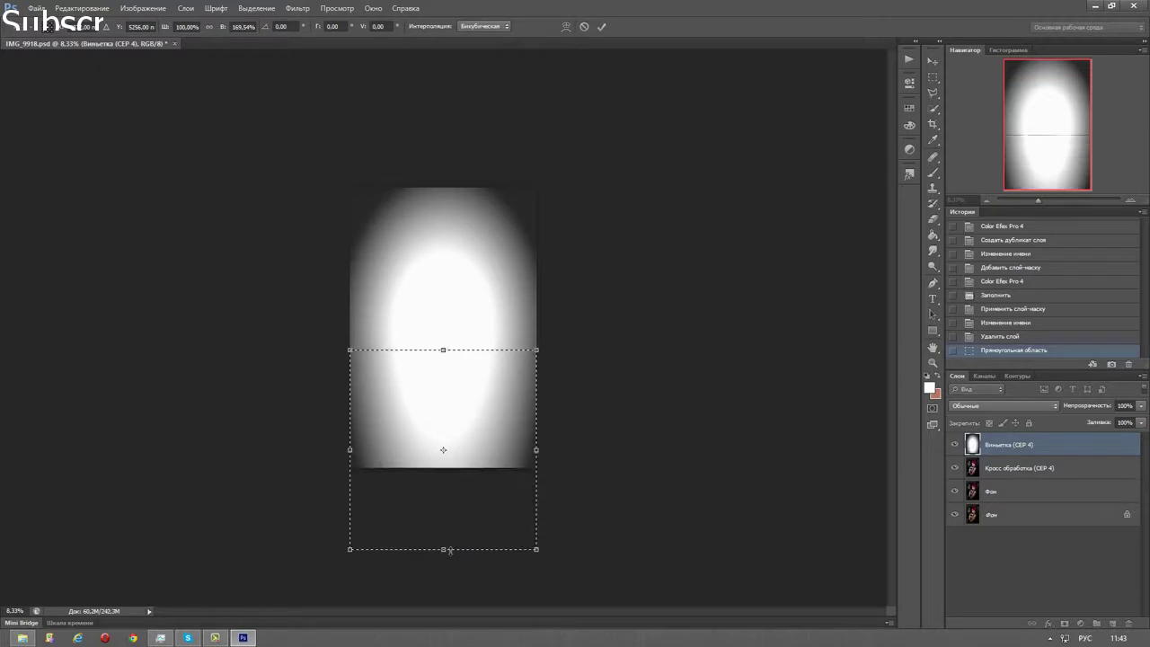
right_click(449, 549)
left_click(481, 485)
left_click_drag(480, 485, 398, 487)
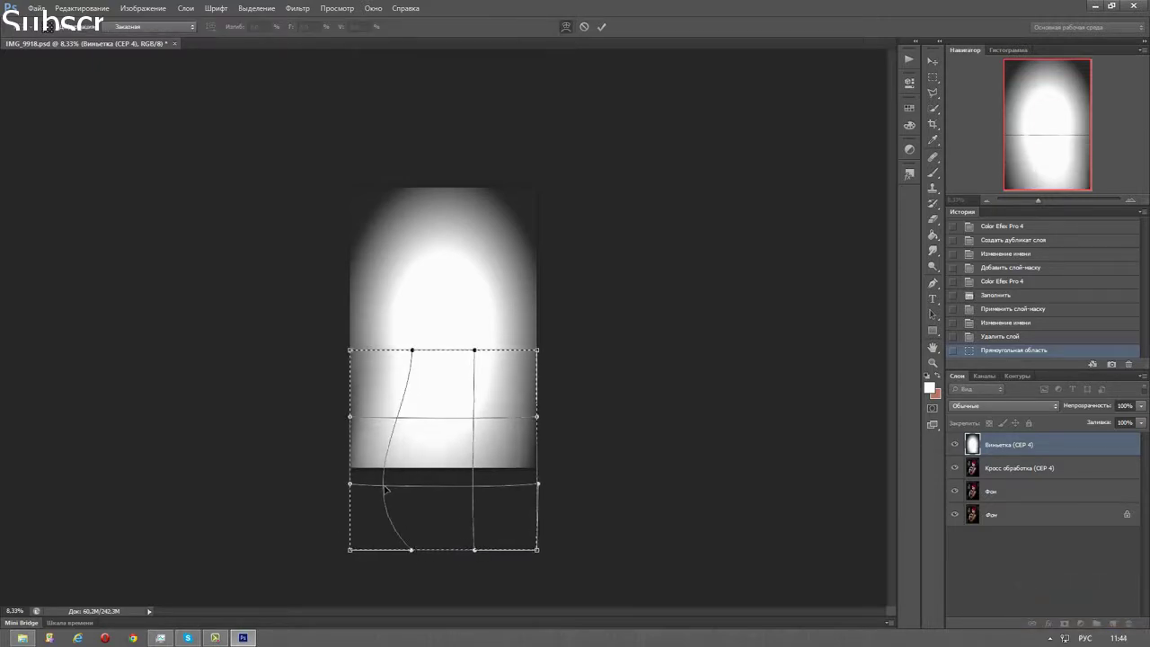
left_click_drag(479, 488, 492, 488)
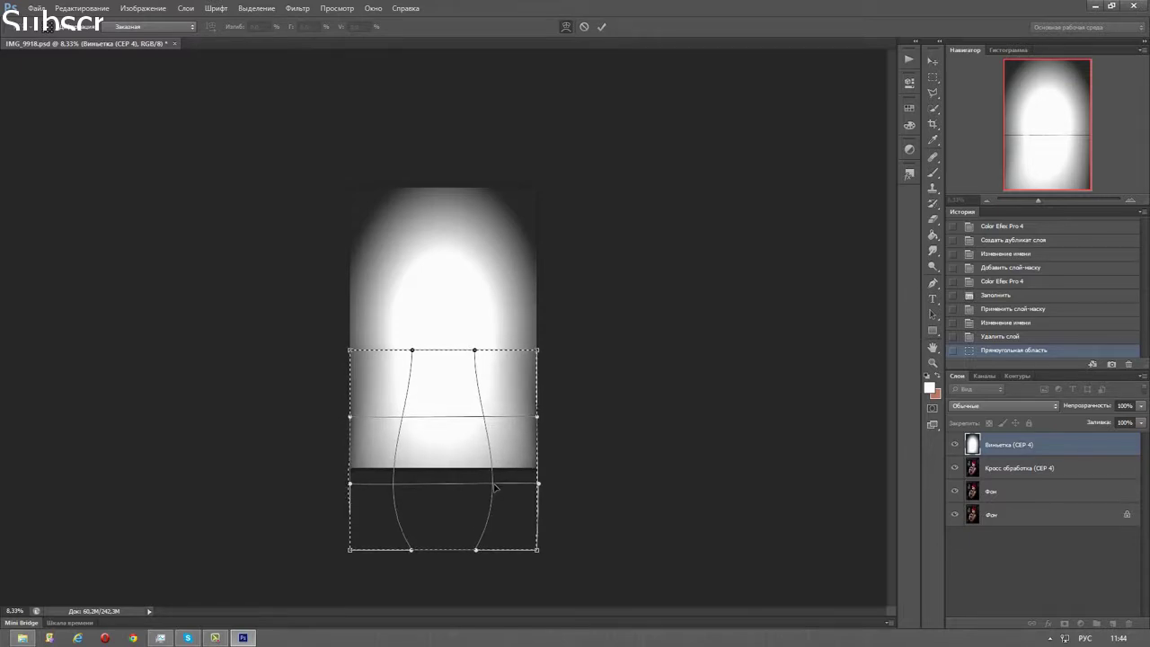
key("Return")
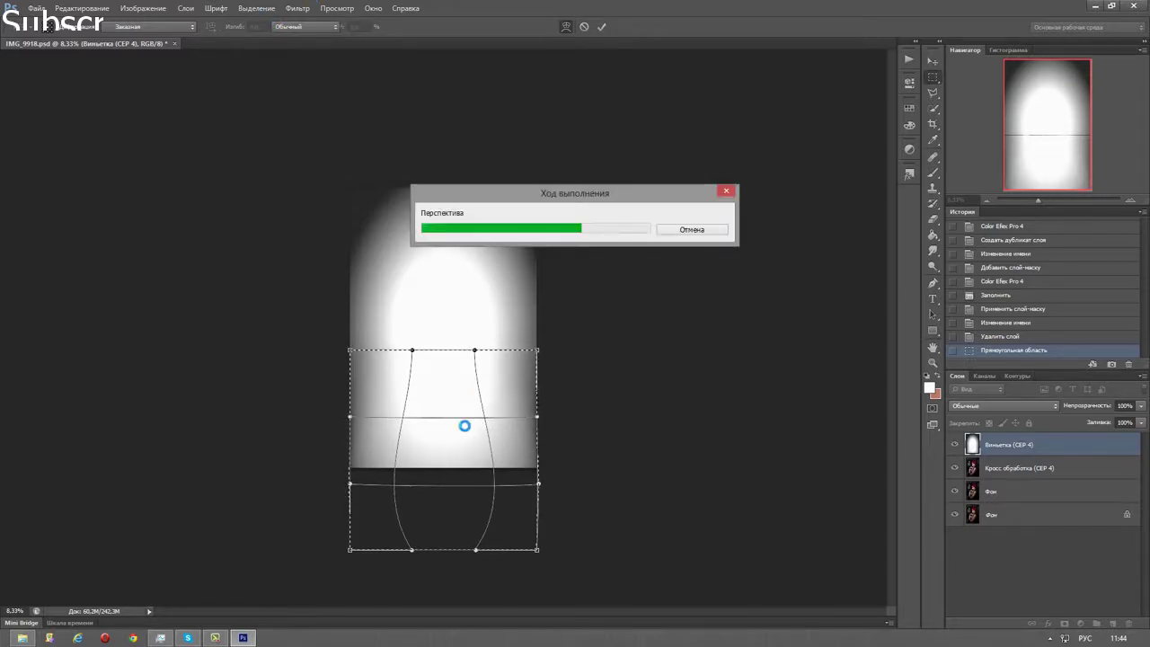
- Clear the selection with Ctrl+D
left_click(263, 15)
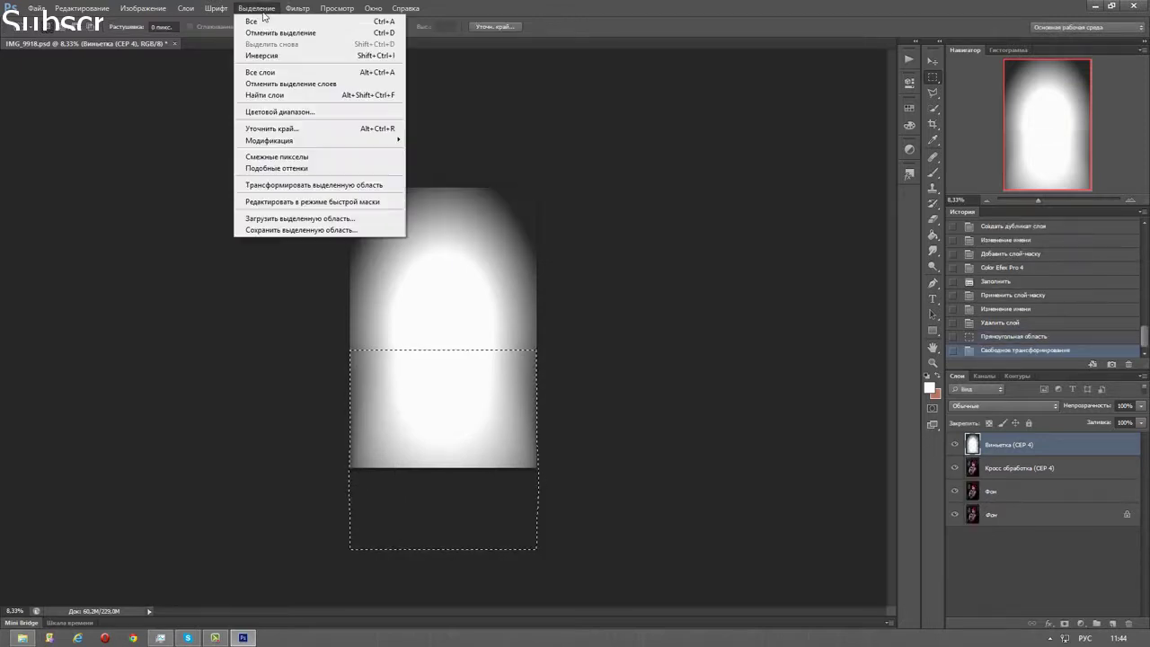
key("Escape")
key("ctrl+d")
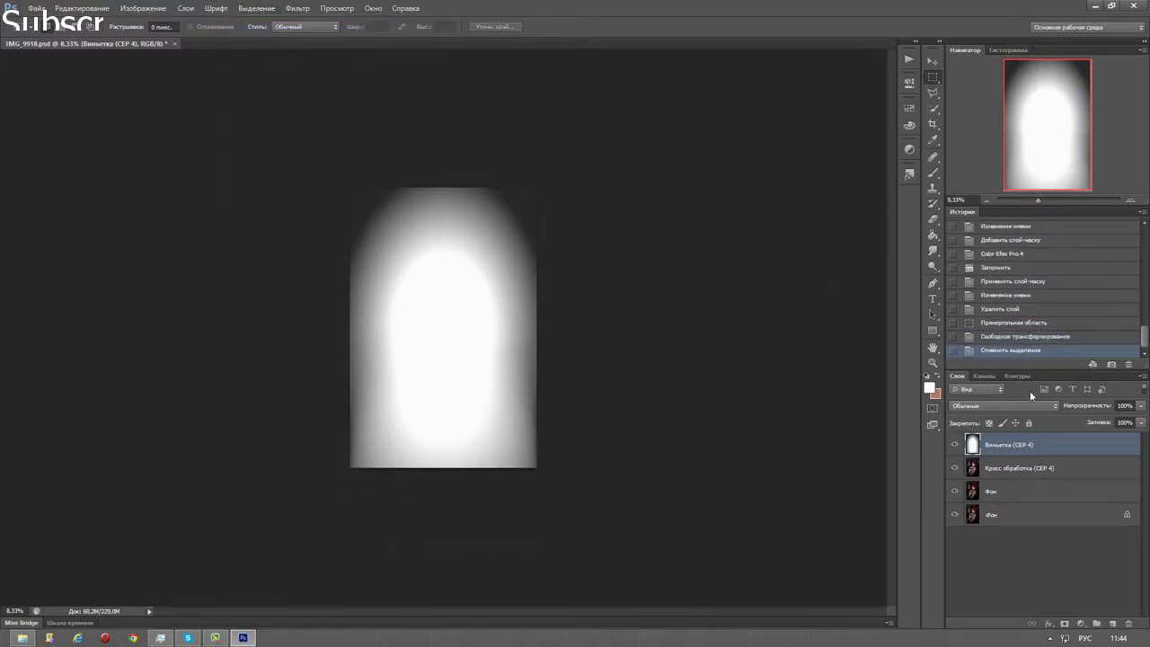
left_click(1011, 404)
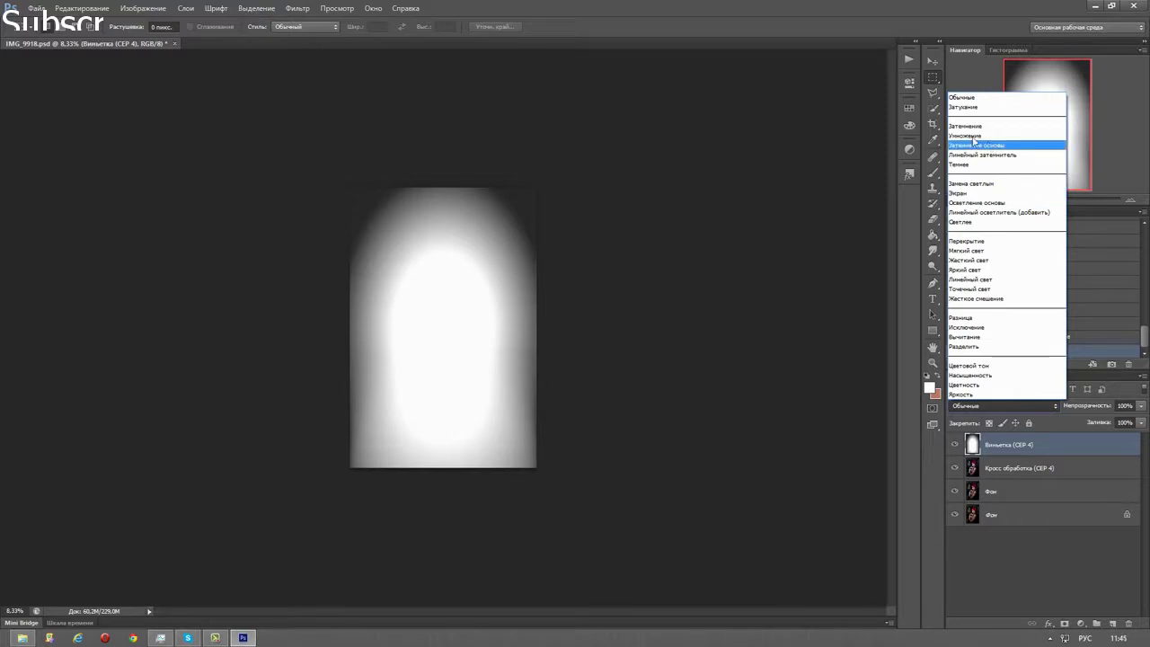
- Set the vignette layer's blend mode to Multiply and zoom in
left_click(983, 136)
key("ctrl+plus")
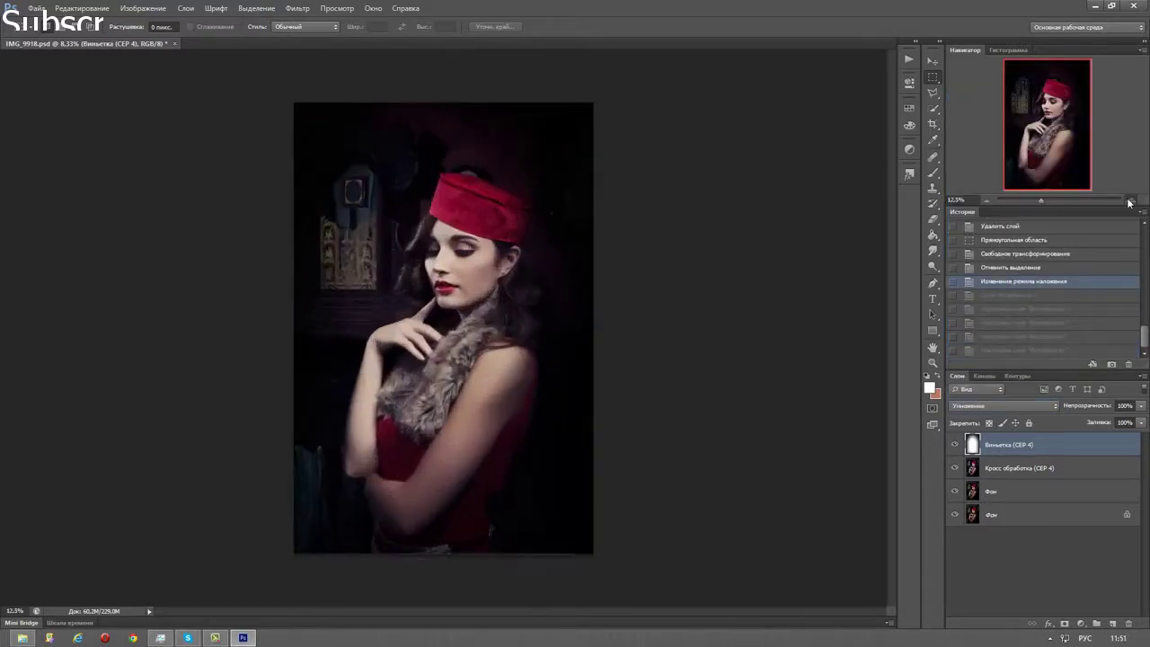
key("ctrl+plus")
- Add a Photo Filter adjustment layer with a different filter preset
left_click(1080, 624)
left_click(1092, 517)
left_click(826, 111)
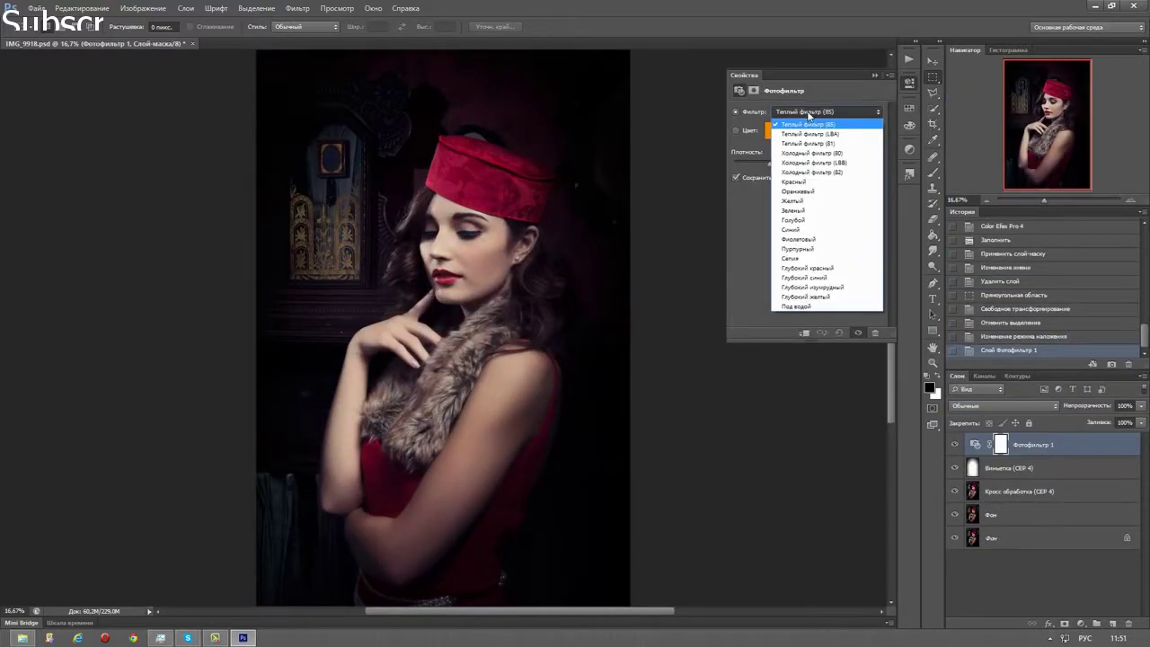
left_click(796, 187)
left_click(907, 86)
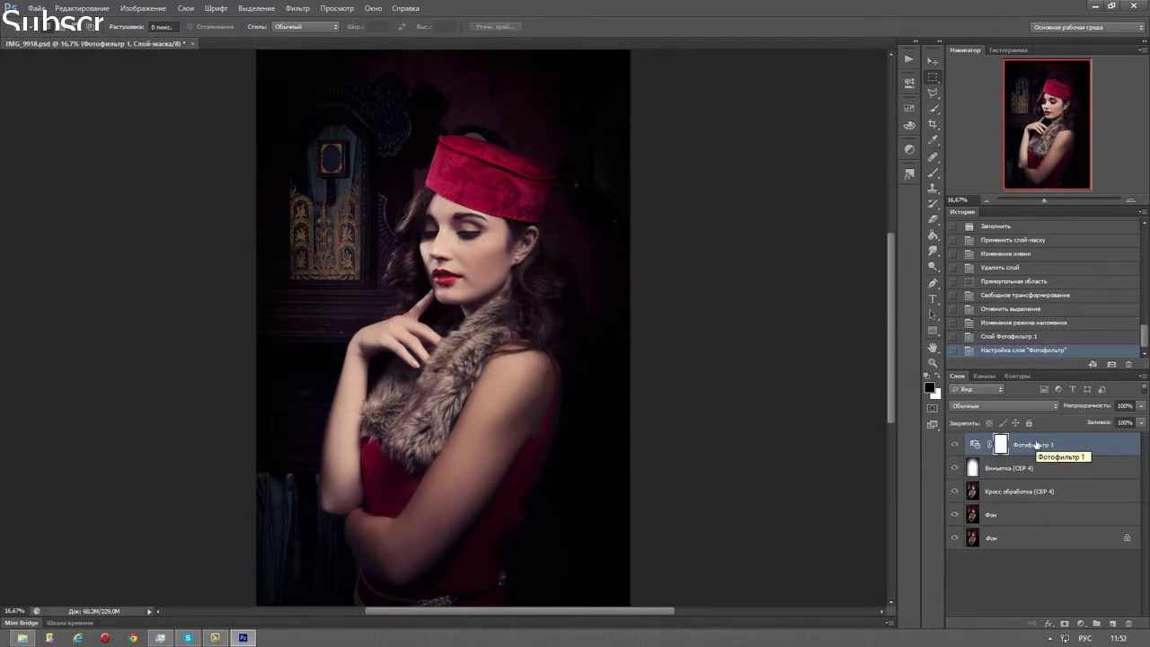
scroll(445, 323, "up", 2)
scroll(445, 323, "up", 2)
scroll(444, 324, "up", 1)
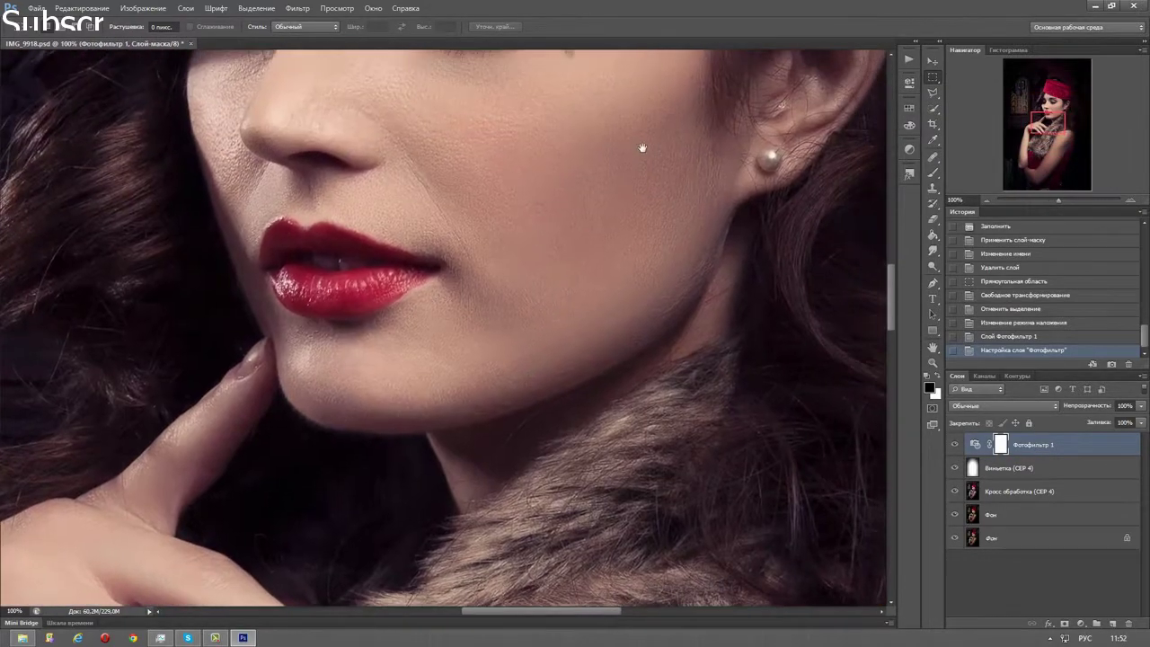
- Heal the blemishes near the ear and on the cheek on Кросс обработка (CEP 4)
left_click_drag(642, 148, 637, 317)
key("j")
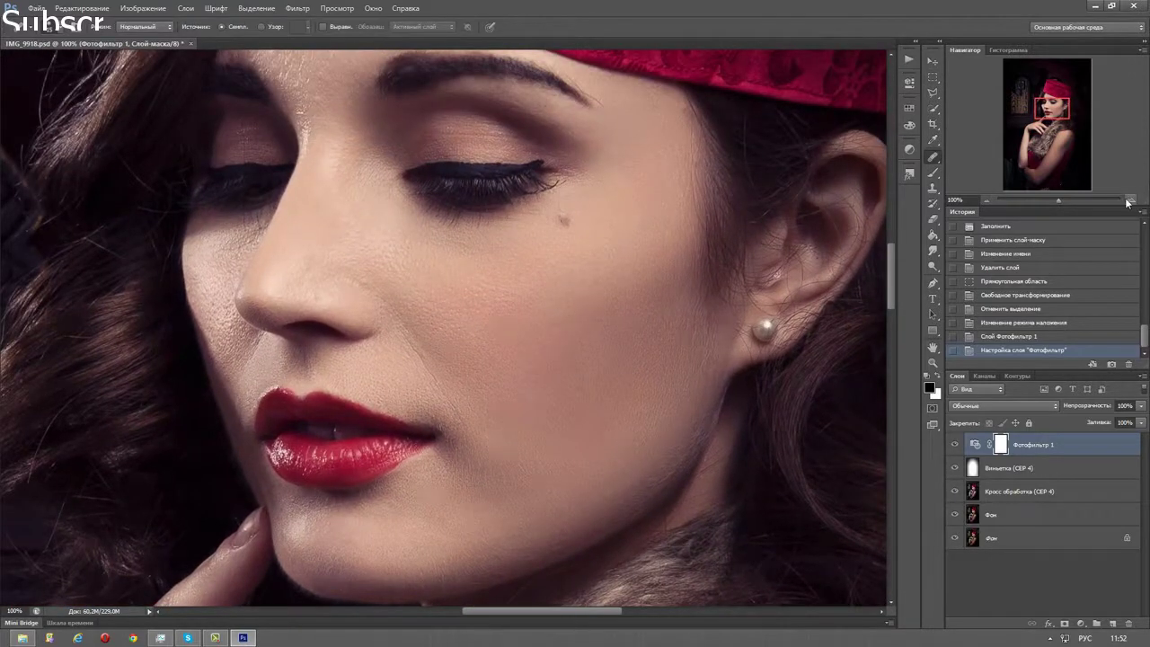
scroll(556, 236, "up", 1)
scroll(557, 236, "right", 3)
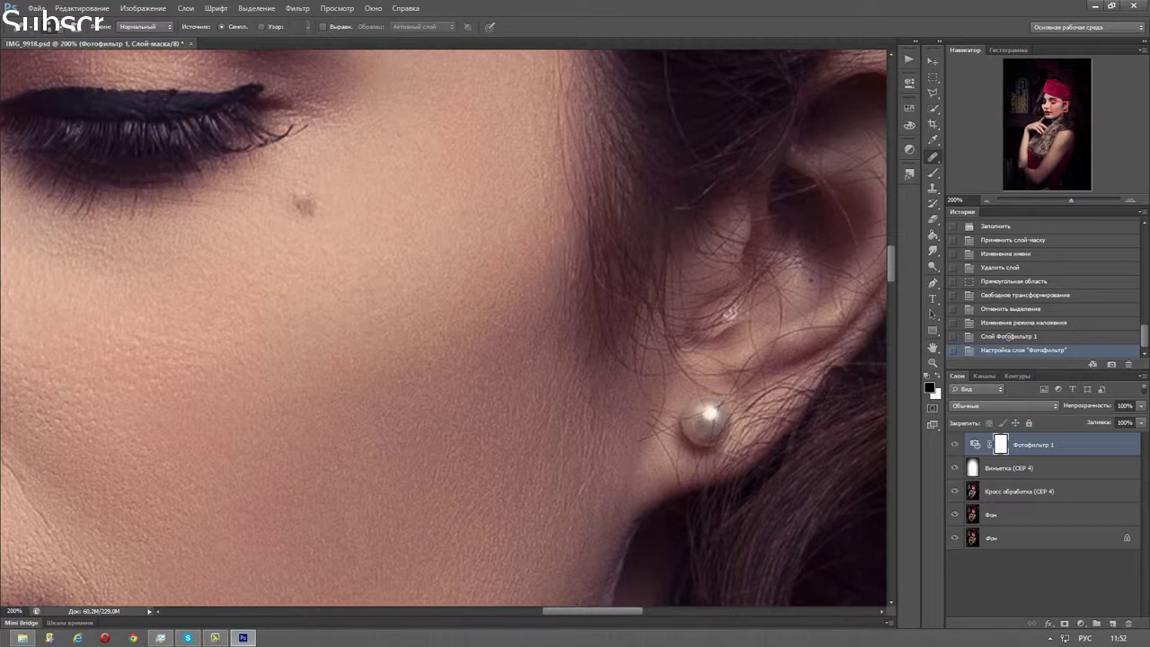
scroll(1009, 336, "down", 1)
left_click(1050, 493)
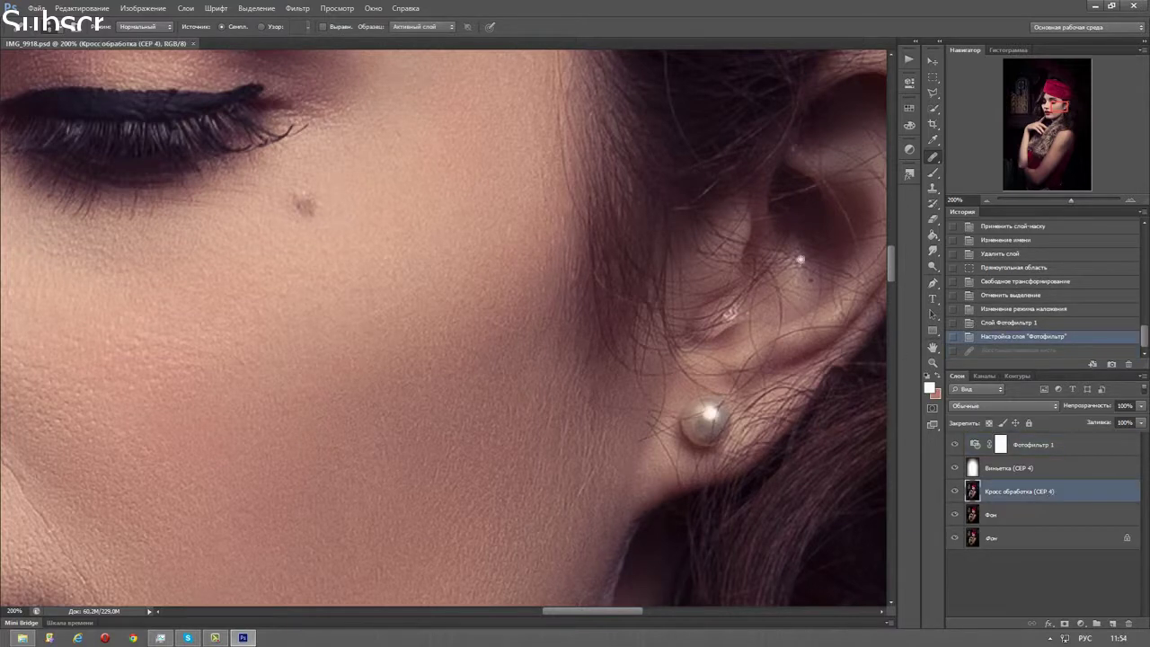
left_click(810, 280)
left_click(810, 281)
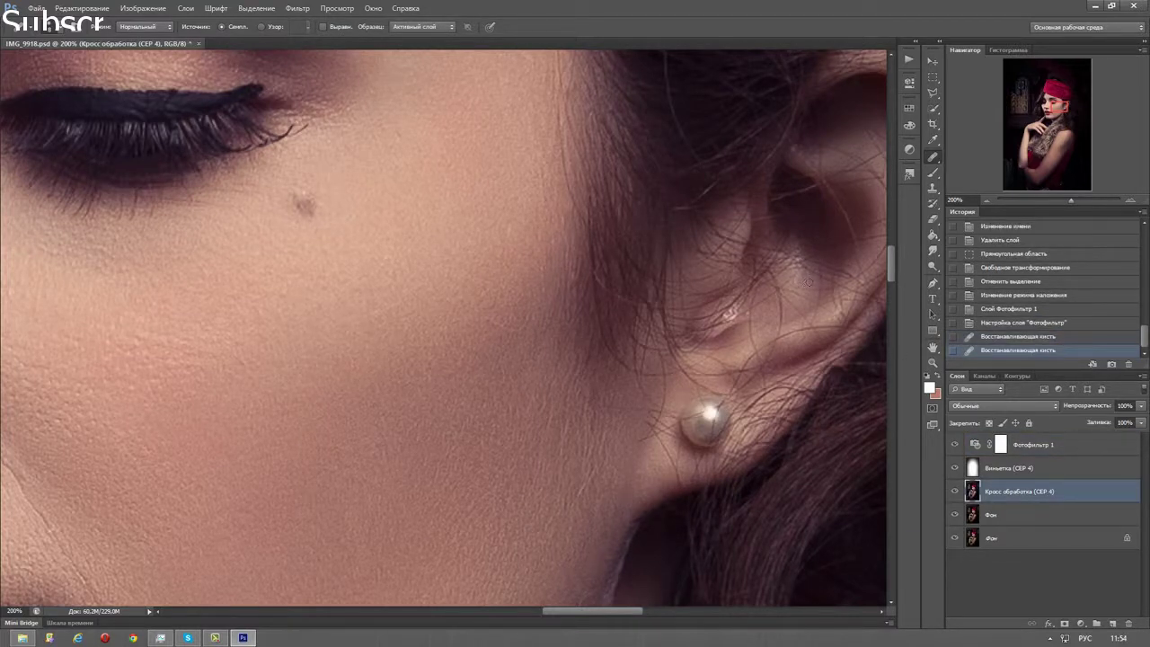
left_click(793, 290)
scroll(515, 278, "left", 3)
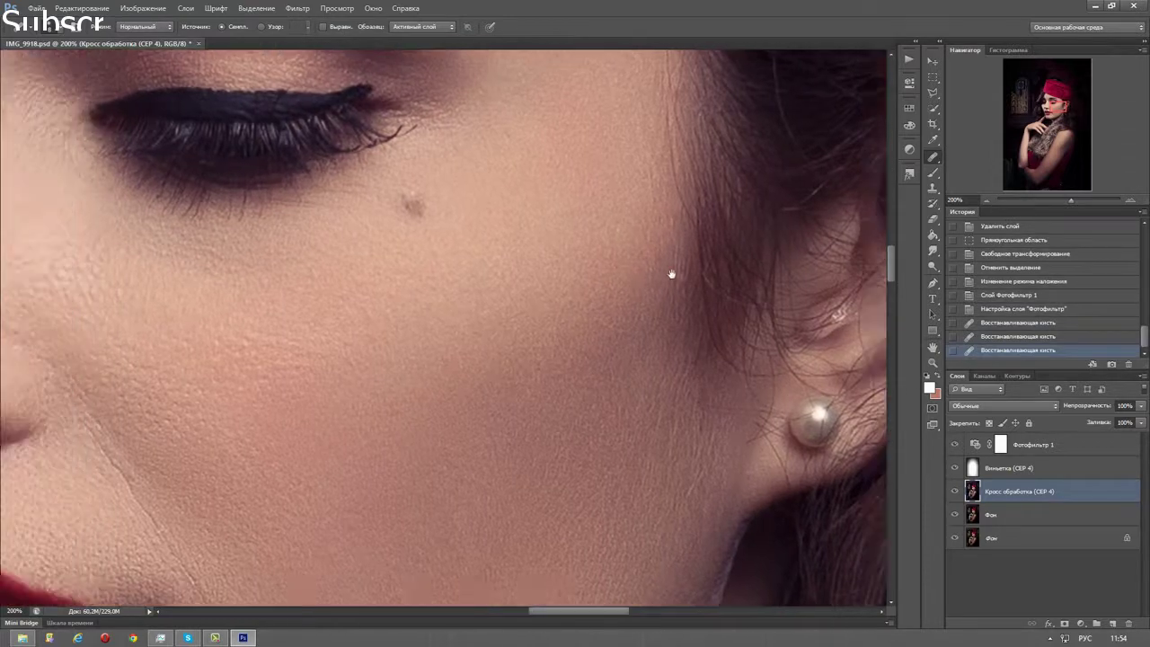
scroll(673, 272, "left", 3)
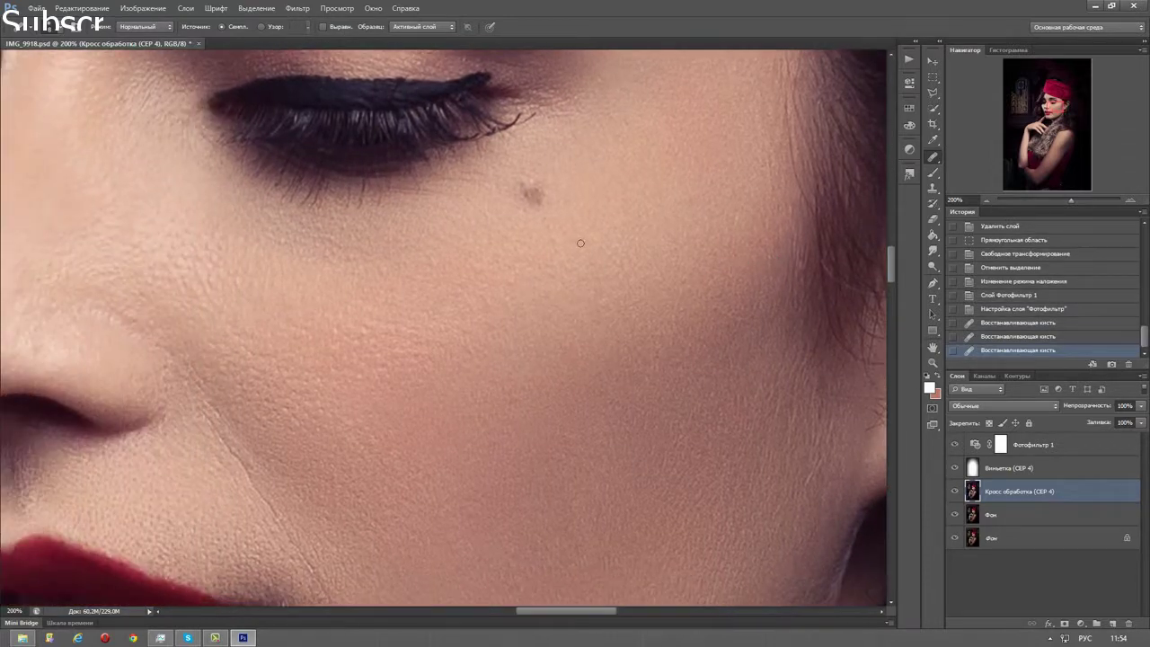
left_click(120, 106)
left_click(165, 176)
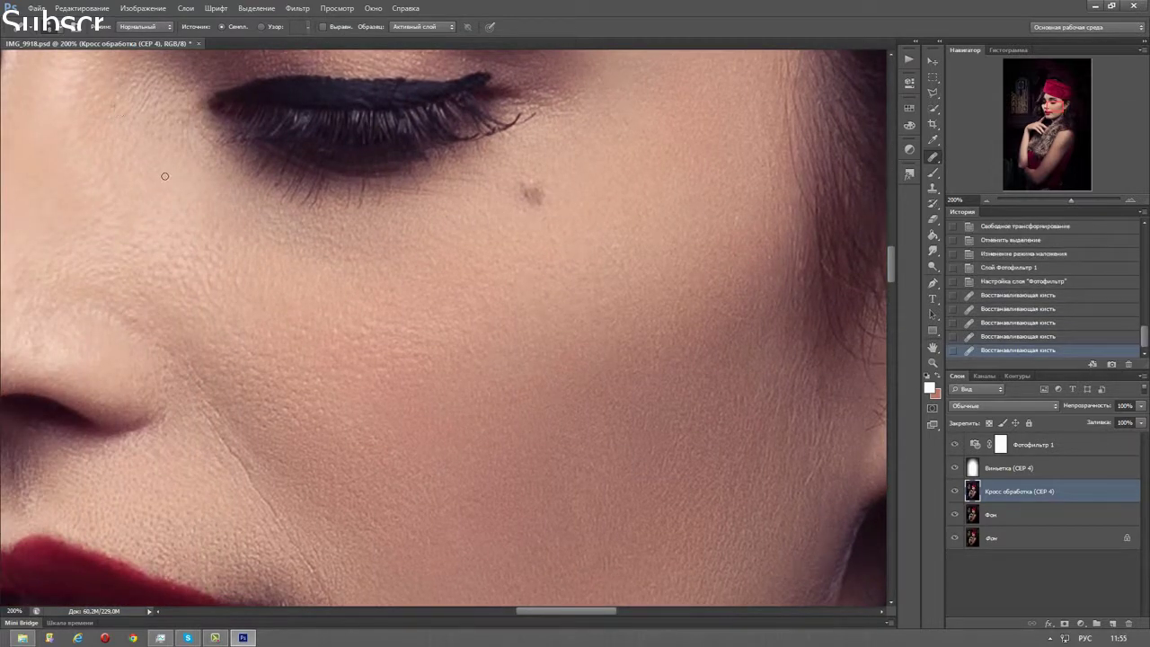
- Darken the mole below the eye into a beauty mark with a black 10% brush
left_click(931, 177)
left_click(909, 109)
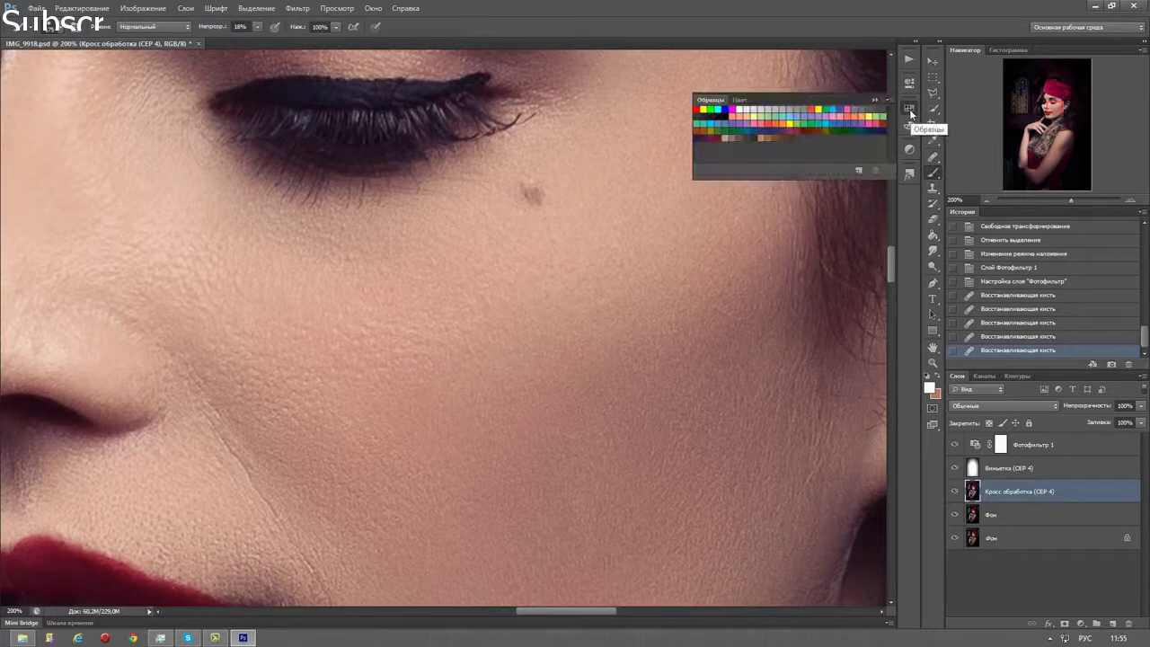
left_click(725, 115)
left_click(256, 29)
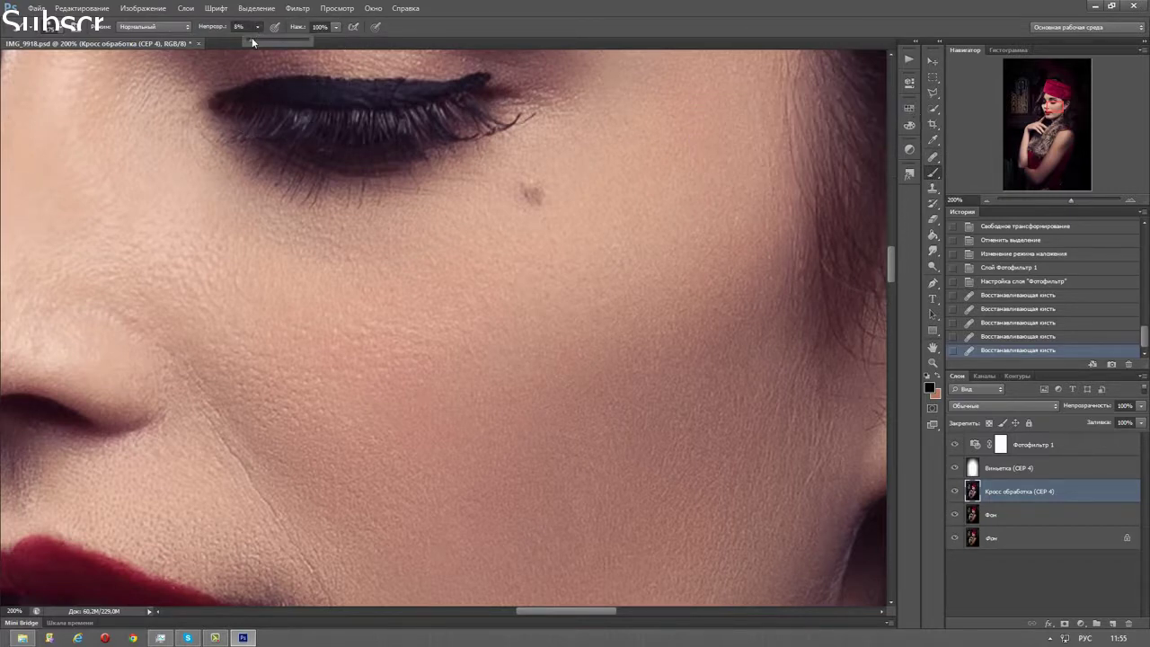
key("bracketleft")
key("bracketleft")
key("bracketleft")
key("bracketleft")
key("bracketleft")
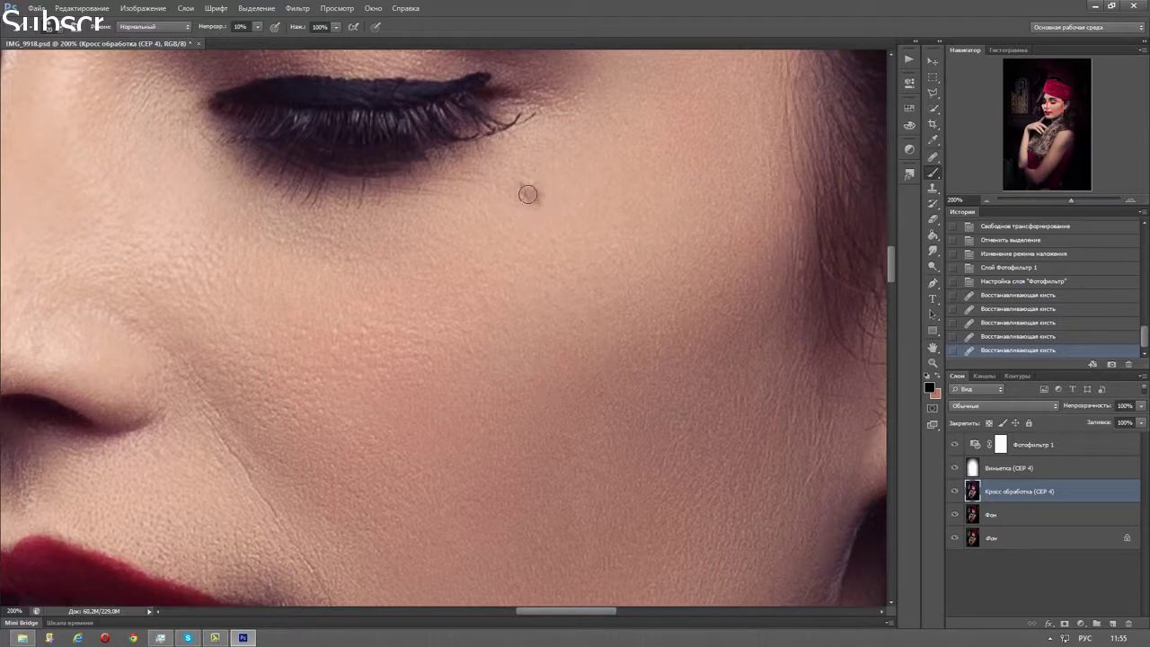
left_click(526, 192)
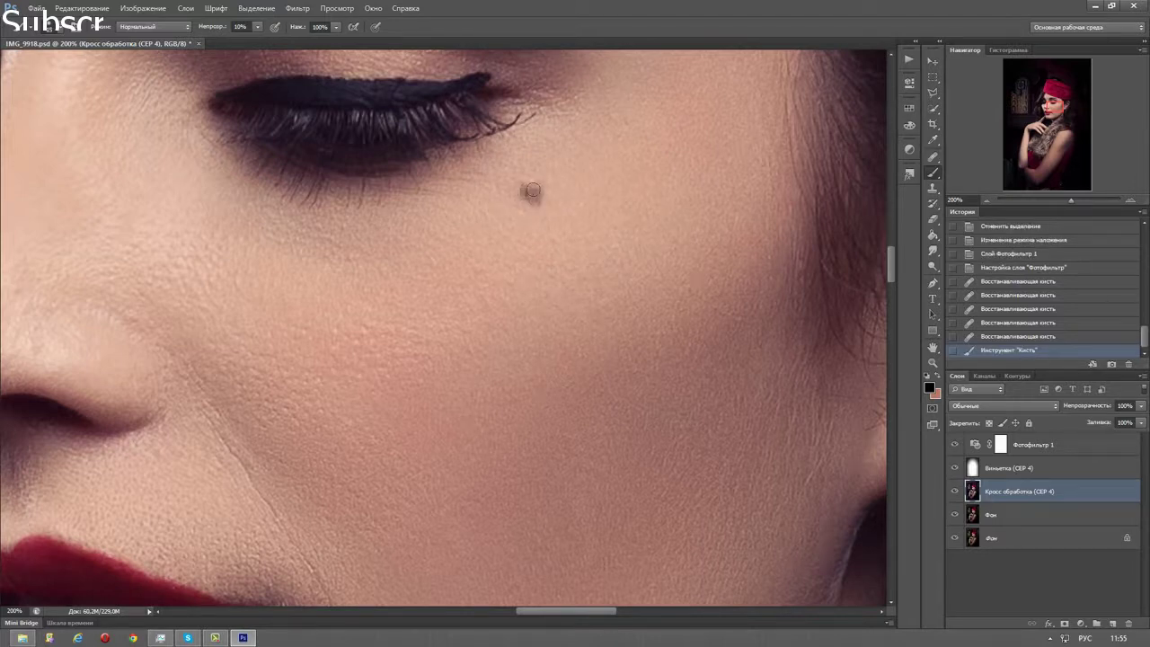
left_click(532, 191)
left_click(534, 195)
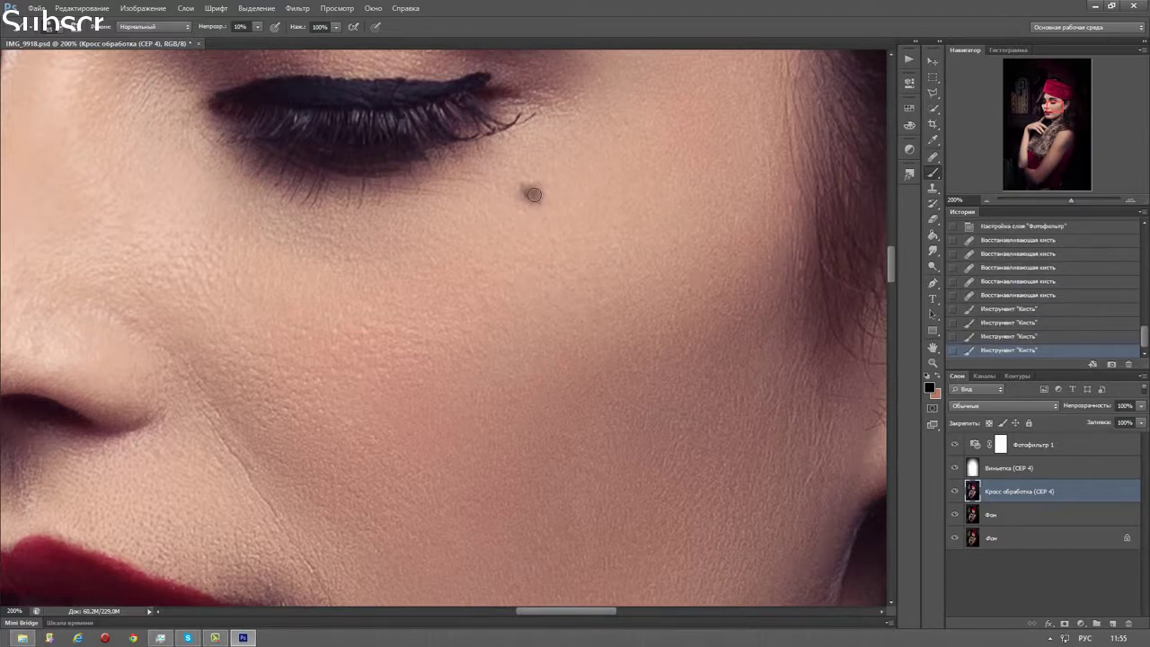
left_click(991, 199)
left_click(991, 199)
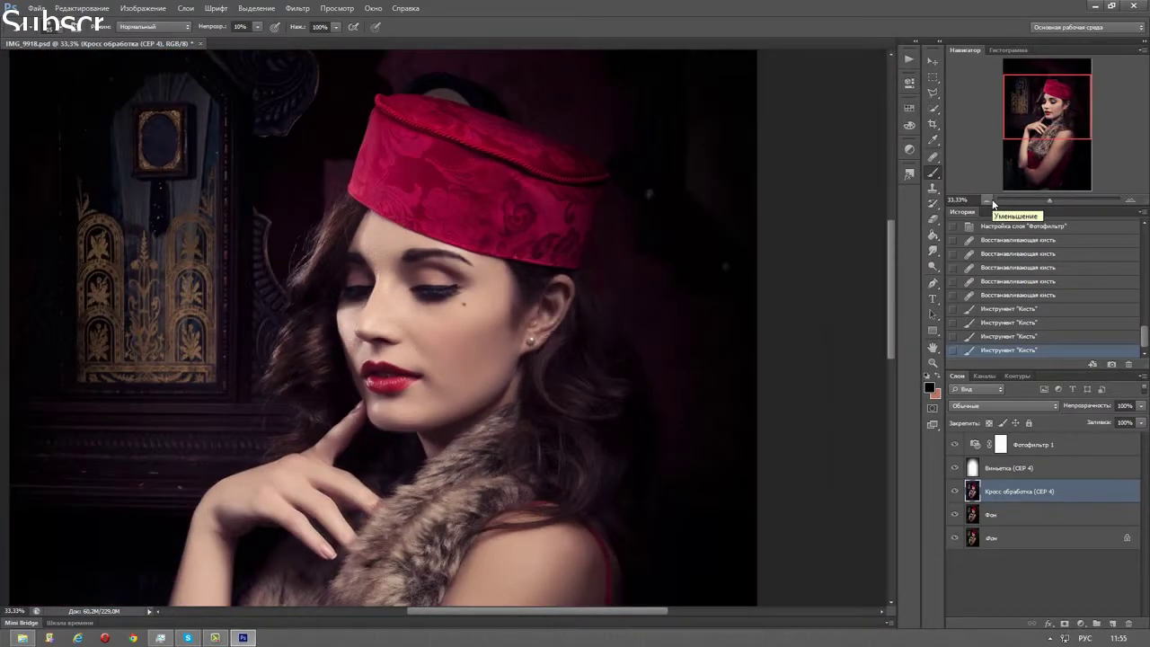
- Merge Фотофильтр 1 through Фон into one layer and toggle its visibility to compare
left_click(991, 198)
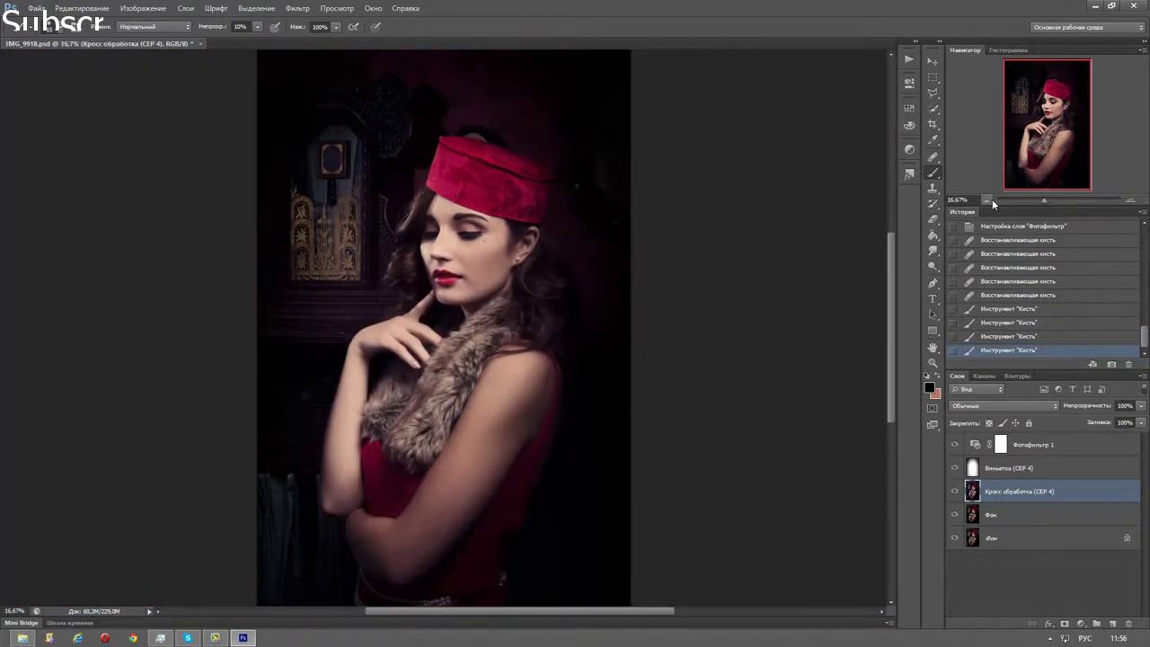
left_click(1102, 443)
left_click(1103, 467, "ctrl")
left_click(1105, 490, "ctrl")
left_click(1078, 514, "ctrl")
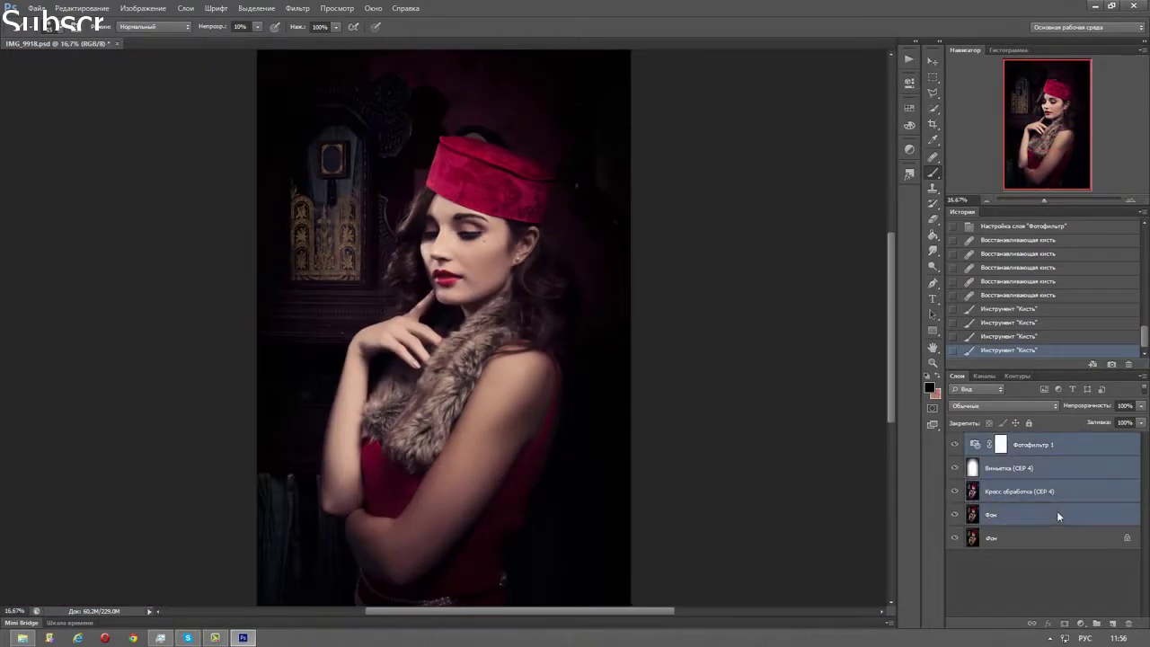
right_click(1056, 510)
left_click(1077, 368)
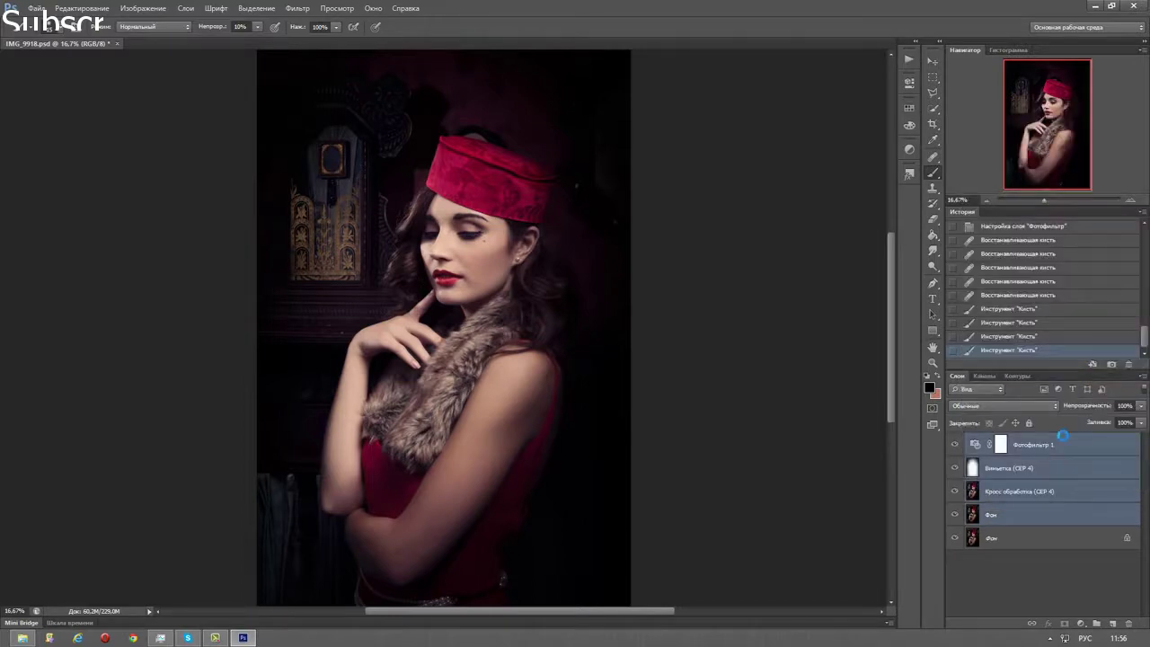
left_click(955, 445)
left_click(955, 445)
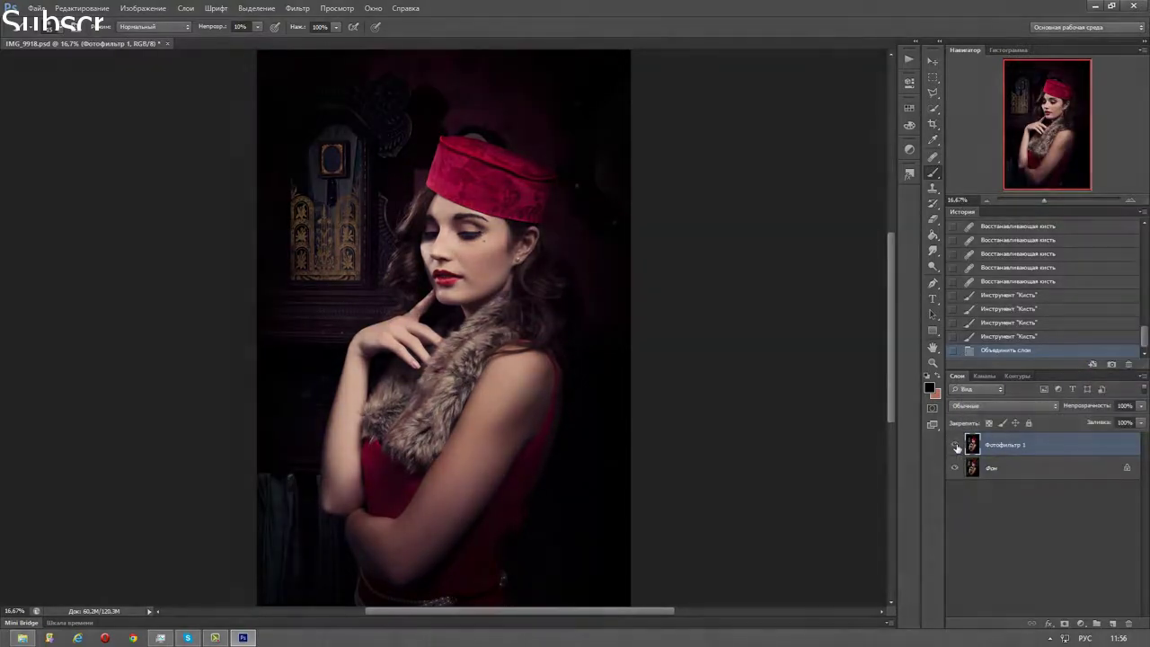